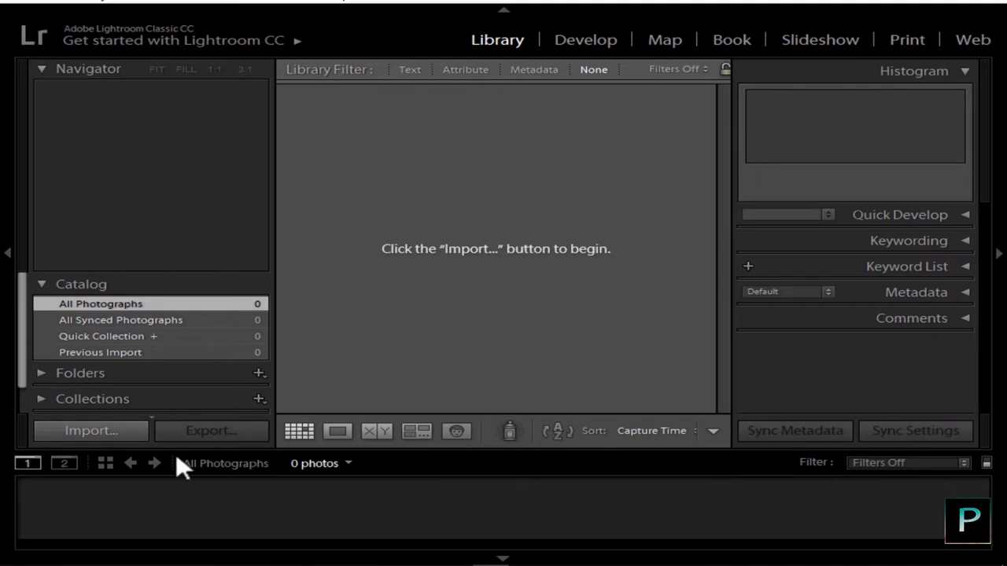
# - Start an import with the Desktop pictures folder as the source
pyautogui.click(103, 426)
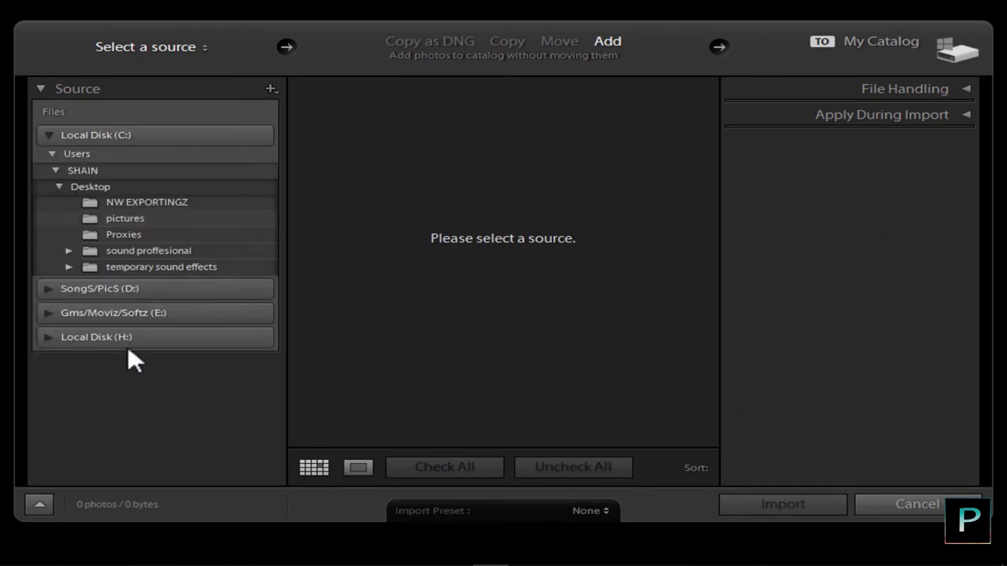
pyautogui.click(61, 185)
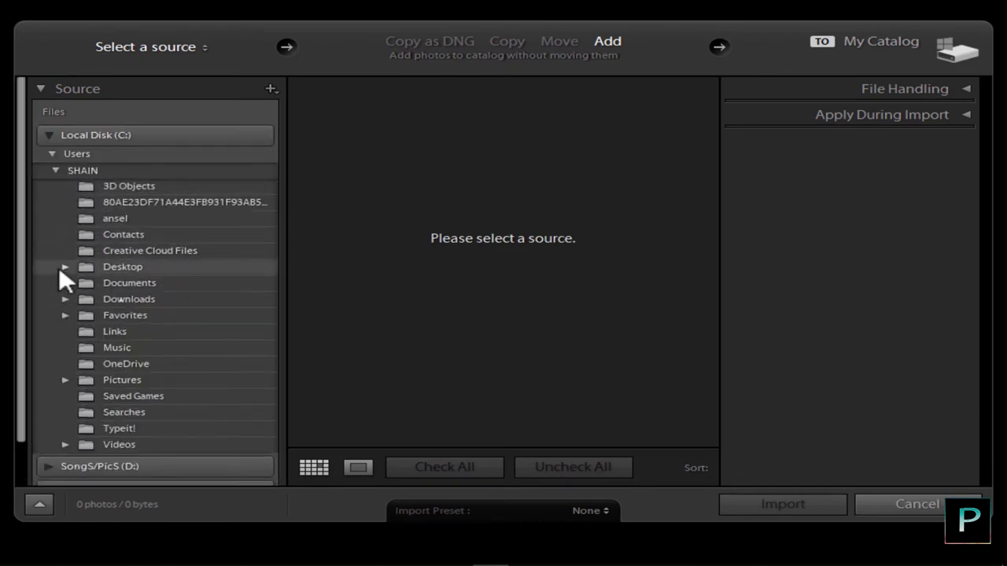
pyautogui.click(64, 267)
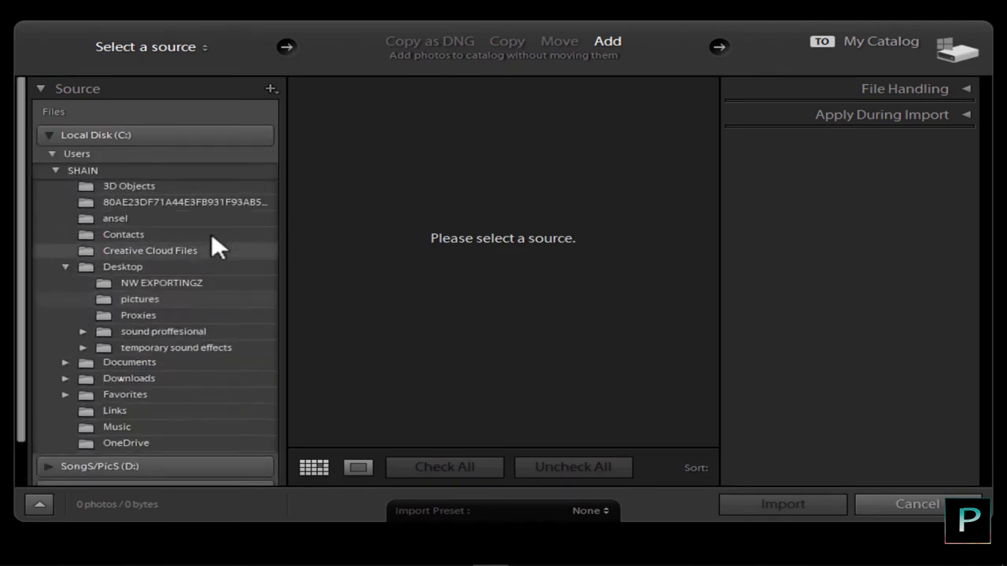
pyautogui.click(194, 299)
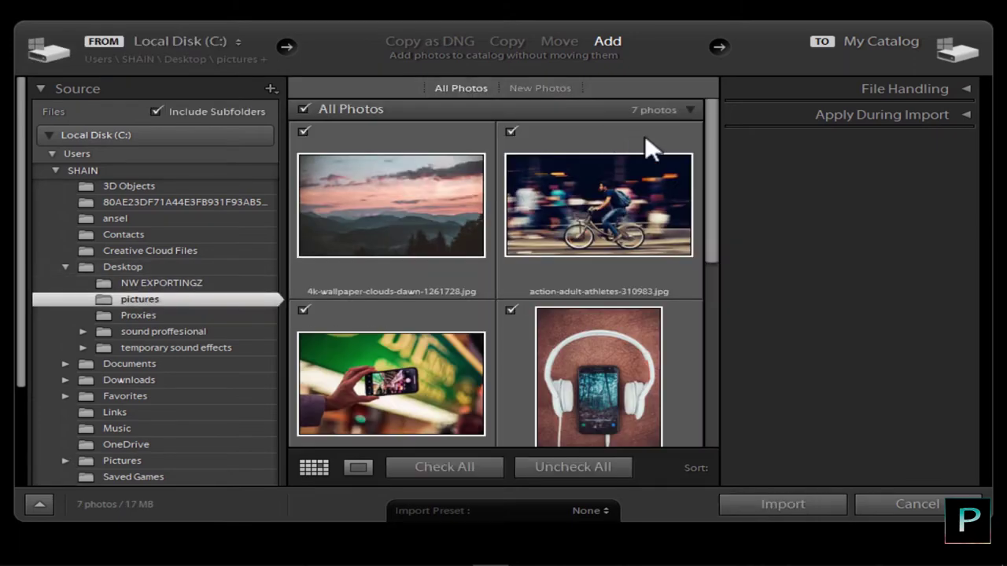
pyautogui.moveTo(710, 197); pyautogui.dragTo(607, 465)
# - Mark all seven photos in the pictures folder for import
pyautogui.click(561, 473)
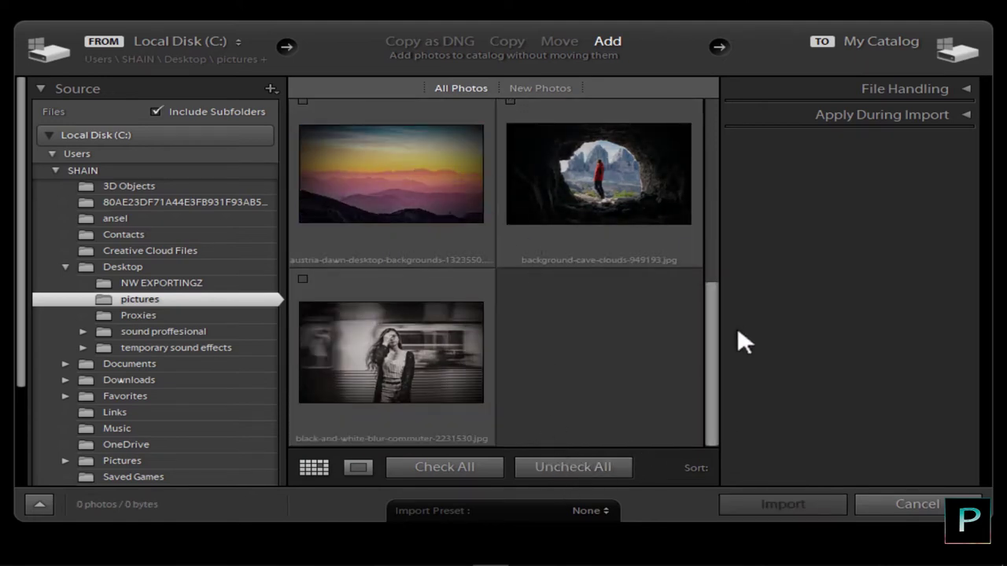
pyautogui.moveTo(712, 362); pyautogui.dragTo(712, 161)
pyautogui.click(303, 132)
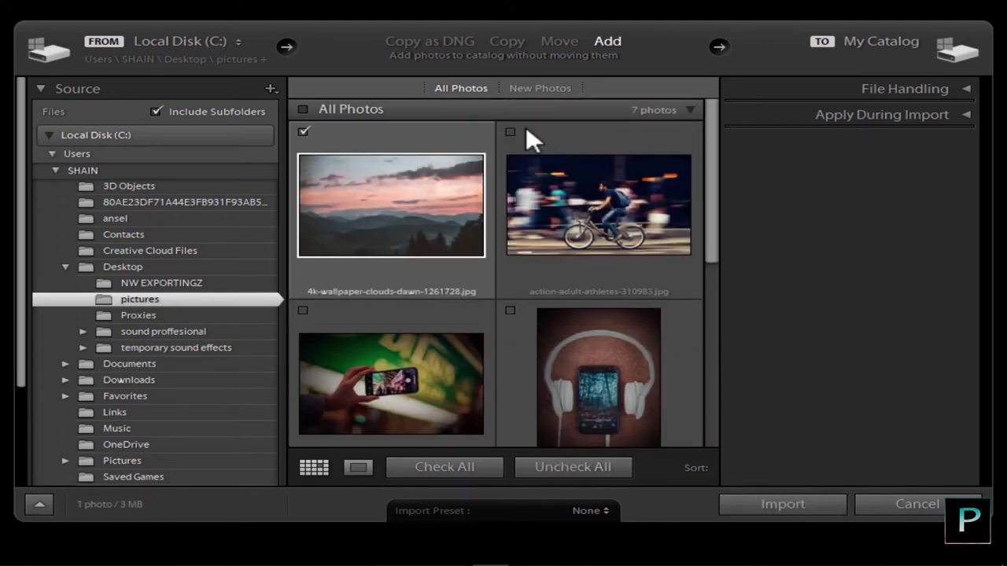
pyautogui.scroll(-1, 550, 299)
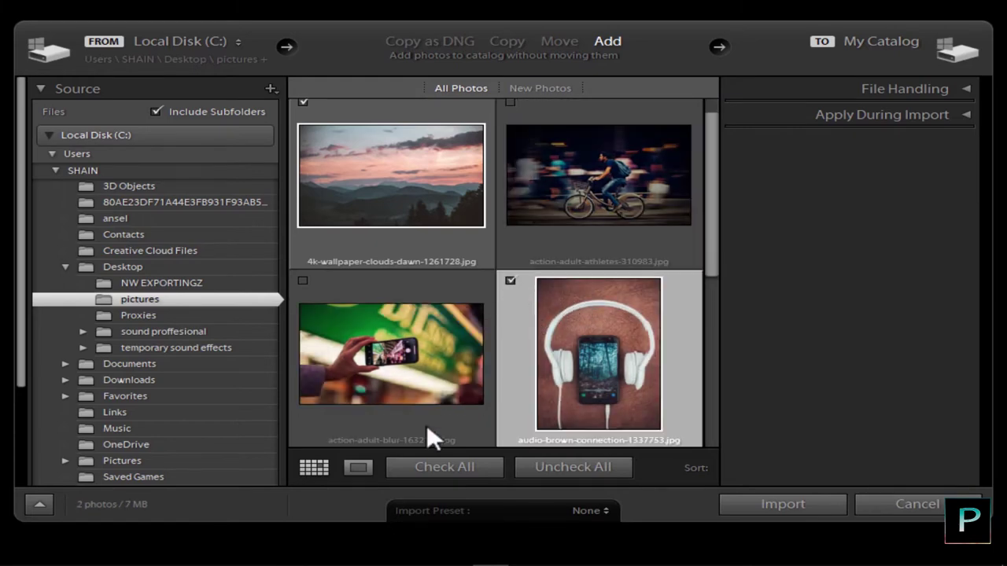
pyautogui.click(411, 466)
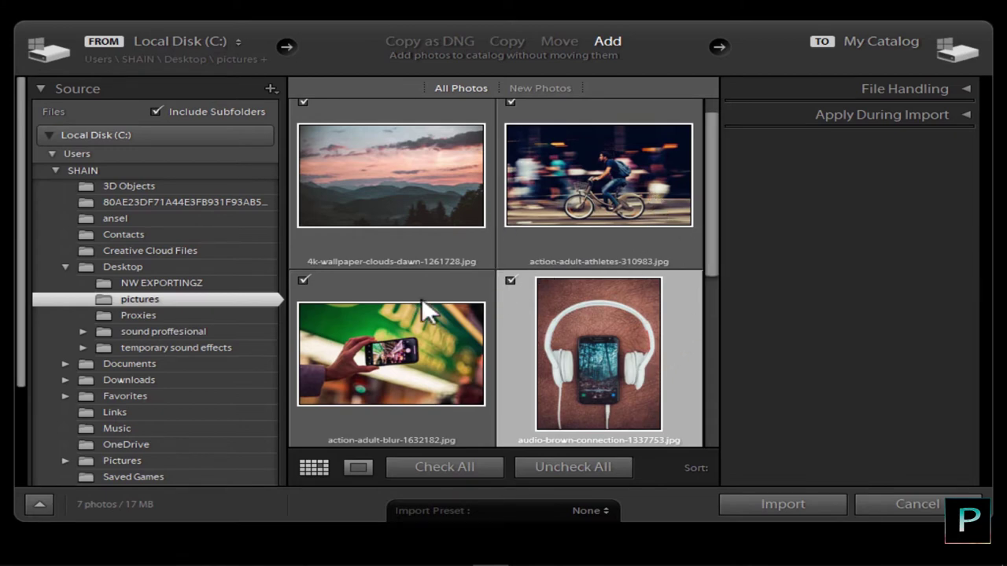
# - Preview the headphones photo large, then import the seven marked photos
pyautogui.click(358, 468)
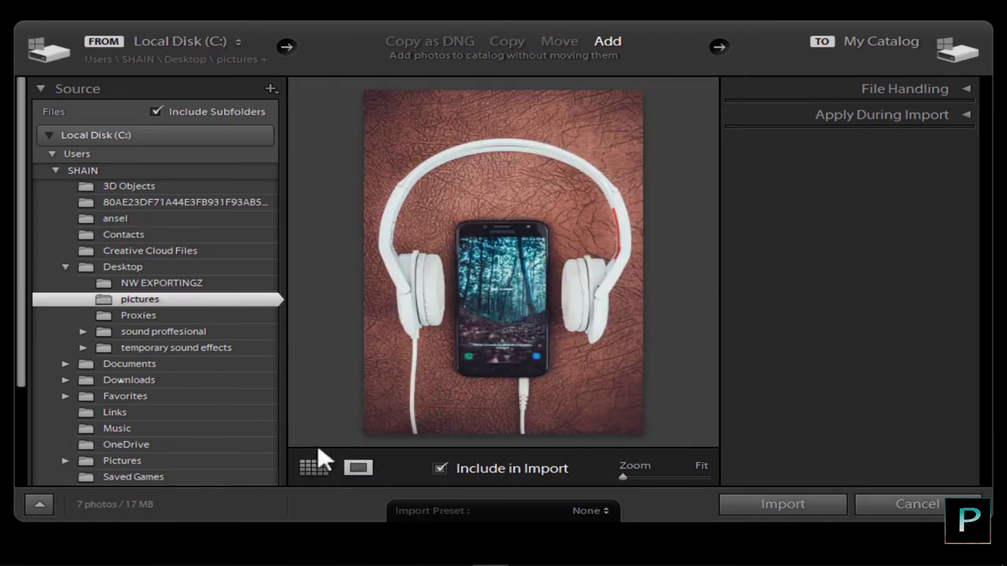
pyautogui.click(319, 469)
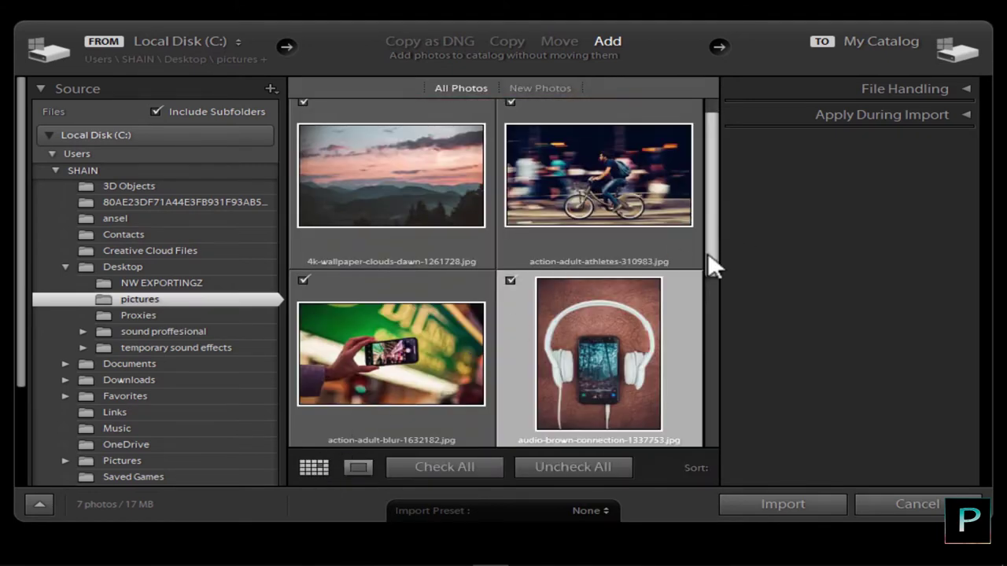
pyautogui.moveTo(711, 263)
pyautogui.mouseDown()
pyautogui.moveTo(710, 441)
pyautogui.moveTo(711, 176)
pyautogui.moveTo(693, 440)
pyautogui.moveTo(729, 174)
pyautogui.moveTo(749, 336)
pyautogui.moveTo(735, 401)
pyautogui.moveTo(720, 260)
pyautogui.mouseUp()
pyautogui.click(807, 505)
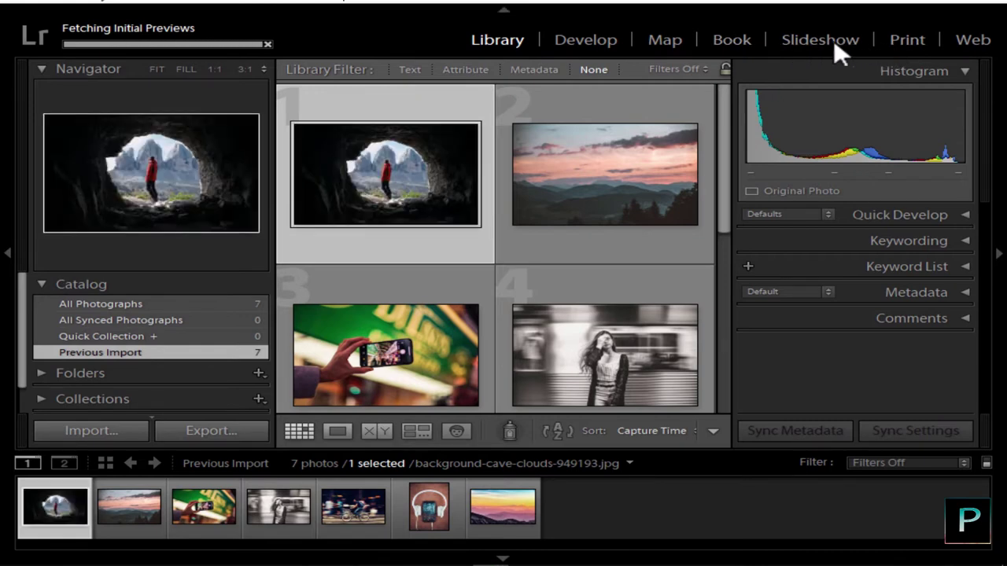
# - Review the cave and sunset photos in Loupe, Compare and Survey views, then return to Grid
pyautogui.moveTo(725, 141)
pyautogui.mouseDown()
pyautogui.moveTo(723, 226)
pyautogui.moveTo(691, 333)
pyautogui.moveTo(709, 130)
pyautogui.moveTo(701, 359)
pyautogui.moveTo(724, 128)
pyautogui.mouseUp()
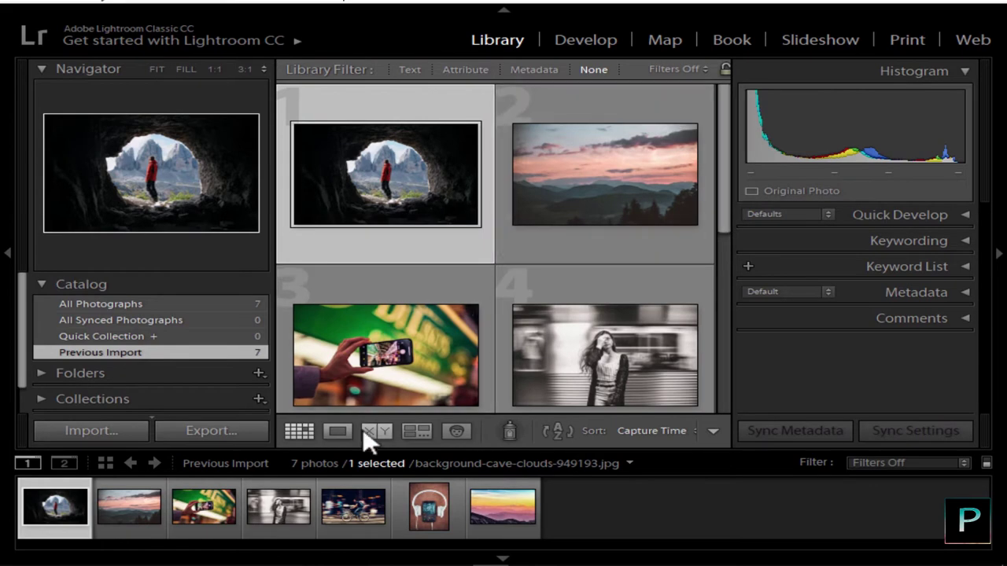
pyautogui.click(337, 432)
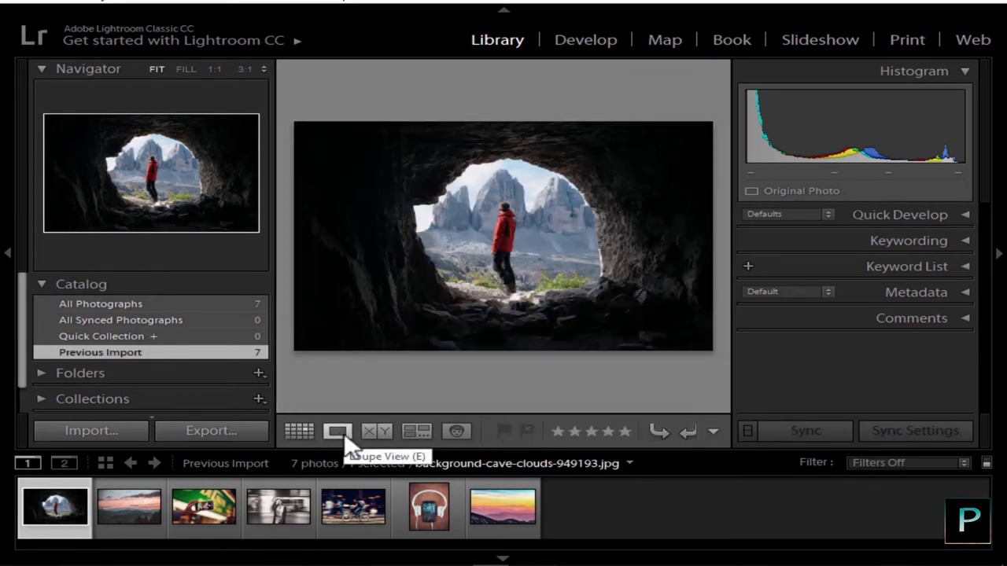
pyautogui.click(378, 434)
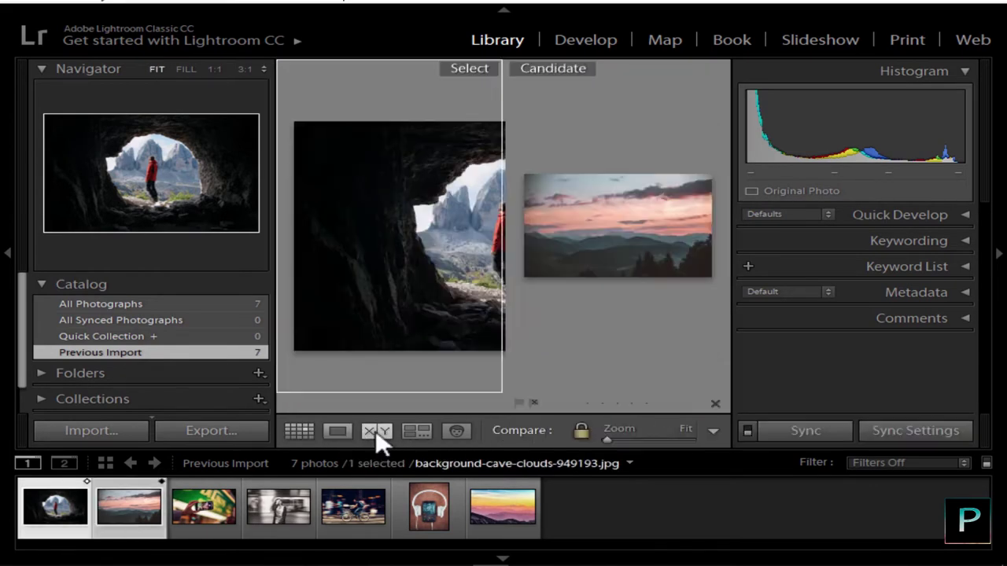
pyautogui.click(416, 431)
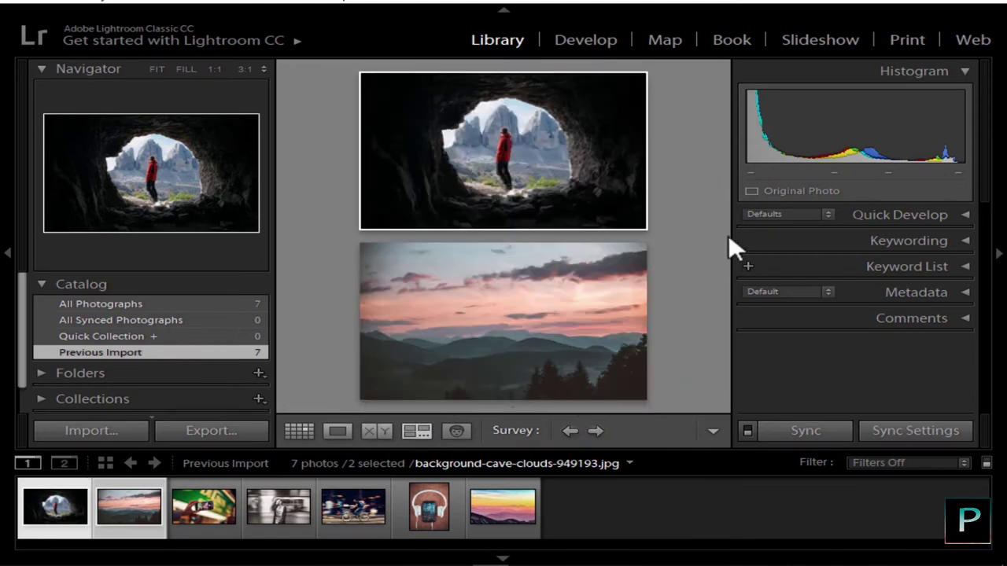
pyautogui.click(302, 432)
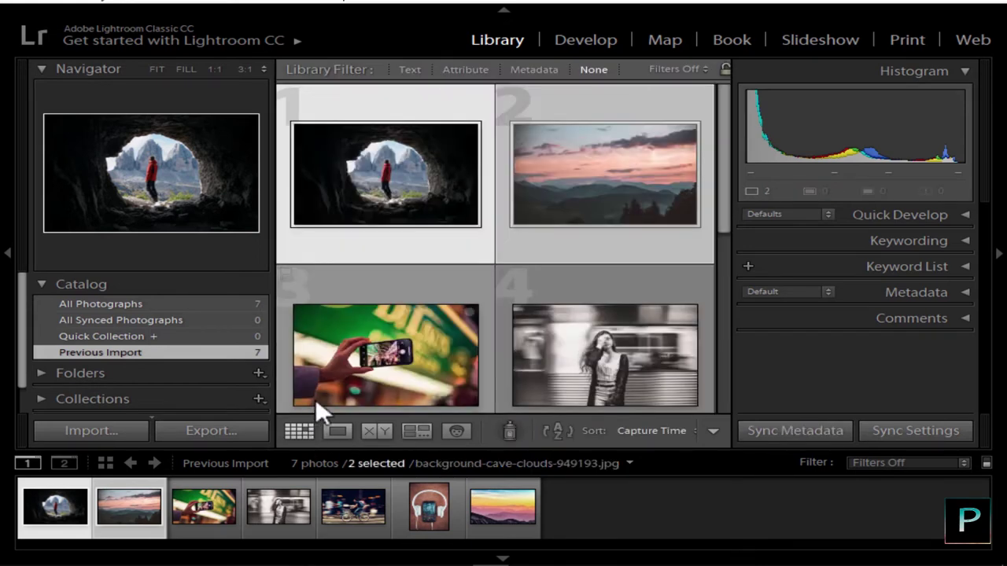
# - View the cloudy dawn, commuter and cave photos large, then show All Photographs in the grid
pyautogui.click(678, 521)
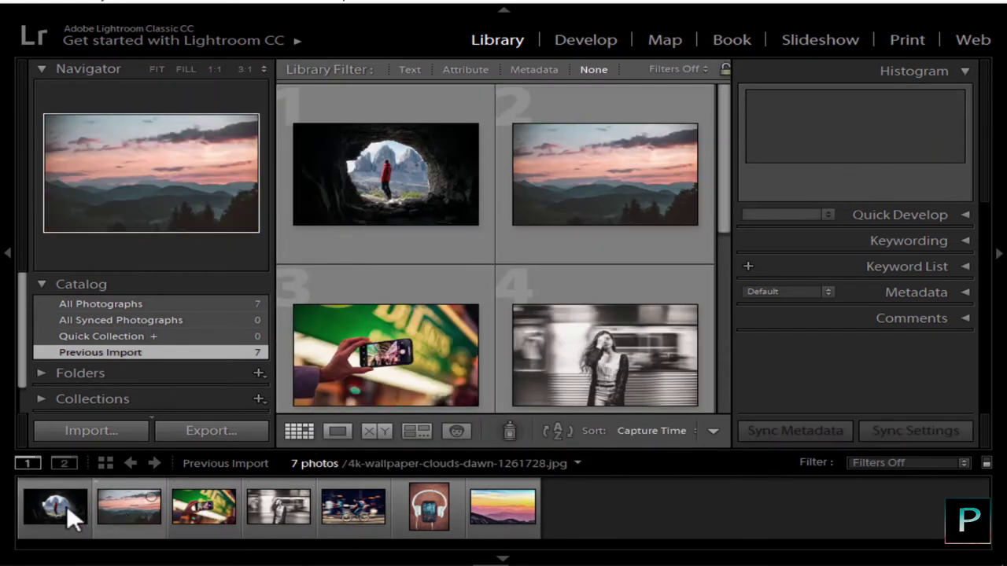
pyautogui.click(123, 501)
pyautogui.doubleClick(123, 501)
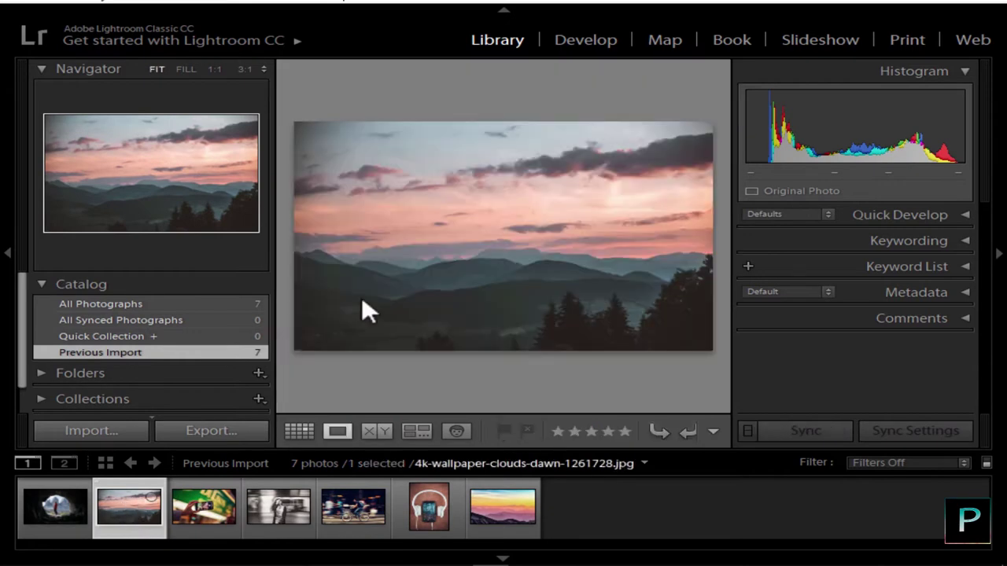
pyautogui.click(291, 497)
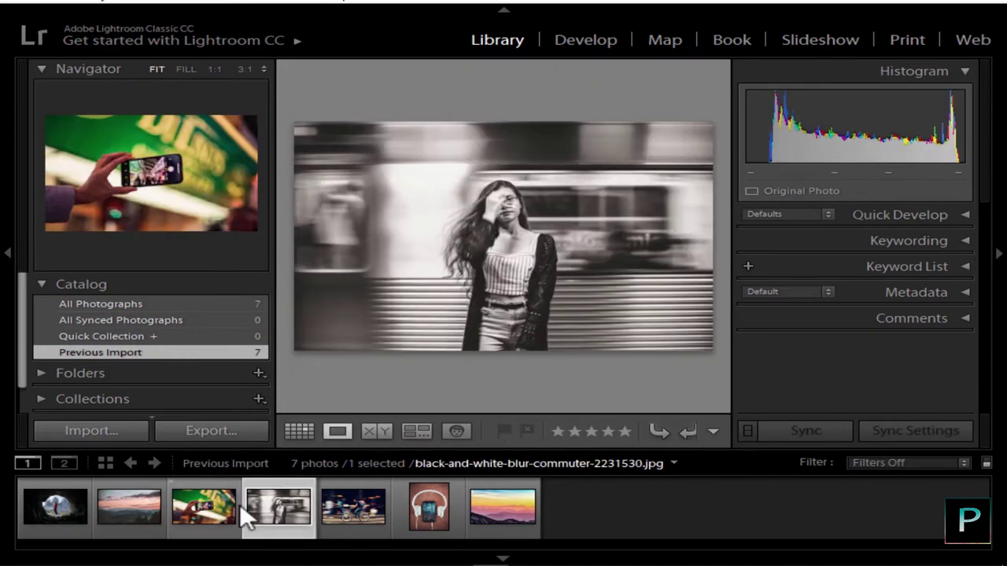
pyautogui.click(85, 506)
pyautogui.click(310, 429)
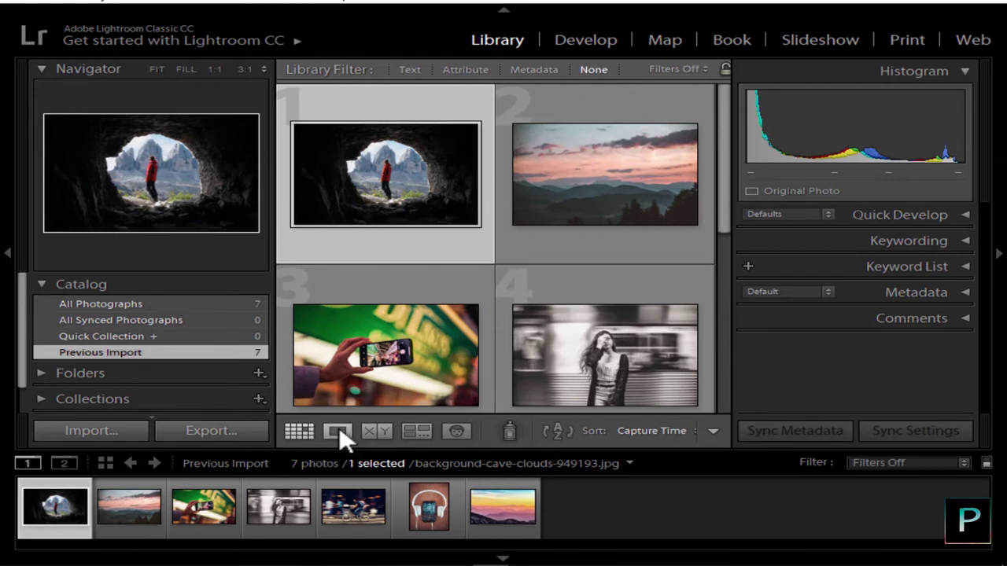
pyautogui.click(132, 303)
pyautogui.click(32, 280)
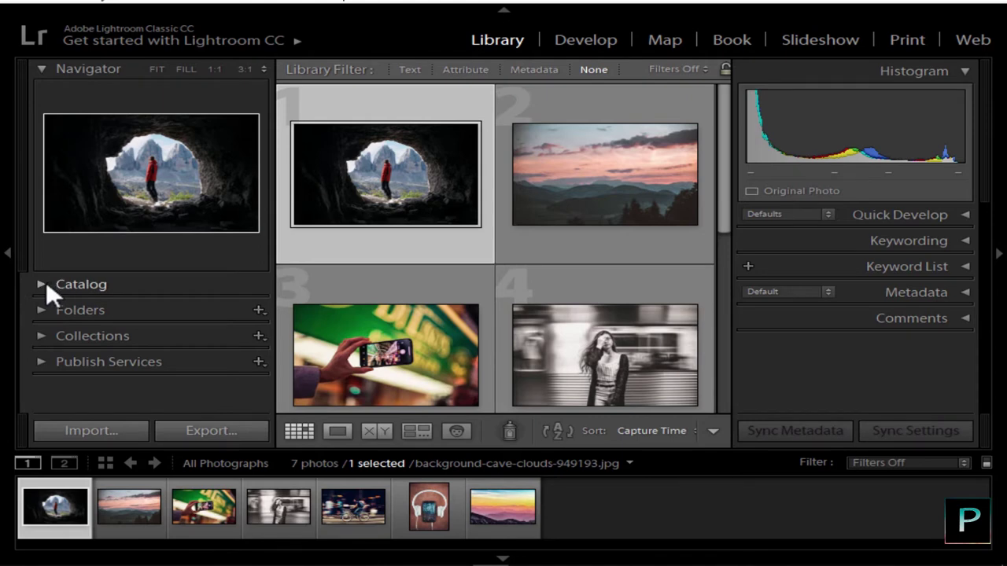
# - Expand the Catalog panel to list All Photographs, Quick Collection and Previous Import
pyautogui.click(46, 281)
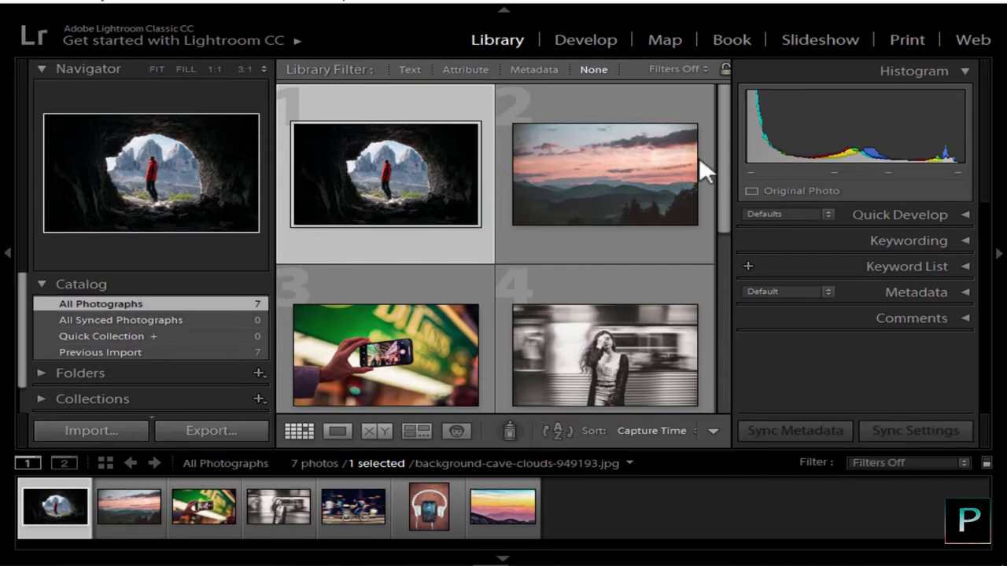
pyautogui.moveTo(721, 218); pyautogui.dragTo(668, 106)
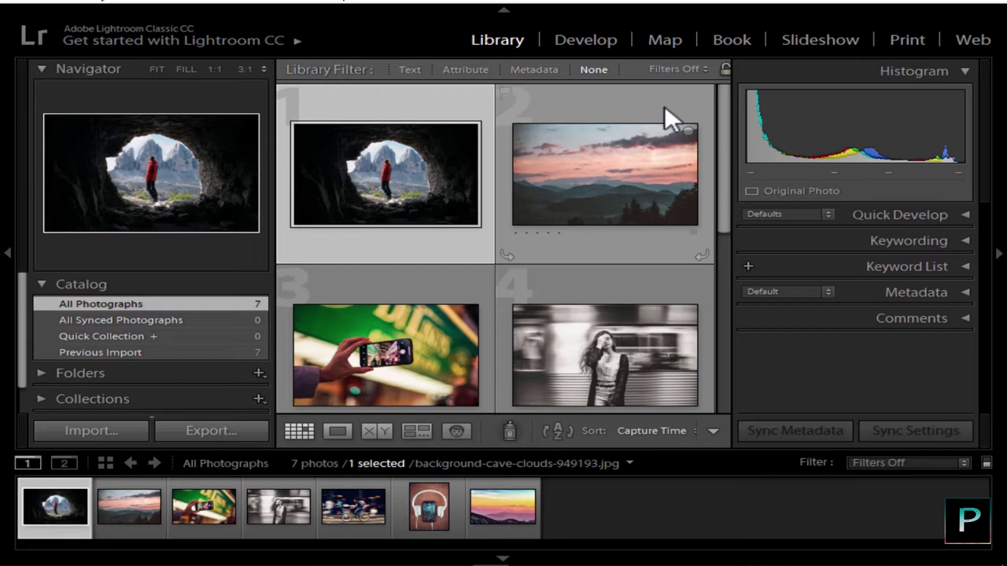
# - Add the cave, dawn sunset, commuter and phone photos to the Quick Collection and display it
pyautogui.click(470, 132)
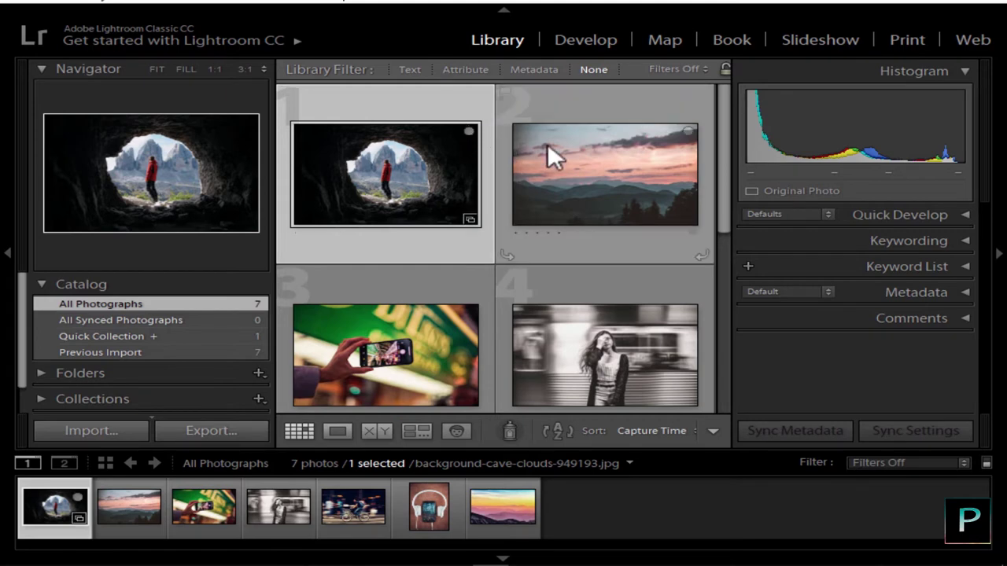
pyautogui.click(686, 130)
pyautogui.click(688, 313)
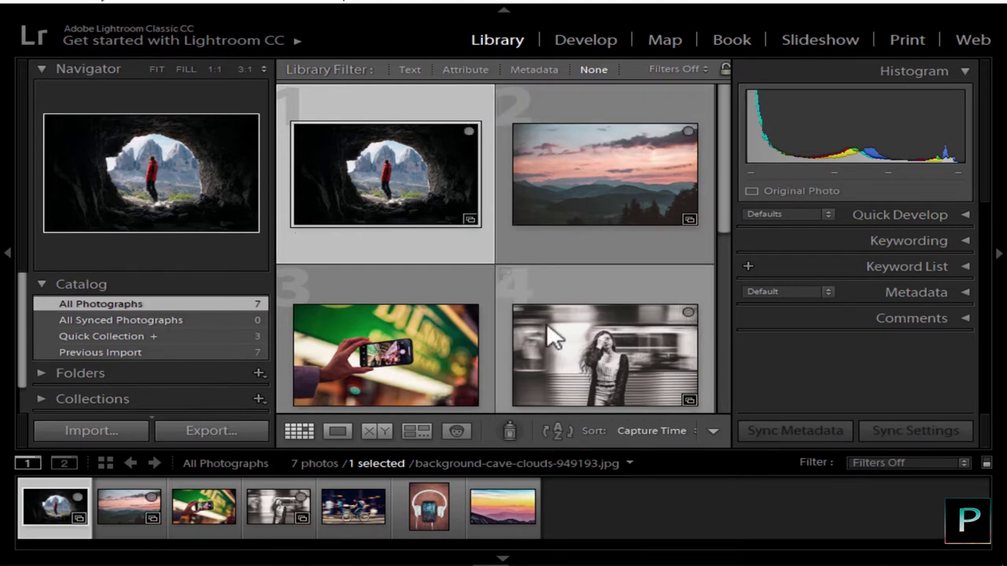
pyautogui.click(472, 310)
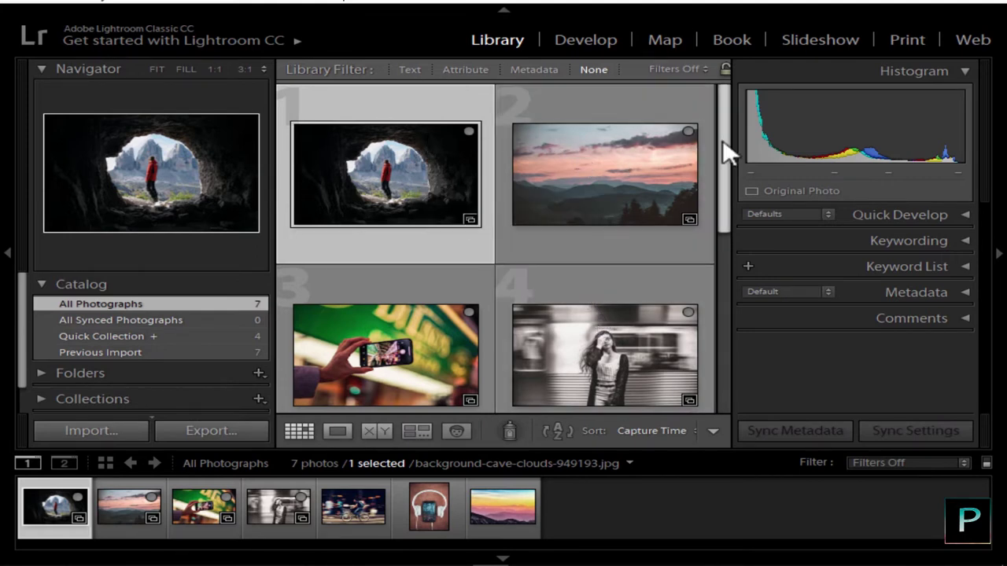
pyautogui.scroll(-2, 697, 175)
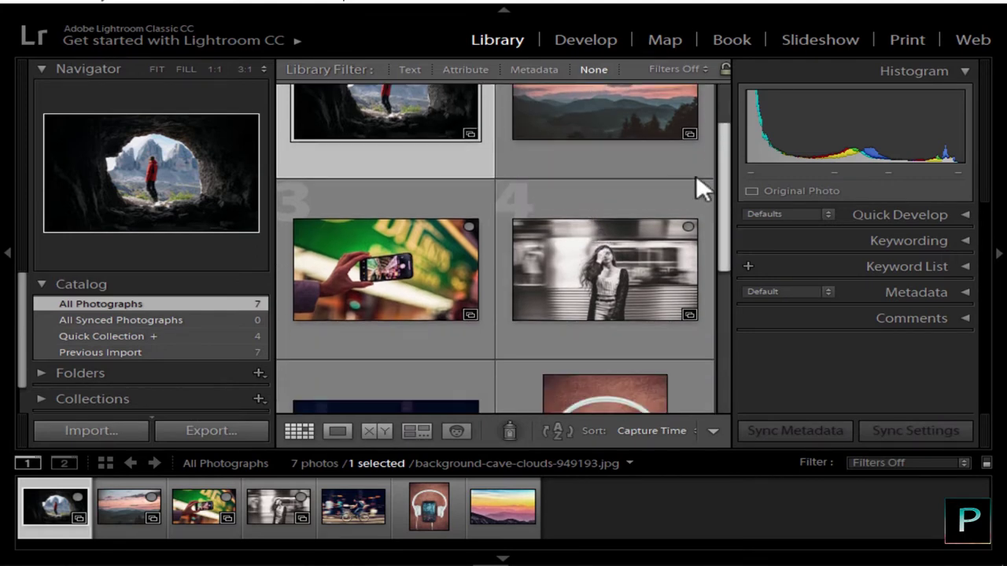
pyautogui.click(203, 336)
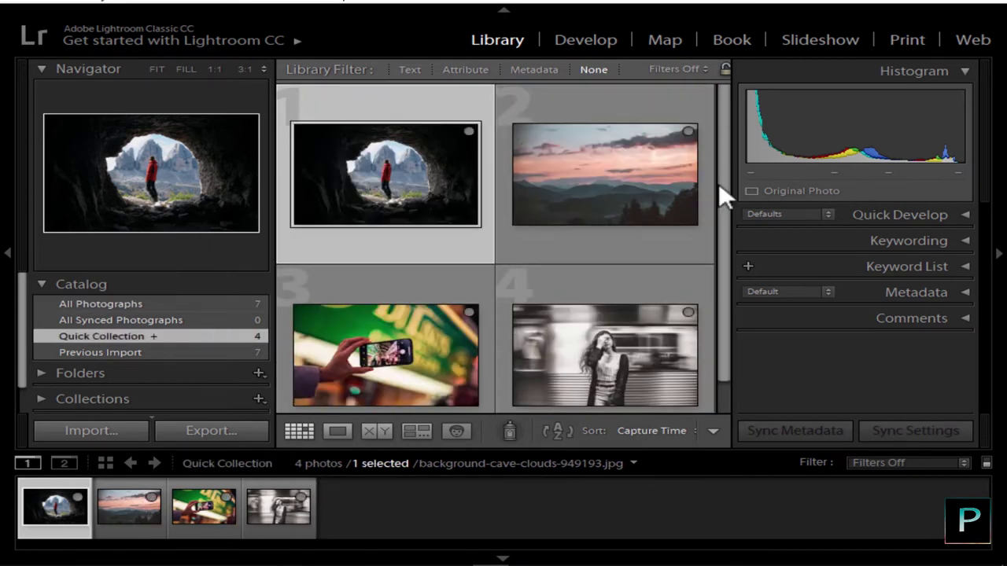
pyautogui.moveTo(718, 183); pyautogui.dragTo(731, 258)
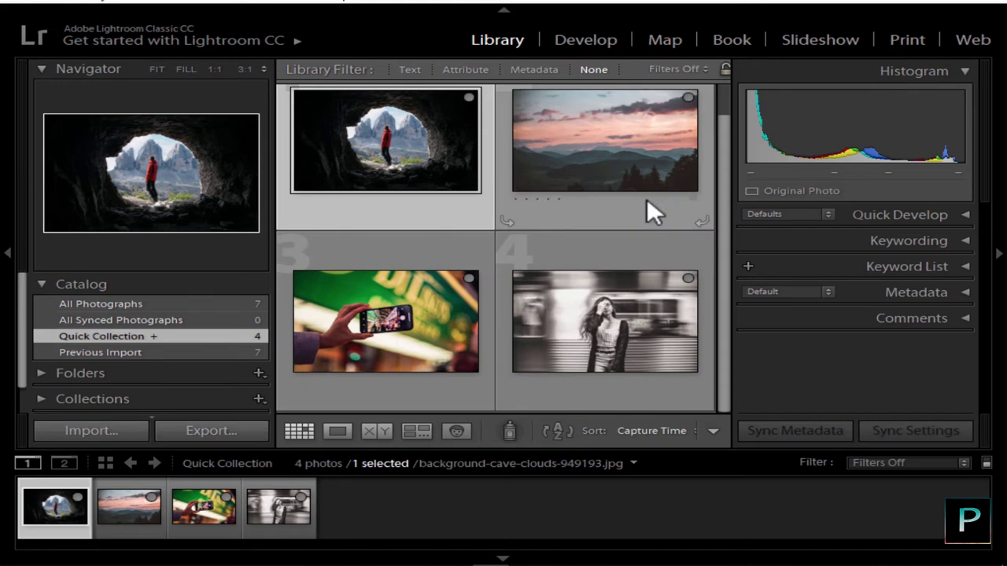
# - Save the Quick Collection as 'for tutorial', clearing the Quick Collection after saving
pyautogui.rightClick(142, 332)
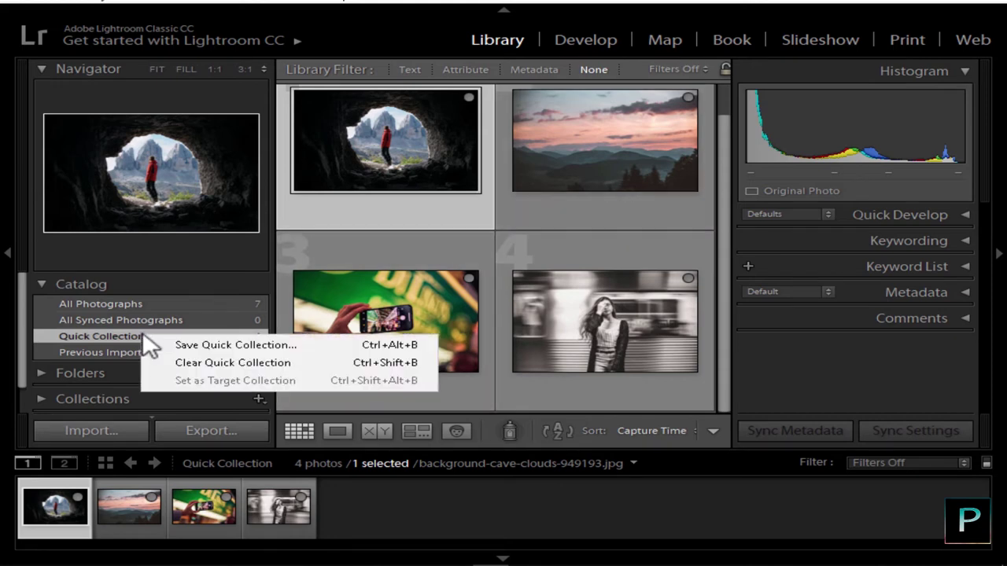
pyautogui.click(177, 346)
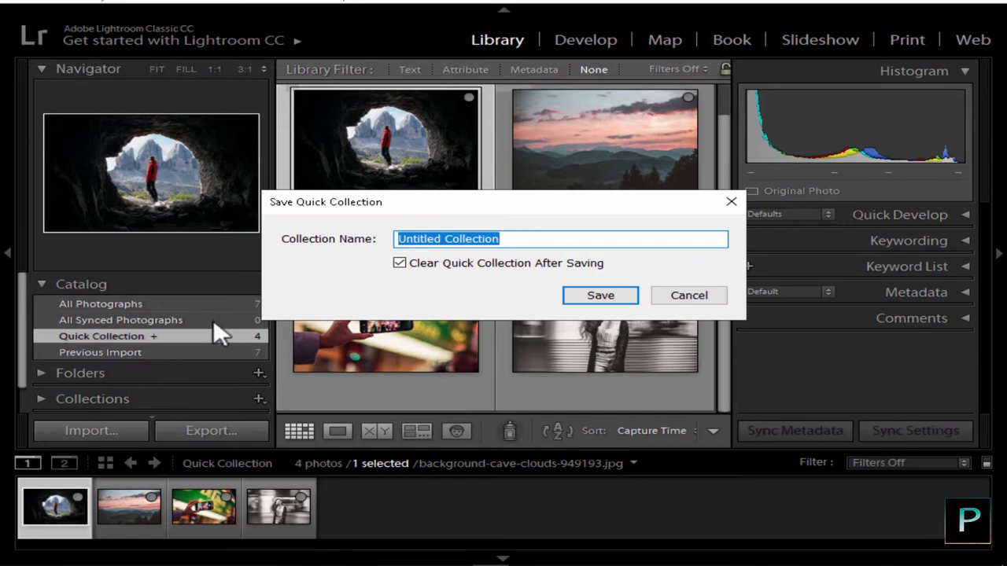
pyautogui.write('for tu')
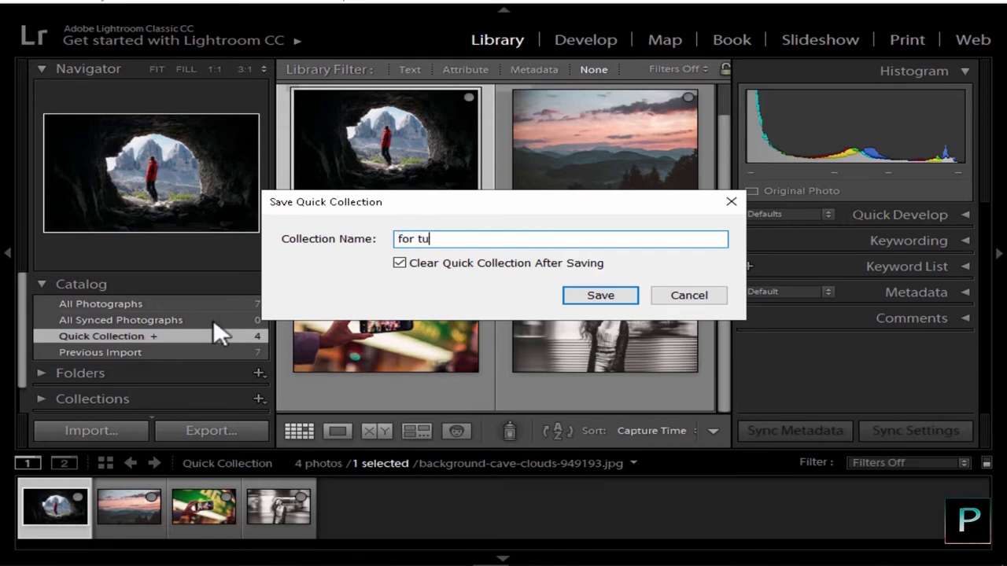
pyautogui.write('torial')
pyautogui.click(399, 262)
pyautogui.click(614, 297)
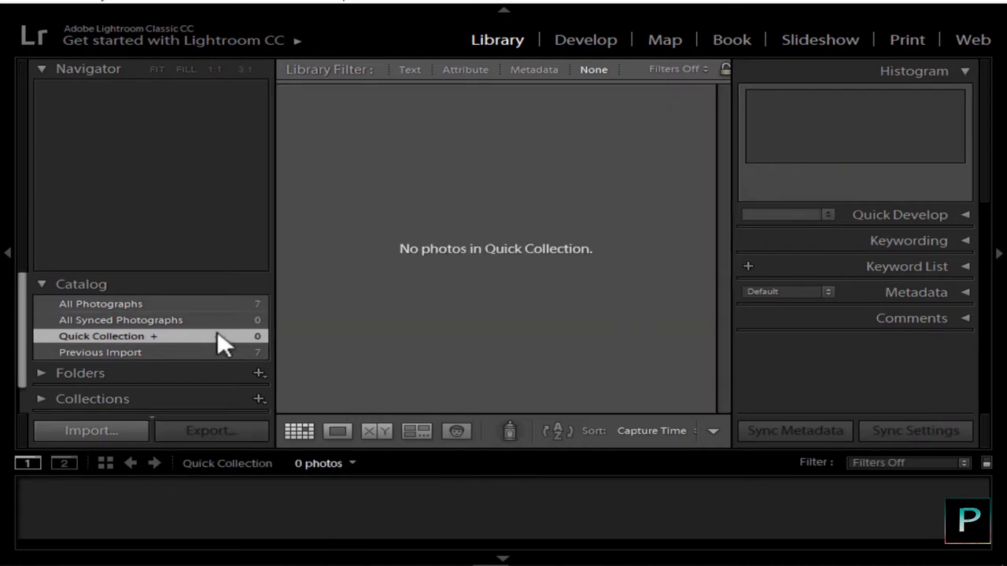
# - Delete the 'for tutorial' collection from the Collections panel
pyautogui.click(42, 284)
pyautogui.click(41, 336)
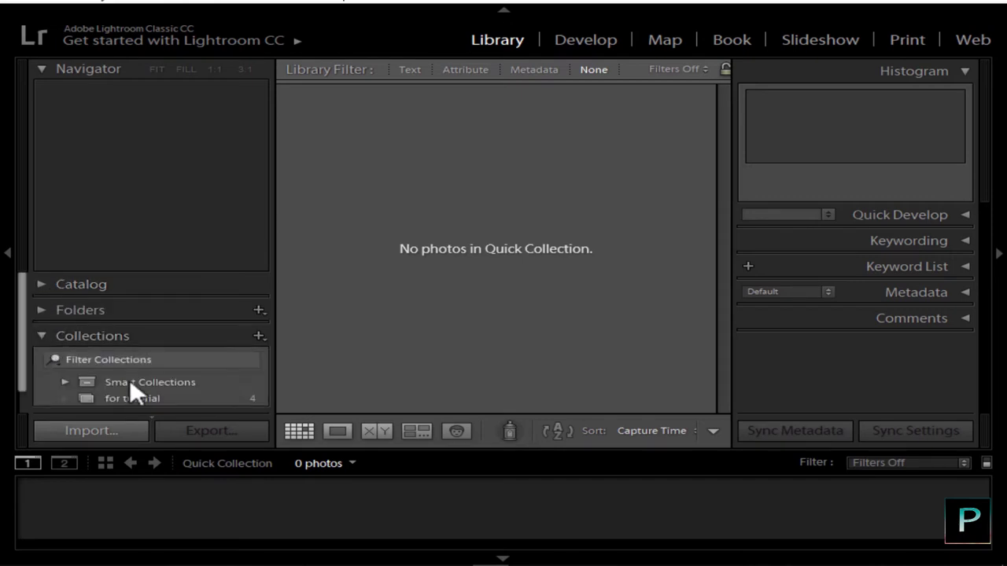
pyautogui.click(150, 396)
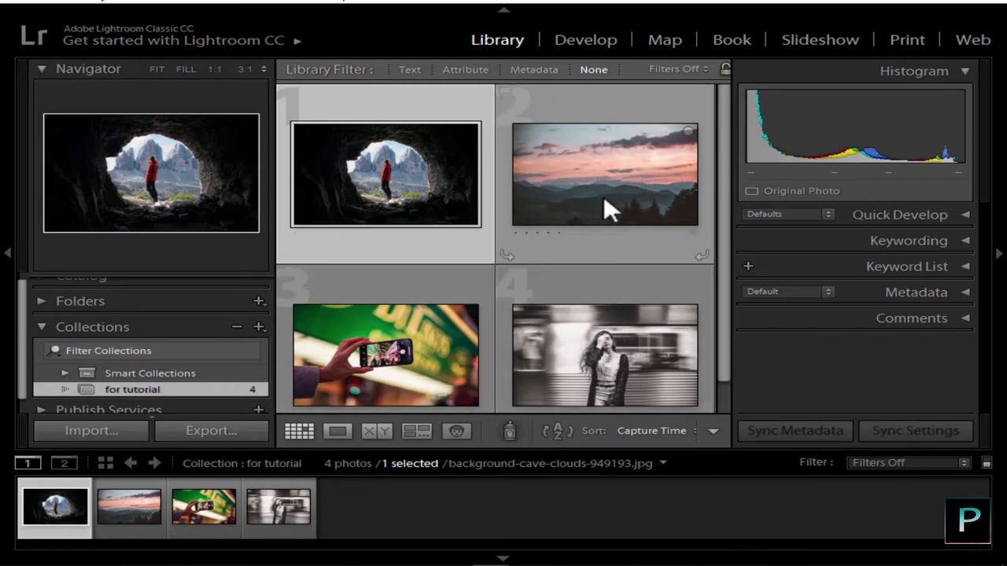
pyautogui.rightClick(197, 389)
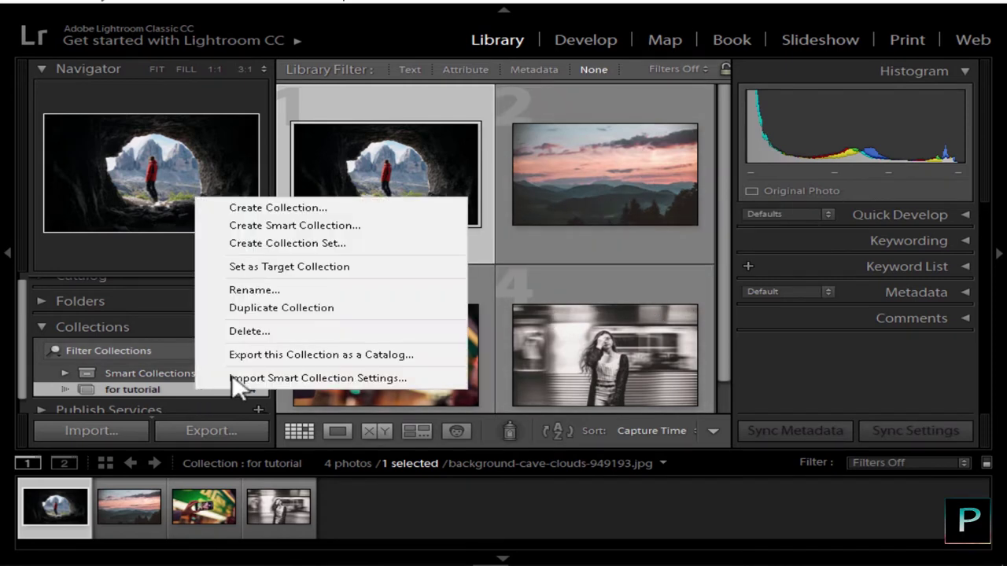
pyautogui.click(162, 388)
pyautogui.rightClick(162, 388)
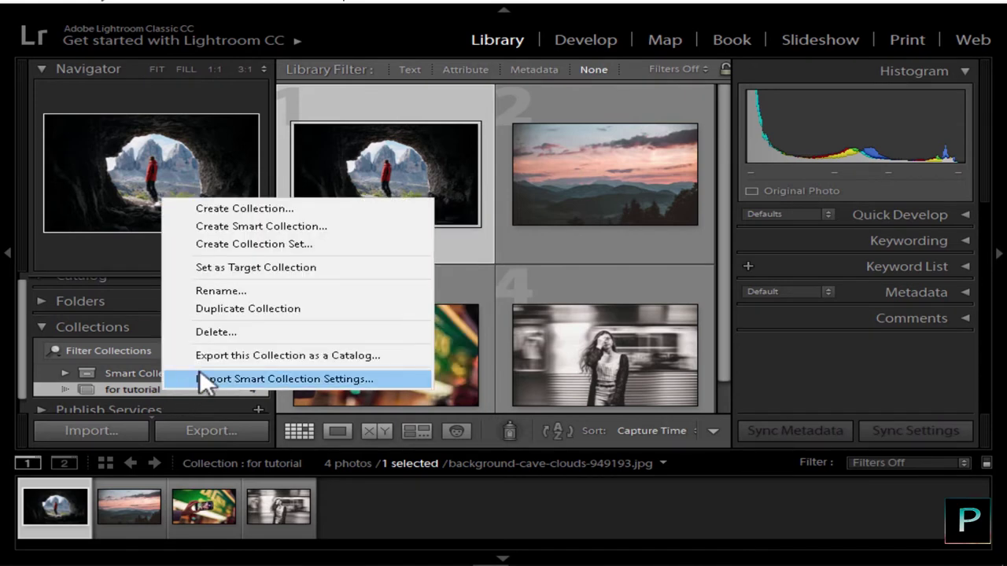
pyautogui.click(225, 331)
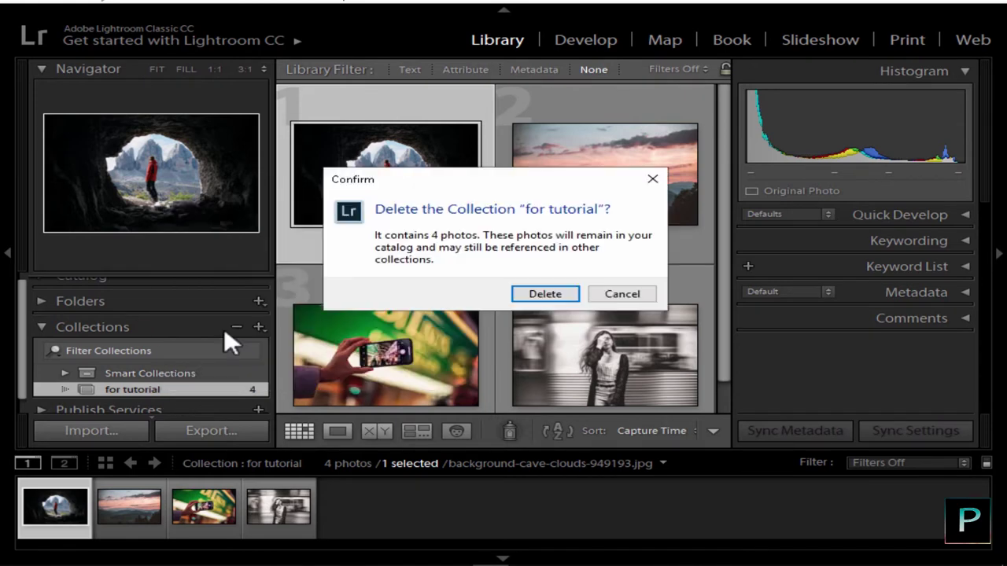
pyautogui.click(560, 294)
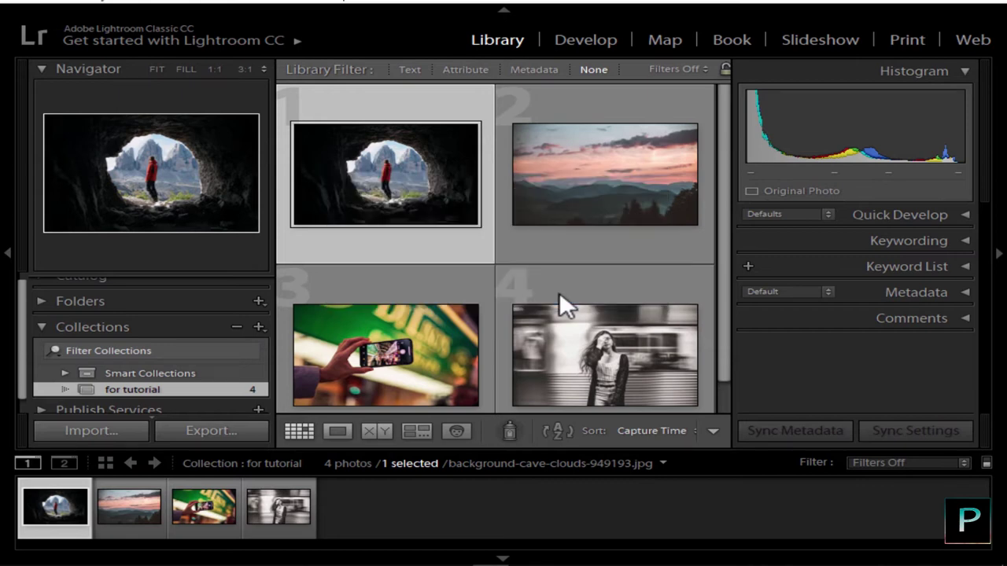
# - Return the grid to All Photographs in the Catalog panel
pyautogui.click(43, 329)
pyautogui.click(44, 285)
pyautogui.click(95, 302)
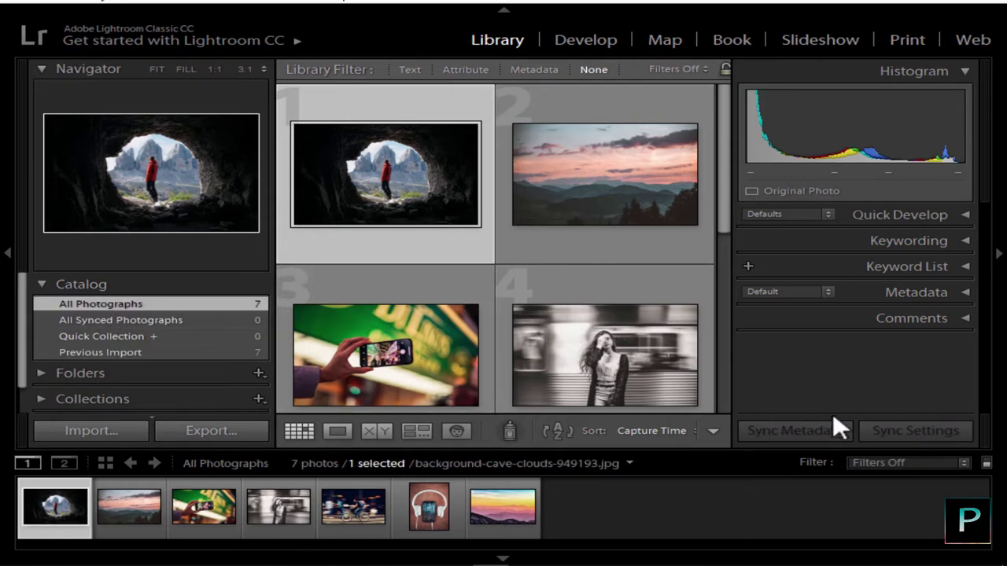
# - Expand Quick Develop and view the phone-selfie photo large in Loupe
pyautogui.click(961, 214)
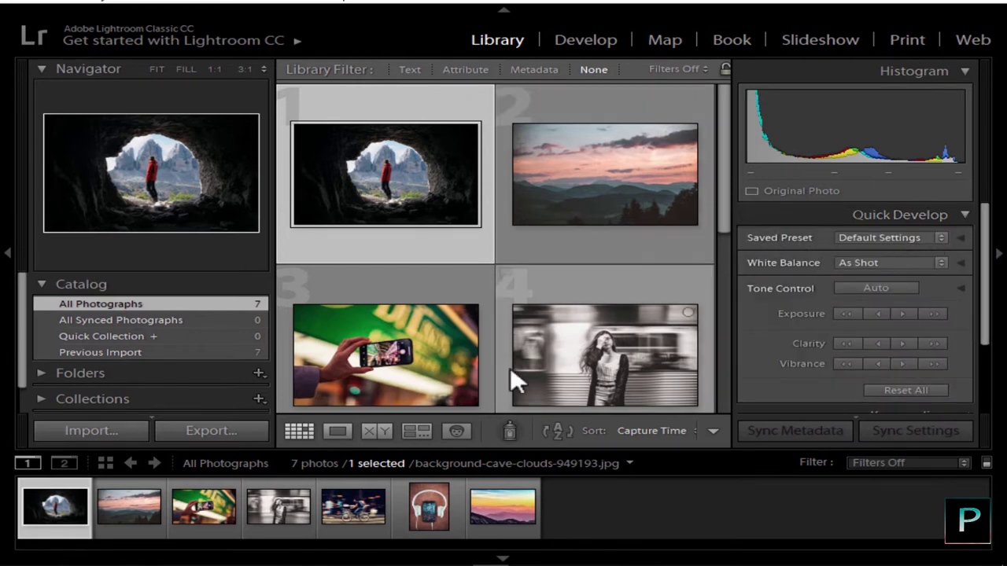
pyautogui.click(433, 497)
pyautogui.click(507, 507)
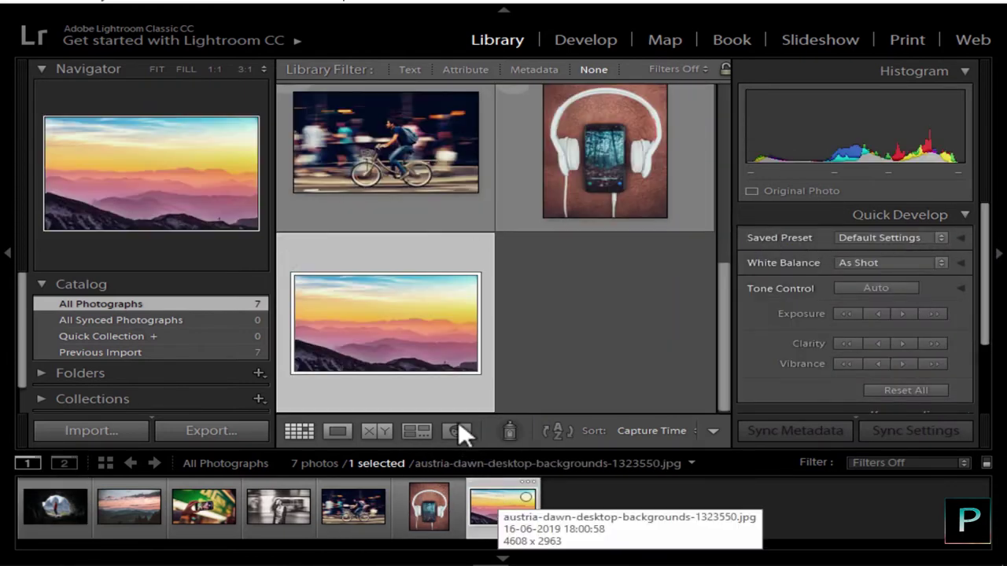
pyautogui.doubleClick(492, 531)
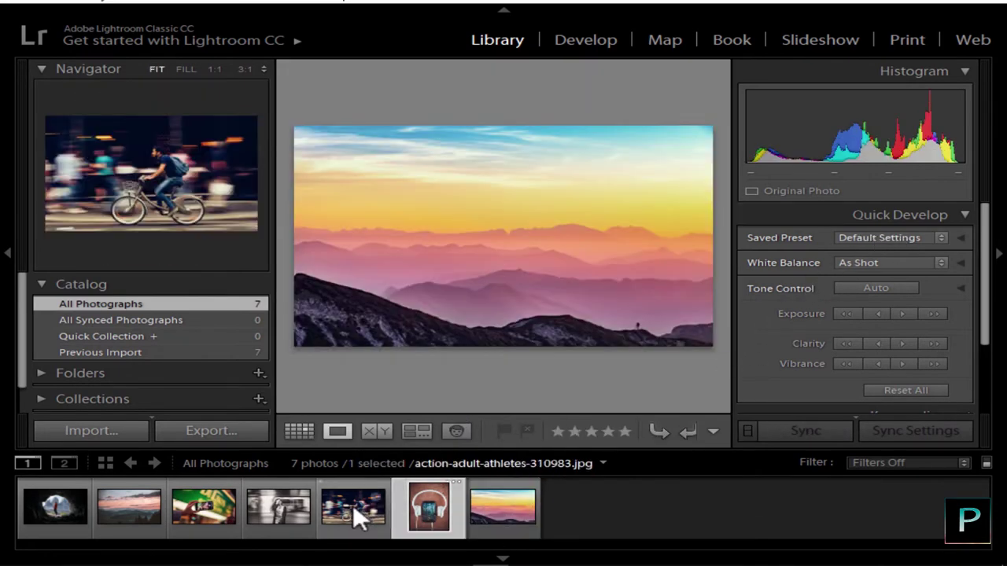
pyautogui.click(260, 505)
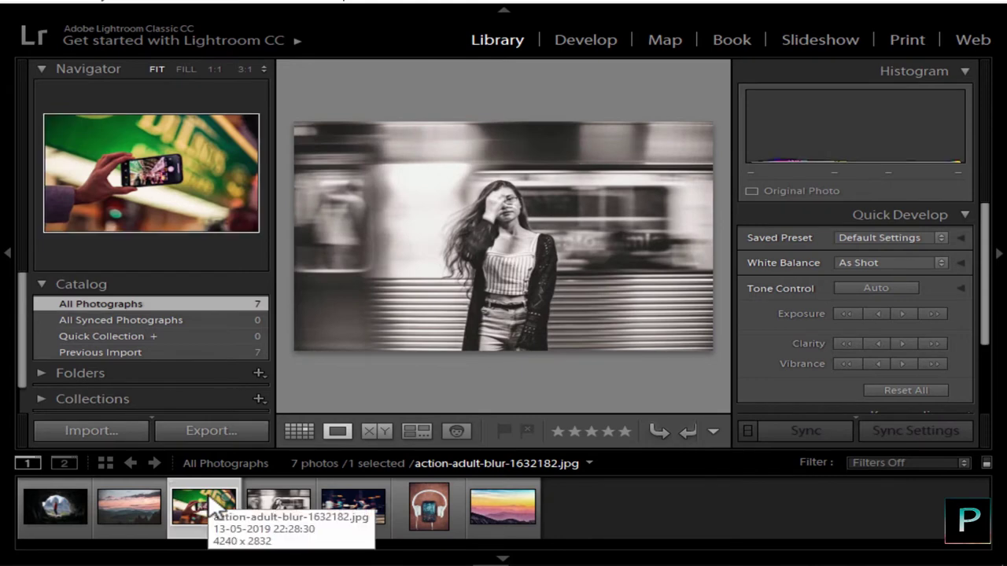
pyautogui.click(201, 500)
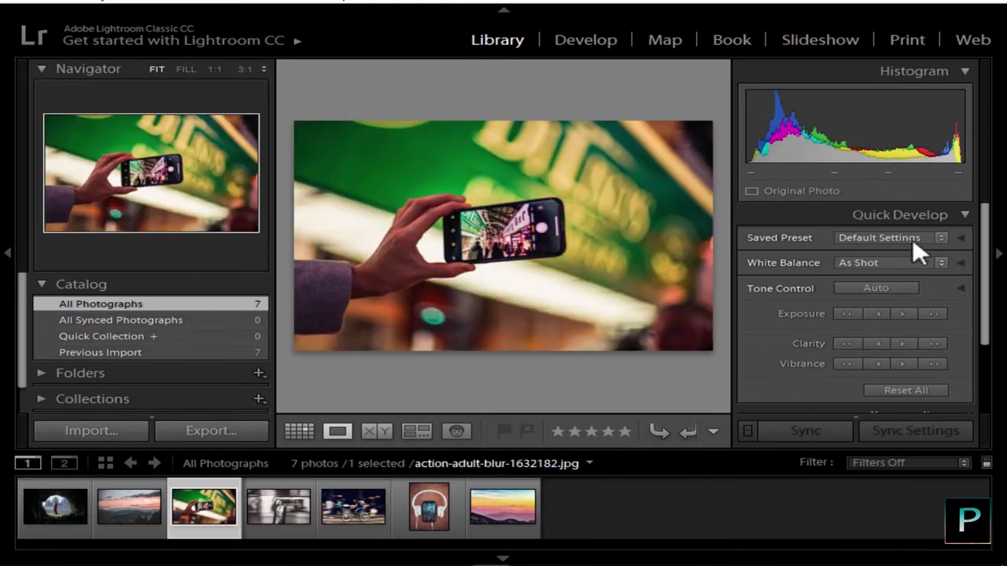
# - Apply the Vivid, then the Bright, saved colour preset to the selfie
pyautogui.click(942, 238)
pyautogui.moveTo(912, 285)
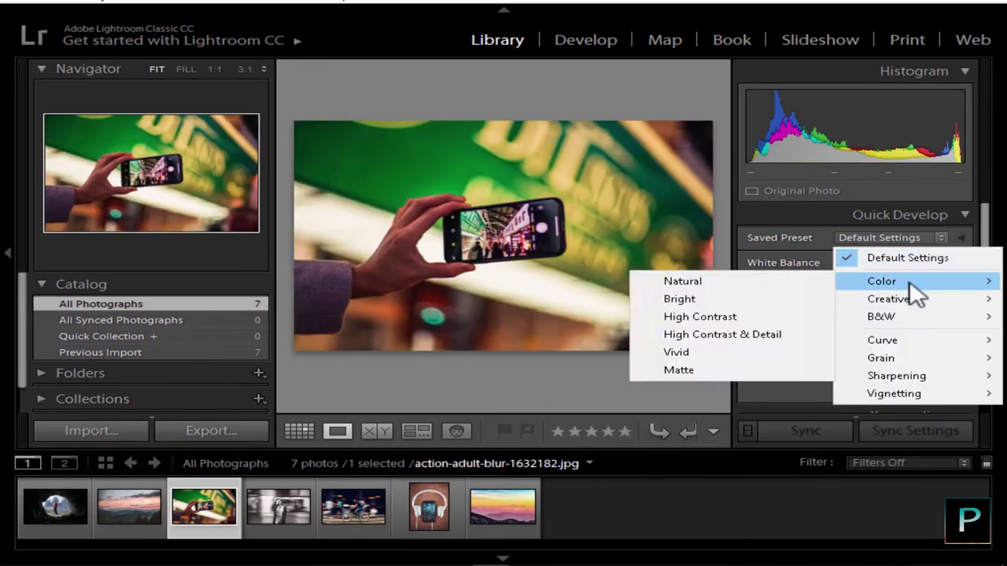
pyautogui.click(700, 354)
pyautogui.click(940, 238)
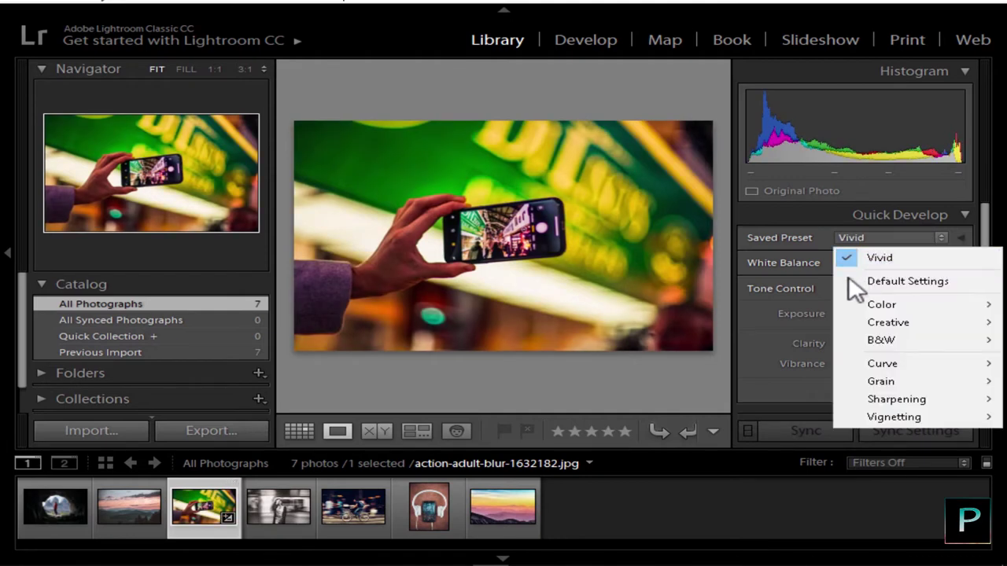
pyautogui.moveTo(913, 307)
pyautogui.click(711, 334)
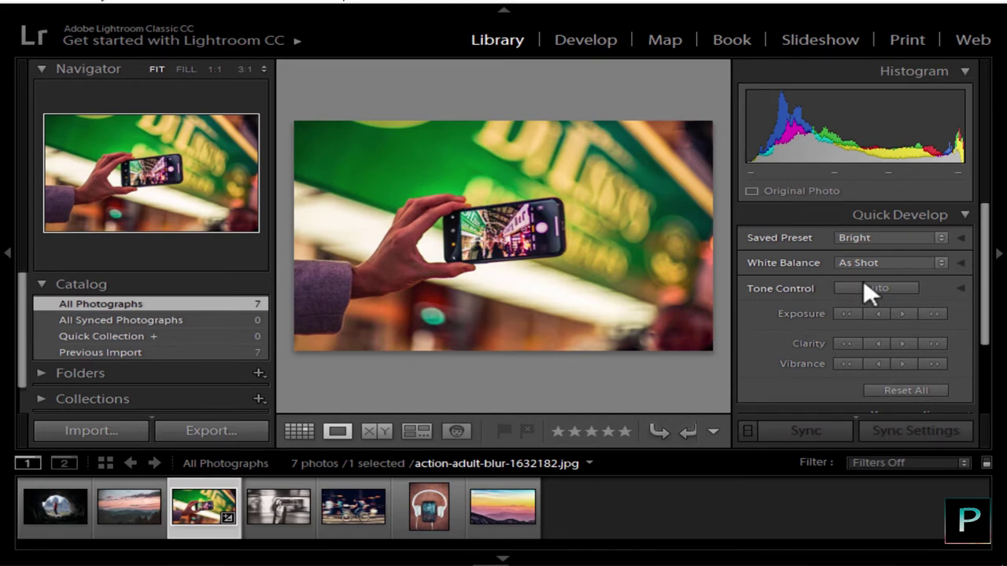
# - Lower exposure and raise vibrance, then reset all Quick Develop adjustments
pyautogui.scroll(-2, 976, 257)
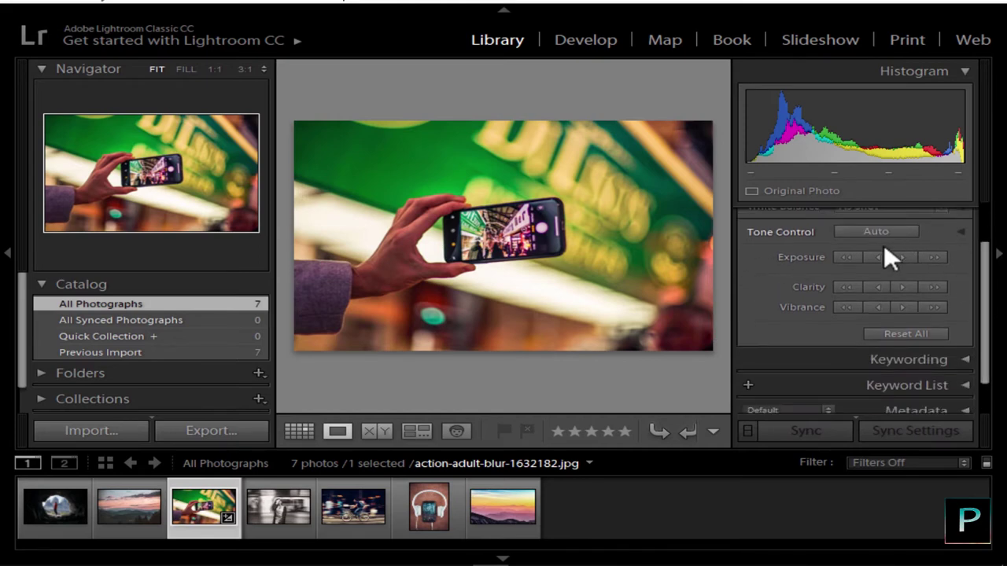
pyautogui.click(875, 257)
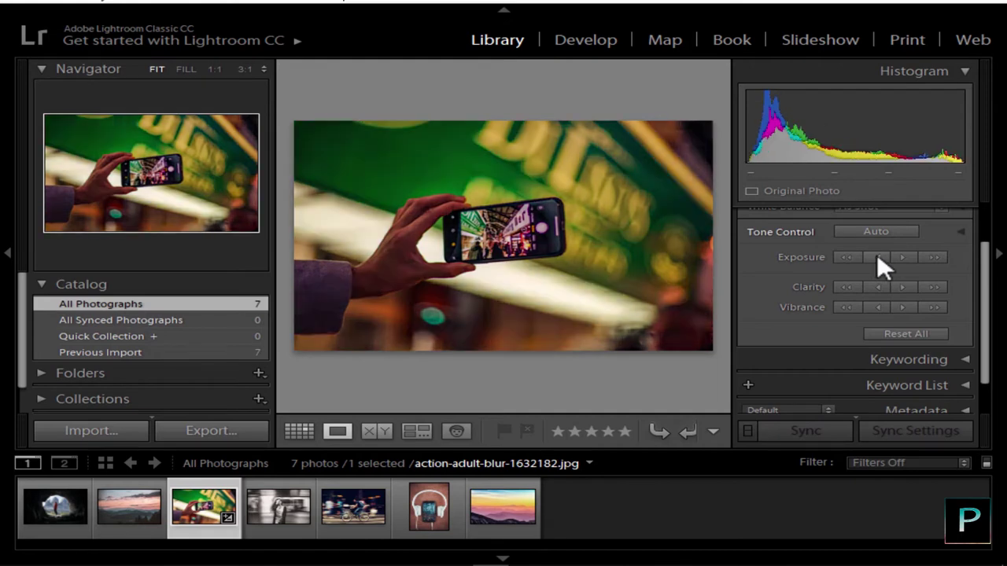
pyautogui.click(890, 307)
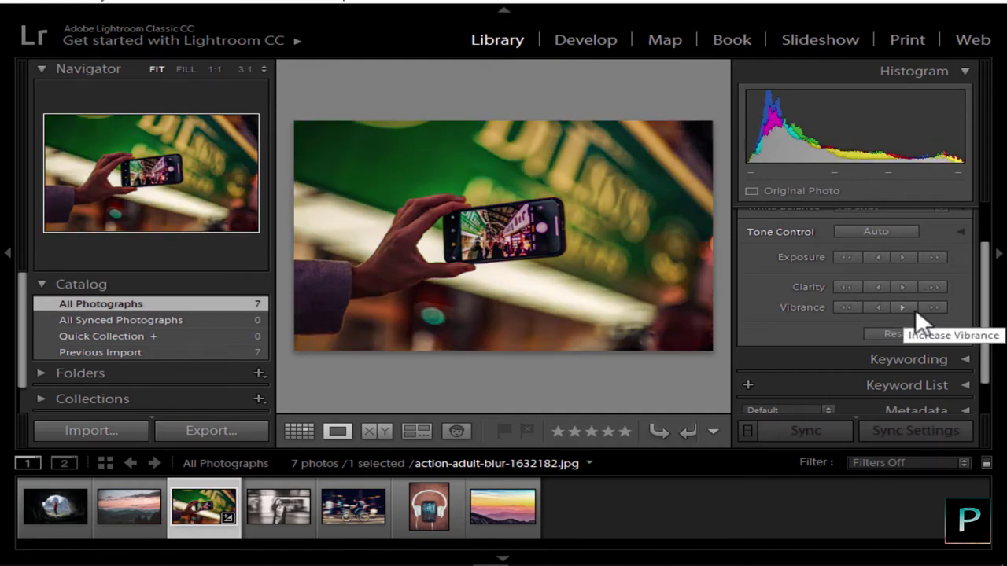
pyautogui.moveTo(987, 307); pyautogui.dragTo(983, 279)
pyautogui.click(911, 369)
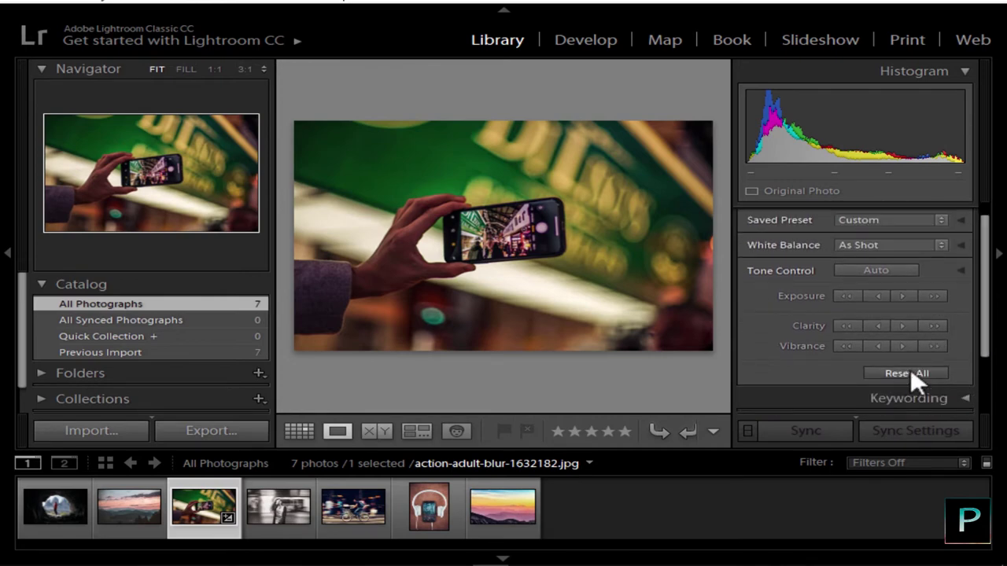
# - Collapse Quick Develop, peek into Keywording and Keyword List, and expand Metadata
pyautogui.scroll(1, 992, 319)
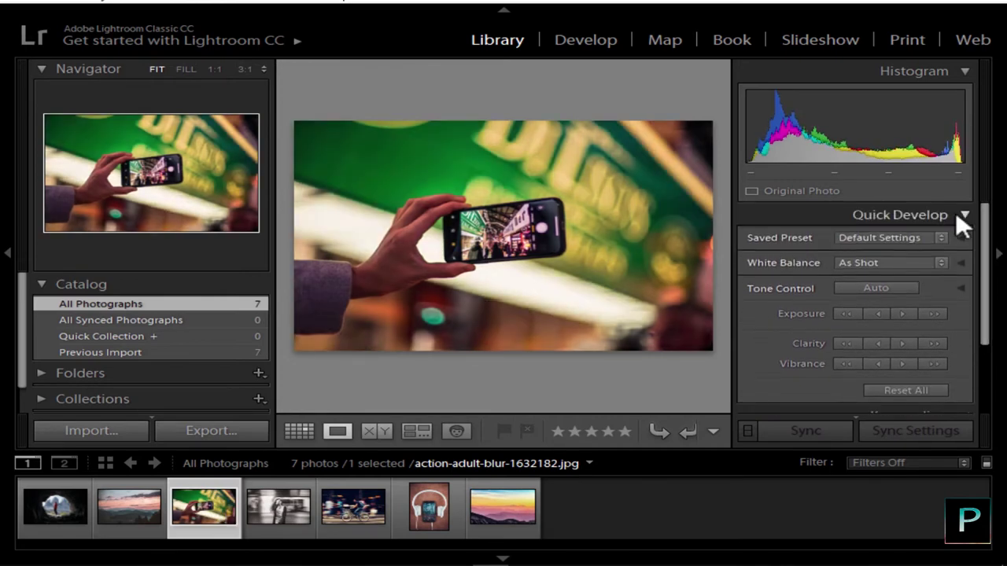
pyautogui.click(955, 212)
pyautogui.click(962, 241)
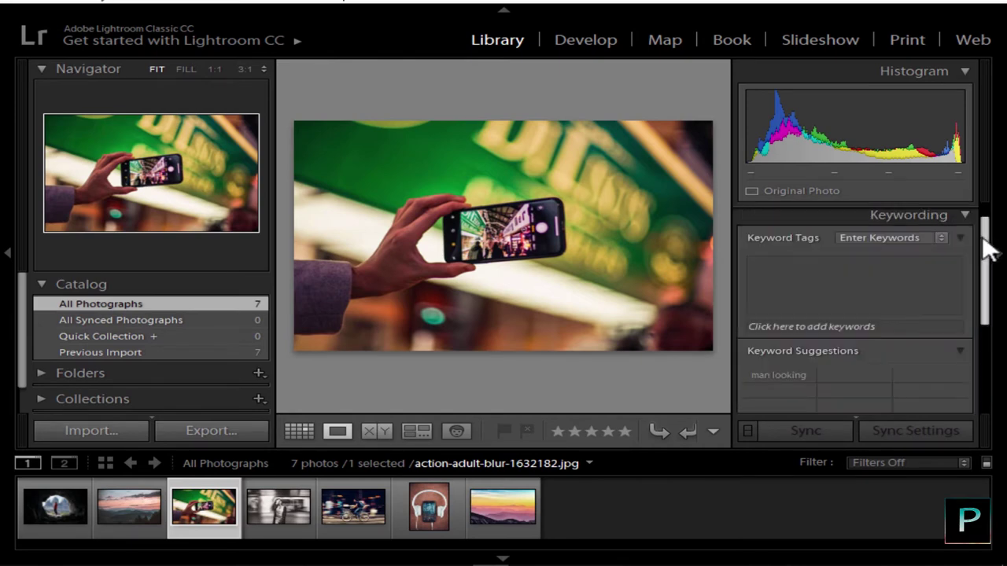
pyautogui.click(961, 217)
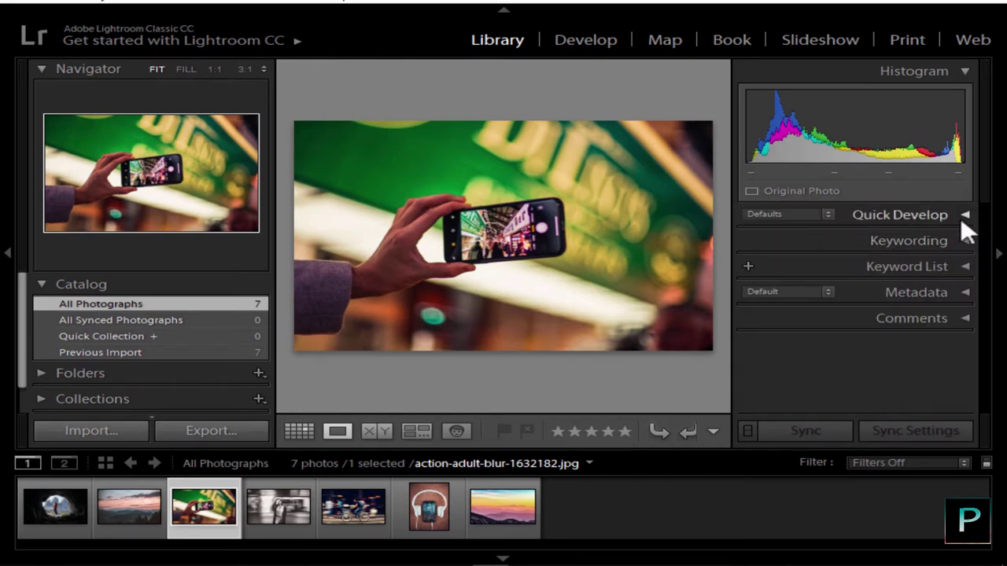
pyautogui.click(963, 268)
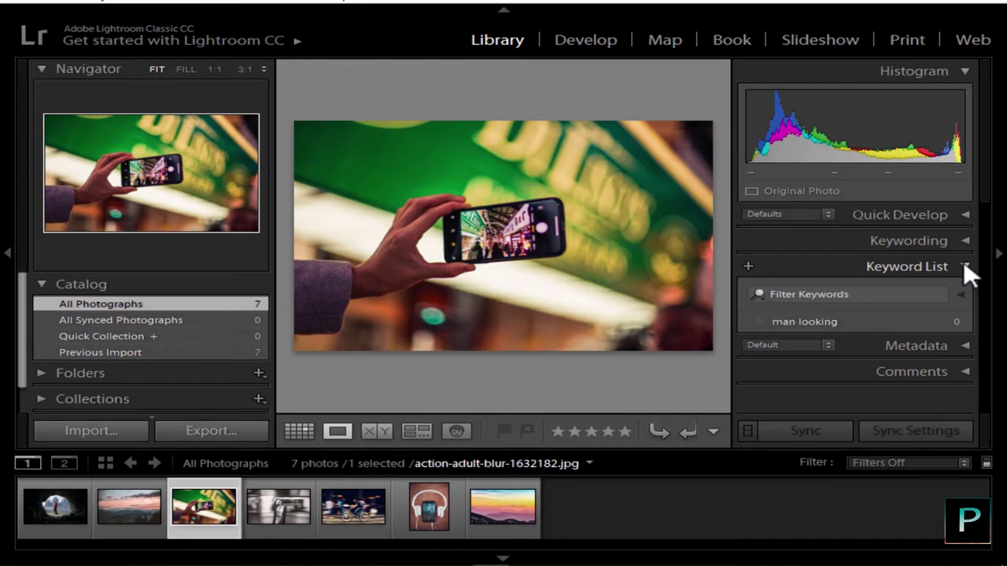
pyautogui.click(964, 266)
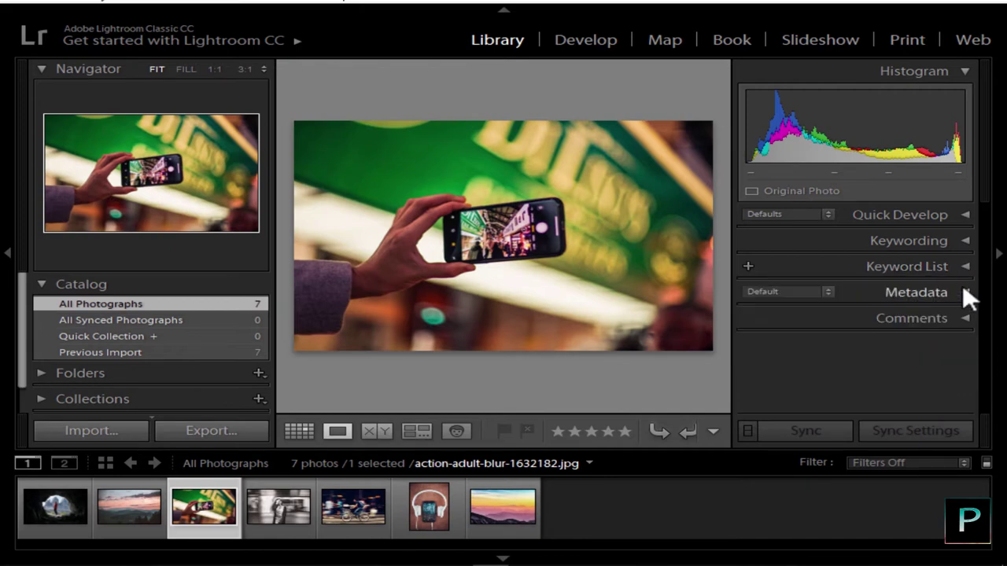
pyautogui.click(964, 289)
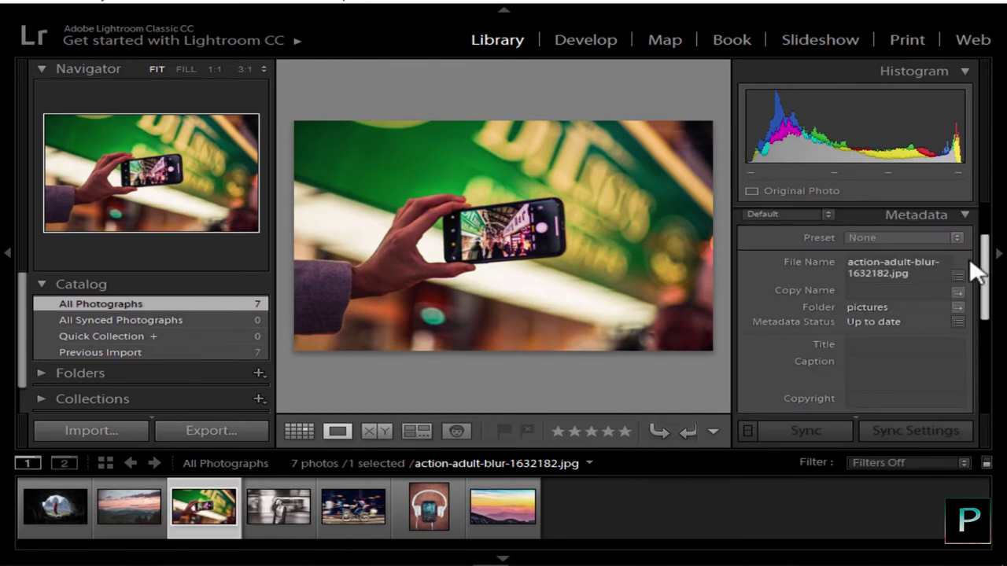
# - Inspect the metadata, collapse the right panels and Catalog, then switch to Develop
pyautogui.scroll(-5, 968, 284)
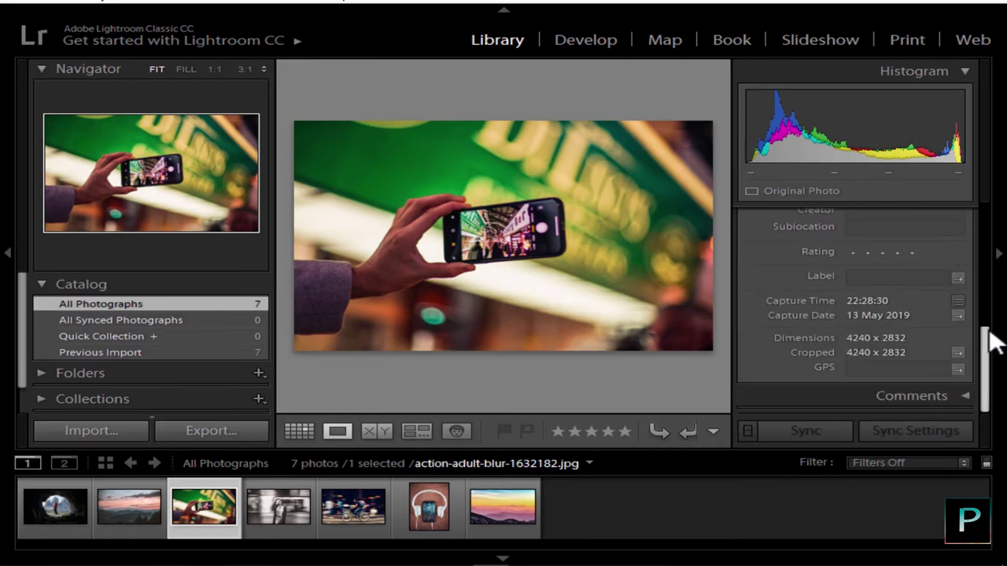
pyautogui.scroll(2, 989, 336)
pyautogui.scroll(-2, 911, 338)
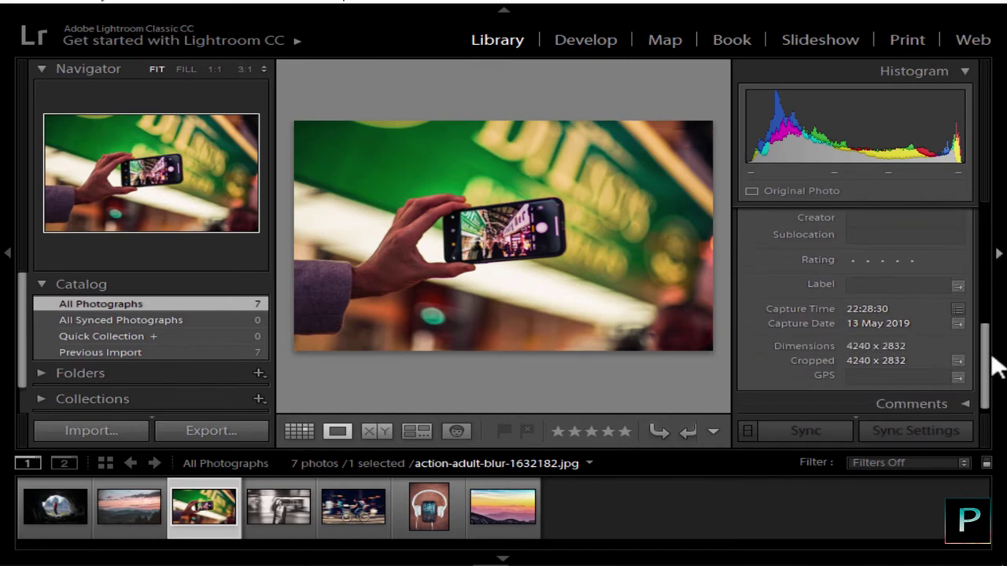
pyautogui.moveTo(989, 355); pyautogui.dragTo(959, 250)
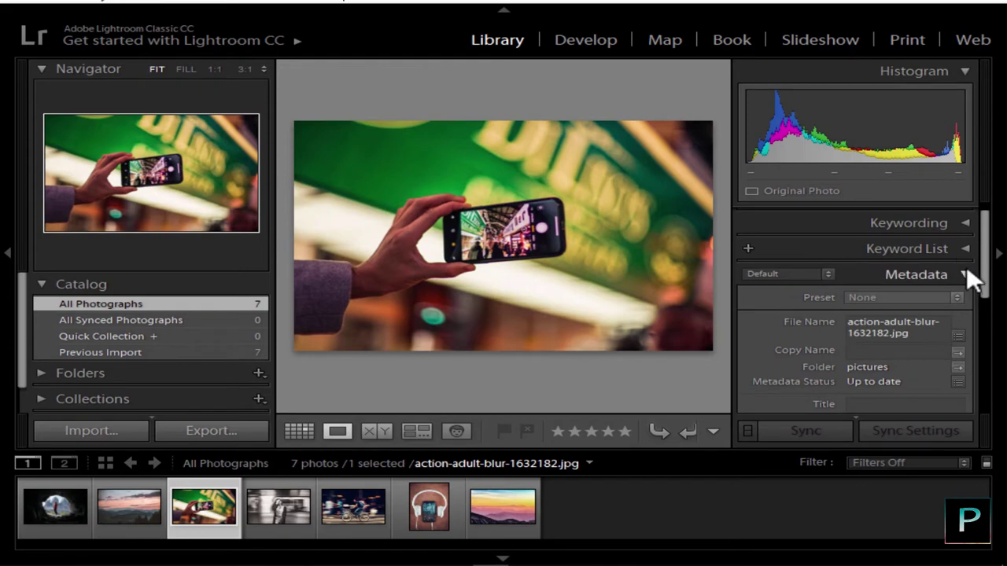
pyautogui.click(966, 266)
pyautogui.click(965, 318)
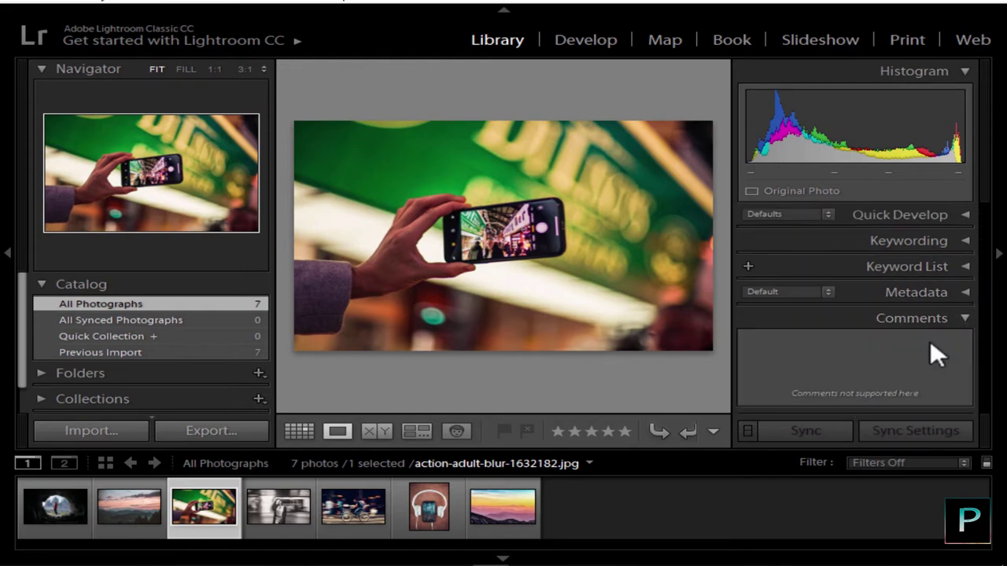
pyautogui.click(963, 315)
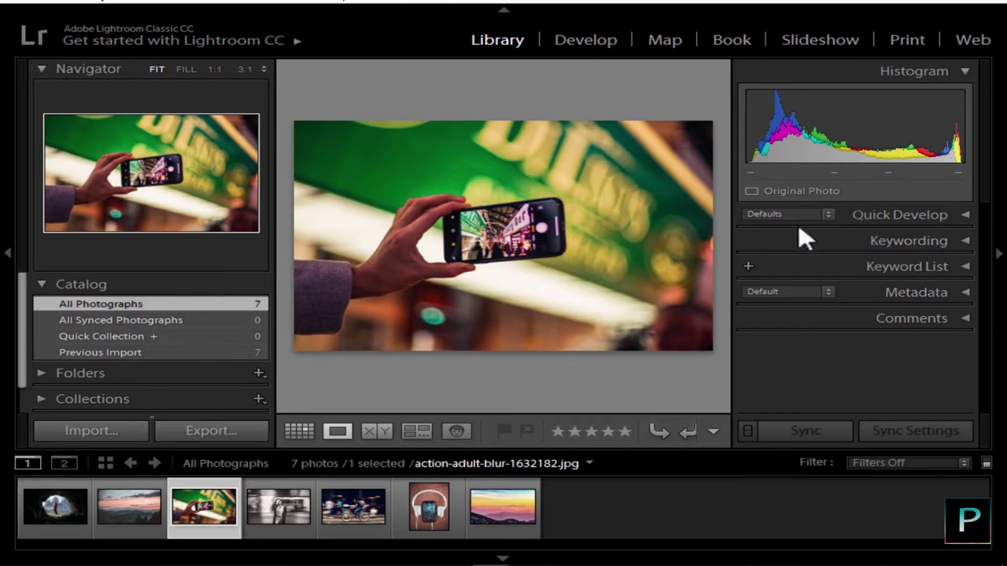
pyautogui.click(42, 284)
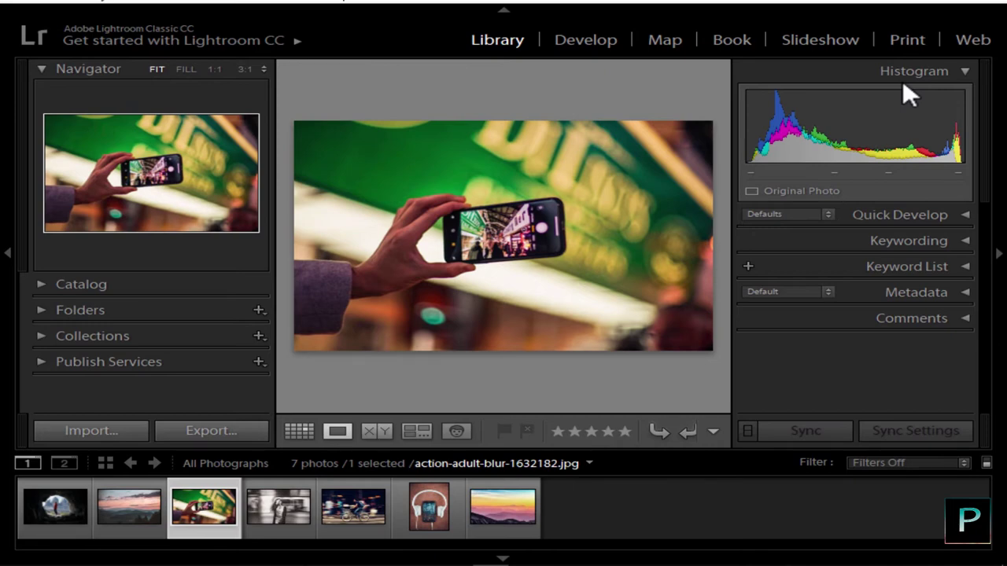
pyautogui.click(592, 41)
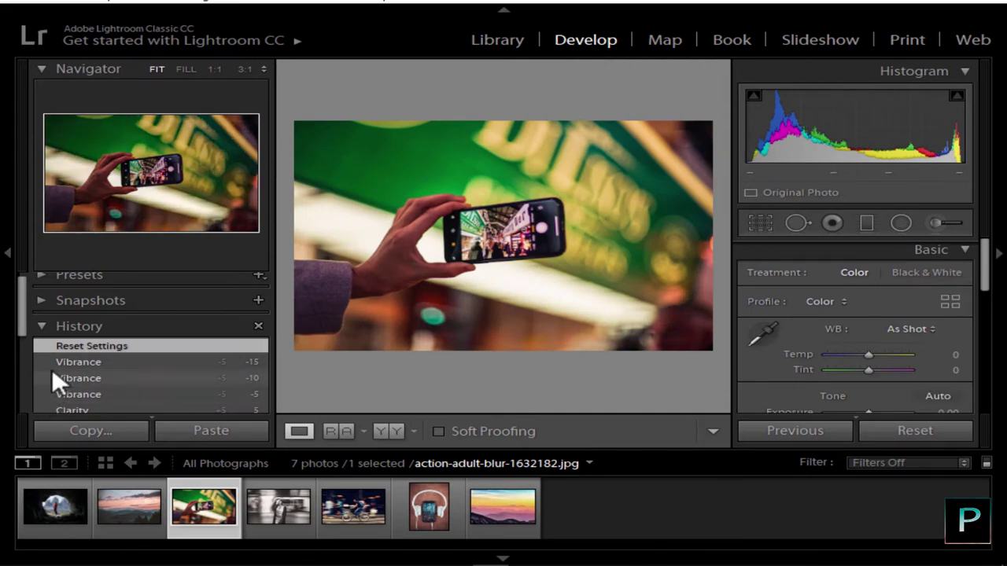
pyautogui.click(53, 325)
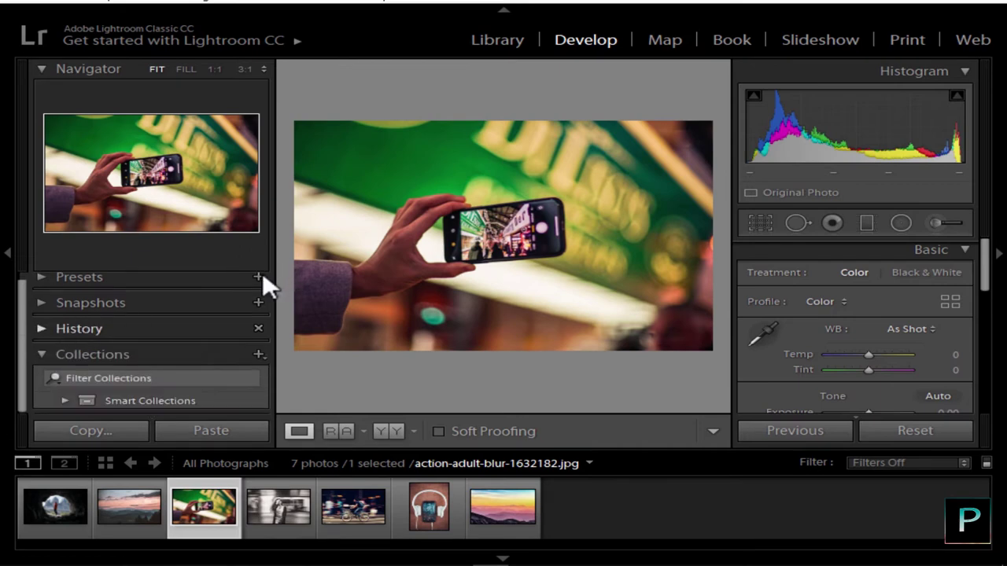
pyautogui.click(43, 354)
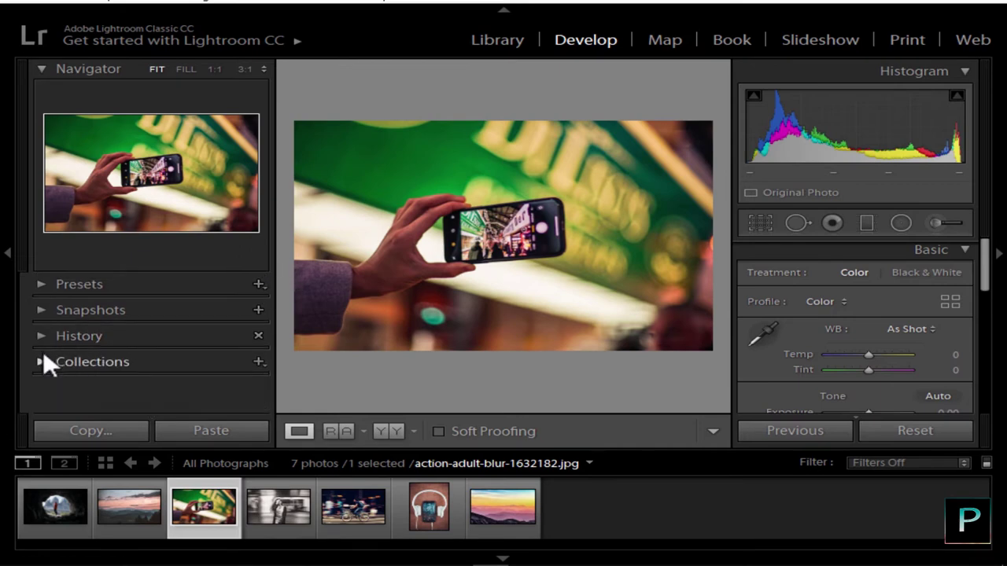
pyautogui.click(43, 354)
pyautogui.click(44, 355)
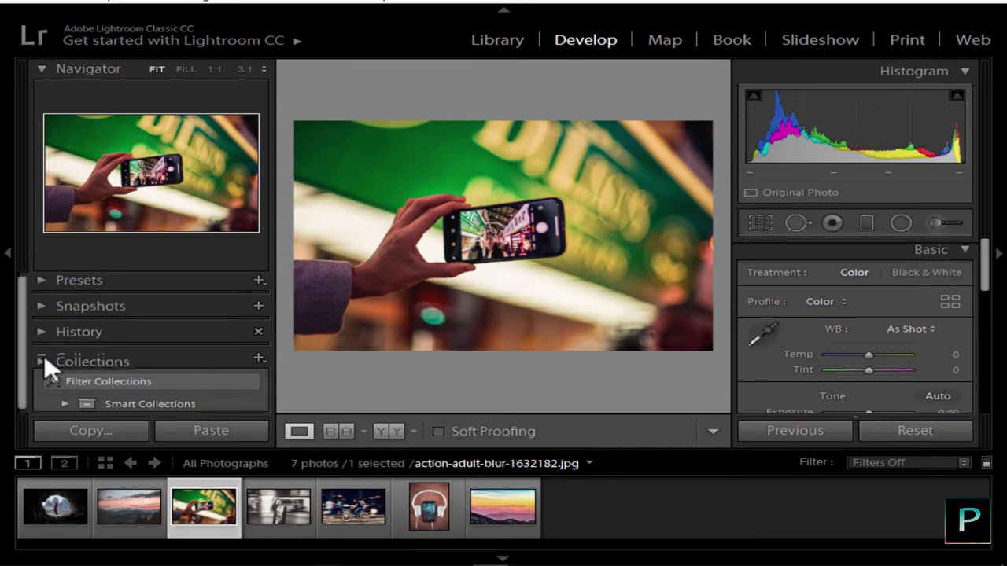
pyautogui.click(41, 334)
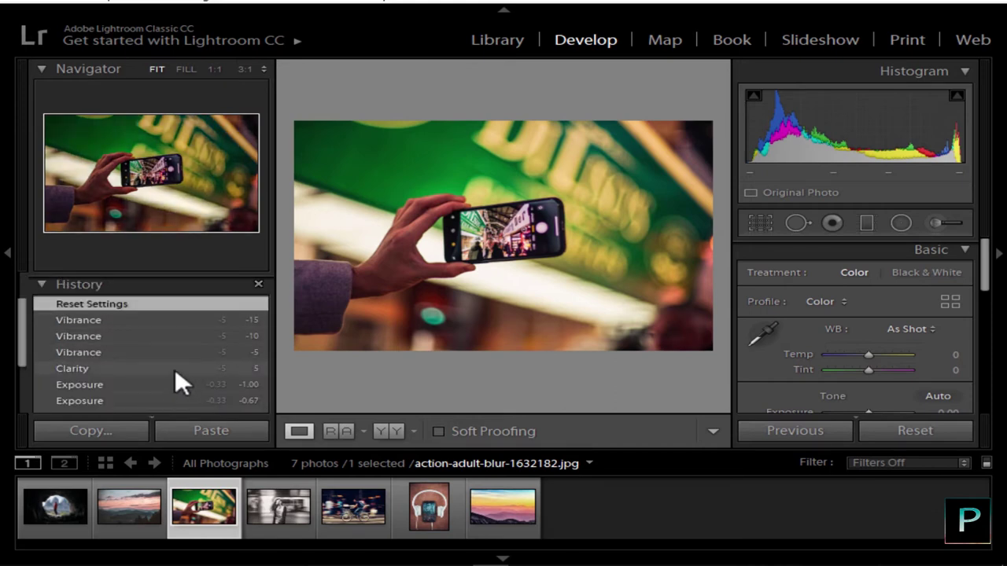
pyautogui.click(236, 334)
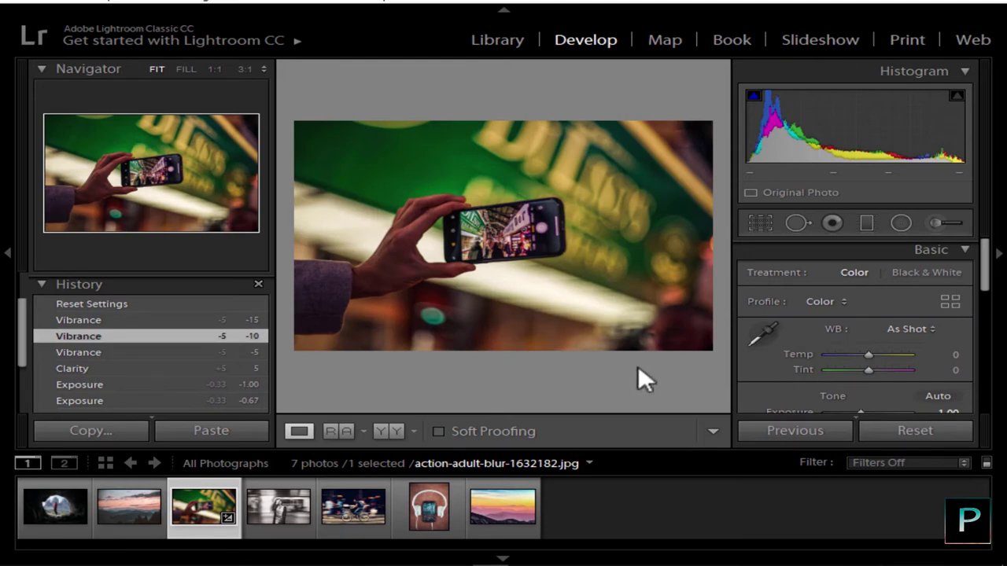
pyautogui.click(183, 303)
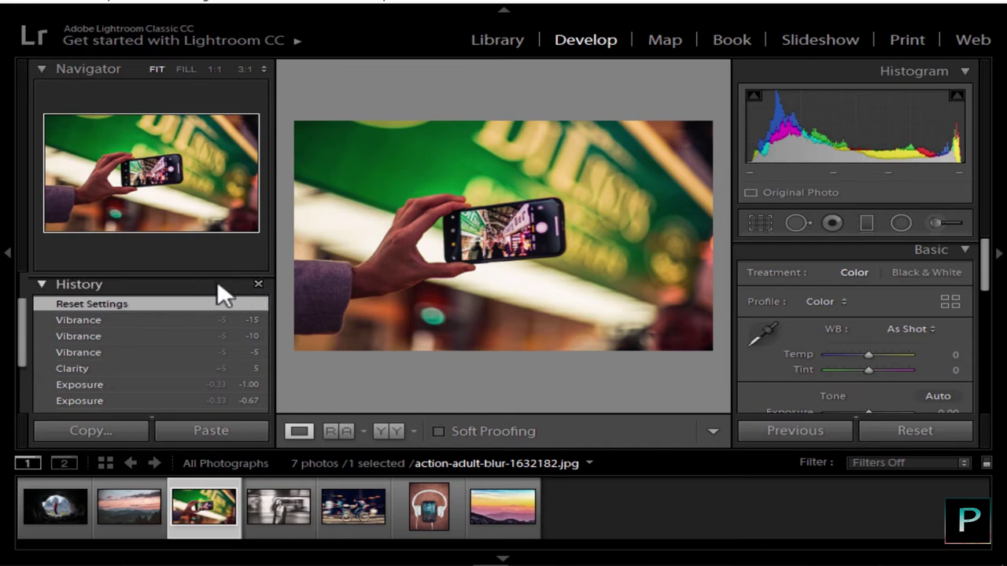
# - Expand the Presets panel and open its Color preset group
pyautogui.click(45, 282)
pyautogui.click(45, 310)
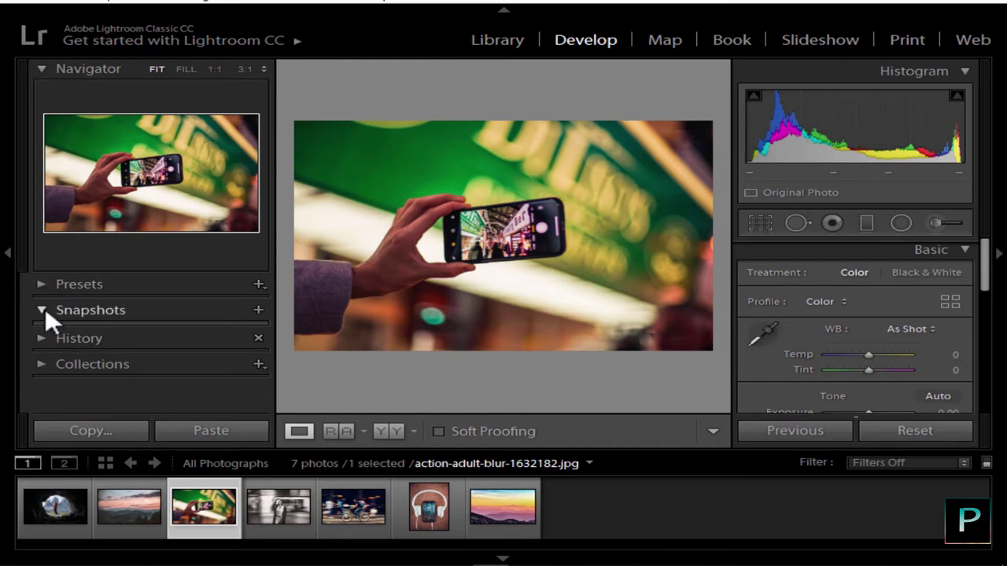
pyautogui.click(42, 309)
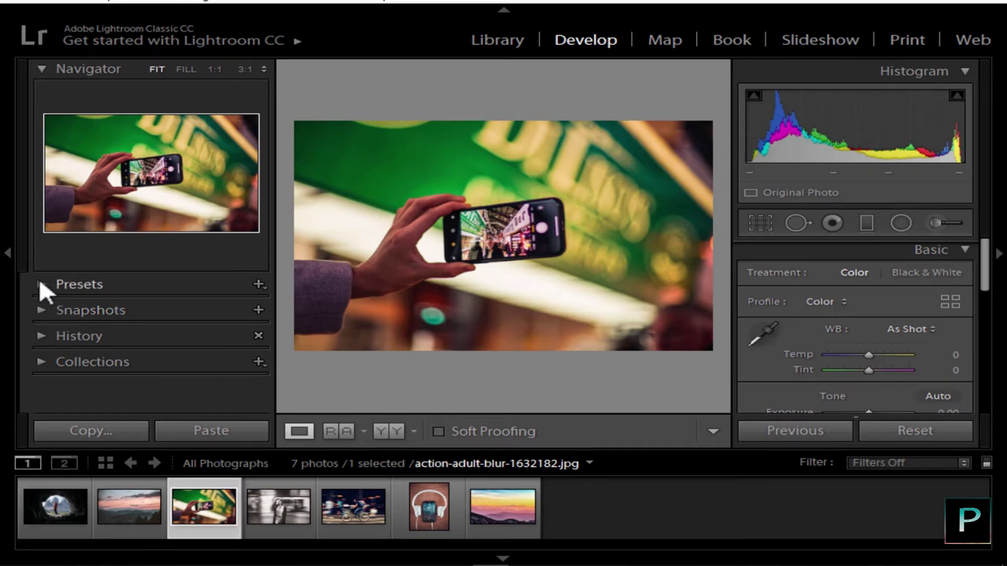
pyautogui.click(40, 282)
pyautogui.click(59, 304)
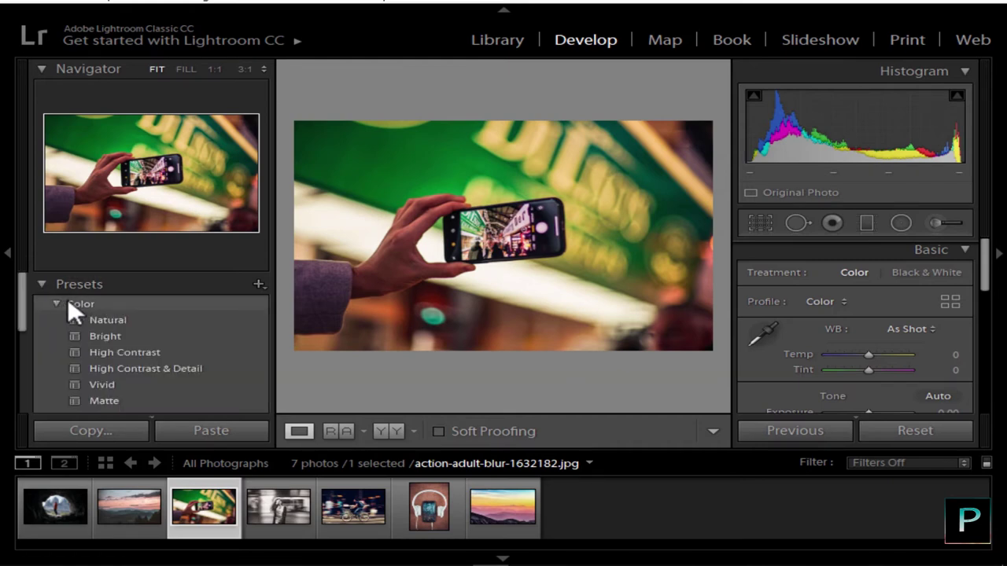
# - Try High Contrast, High Contrast & Detail and Natural, undo Natural, and start a snapshot
pyautogui.click(114, 353)
pyautogui.click(103, 369)
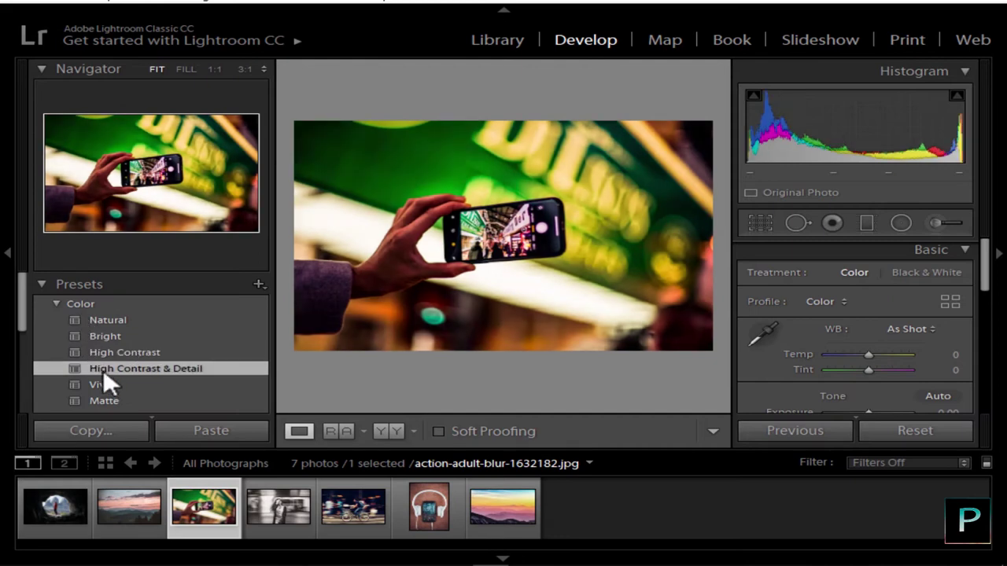
pyautogui.click(85, 319)
pyautogui.click(57, 303)
pyautogui.click(77, 284)
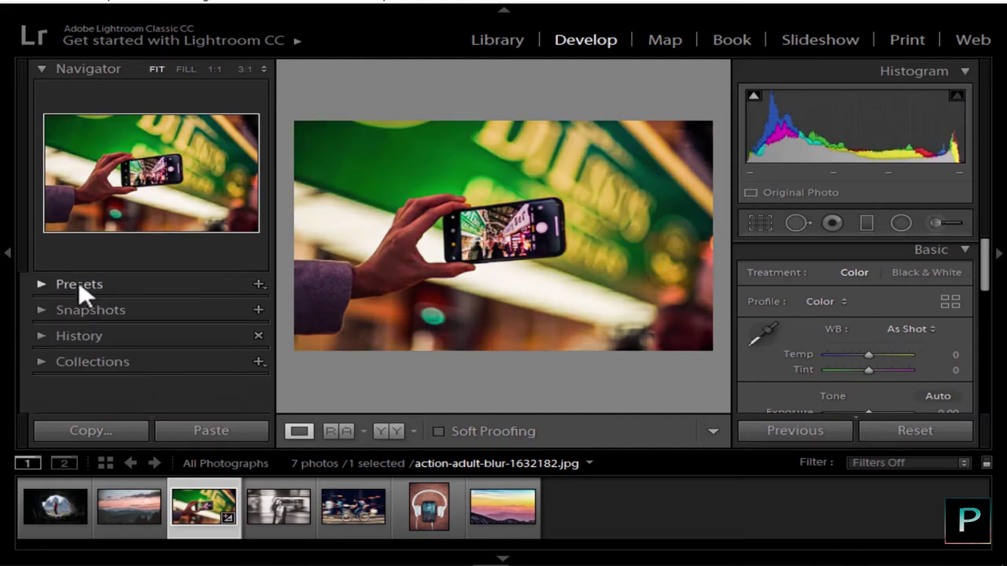
pyautogui.hotkey('ctrl', 'z')
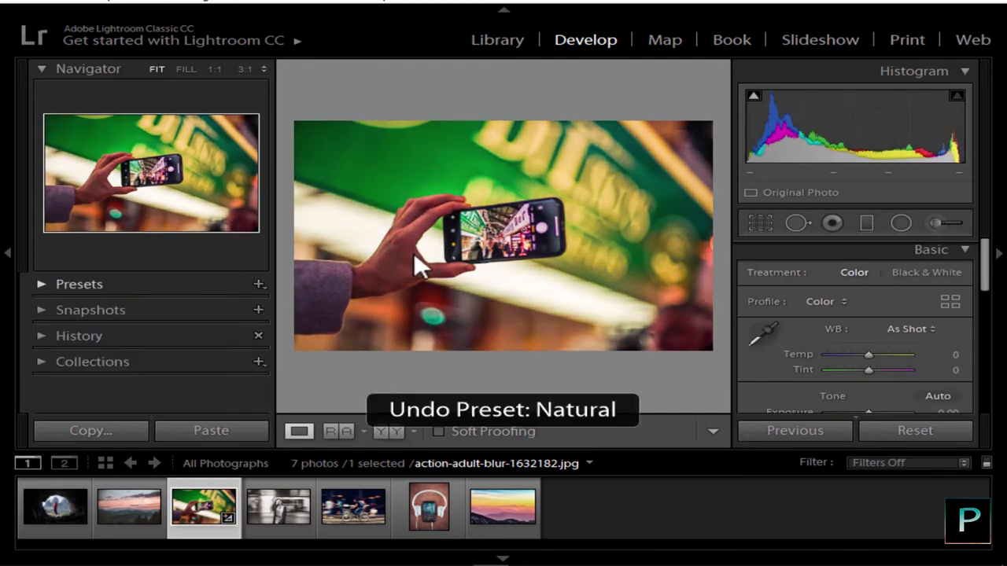
pyautogui.click(263, 309)
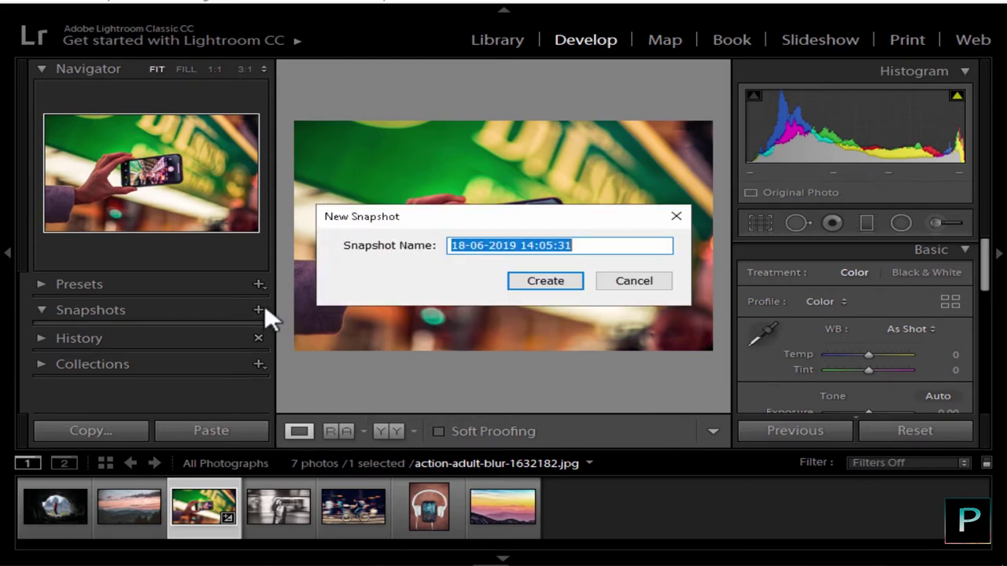
# - Cancel the pending snapshot, cool Temp to −100, and save it as snapshot 'blue'
pyautogui.click(677, 219)
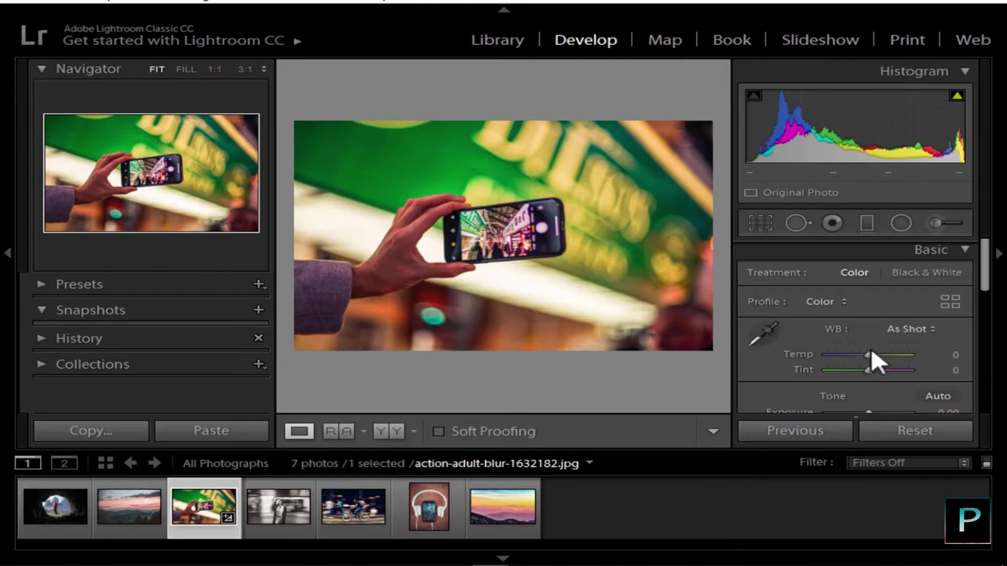
pyautogui.moveTo(868, 351); pyautogui.dragTo(807, 346)
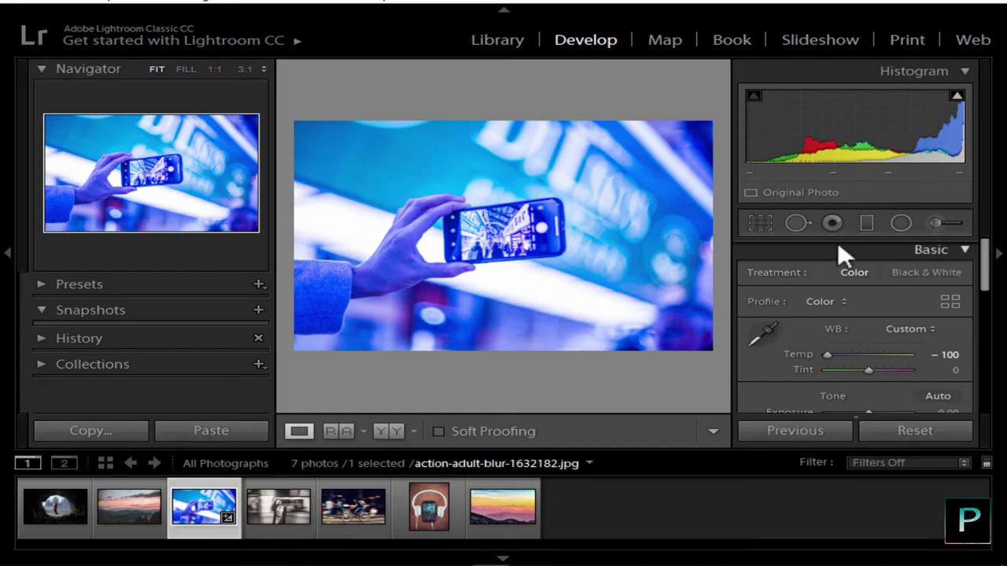
pyautogui.click(258, 310)
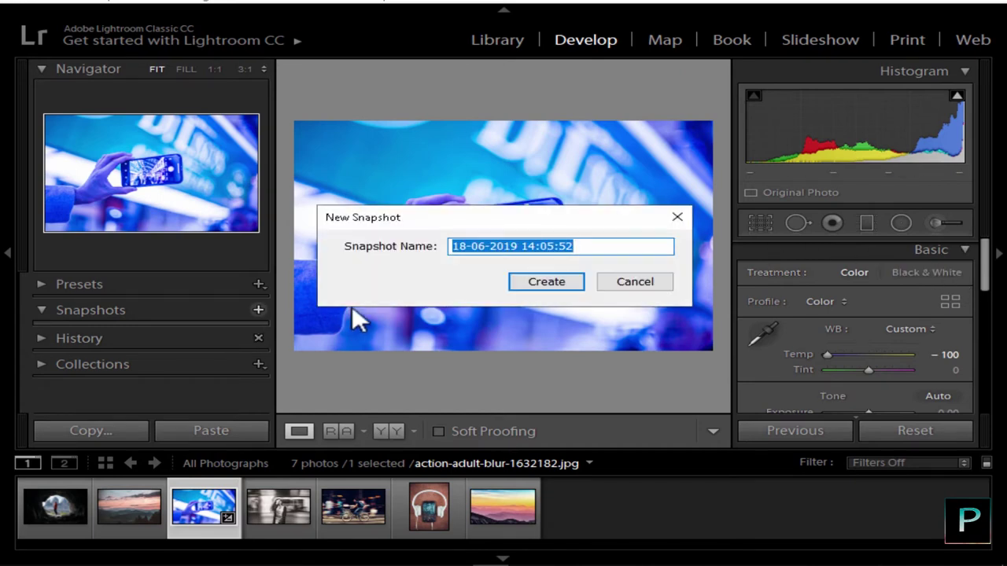
pyautogui.write('blue')
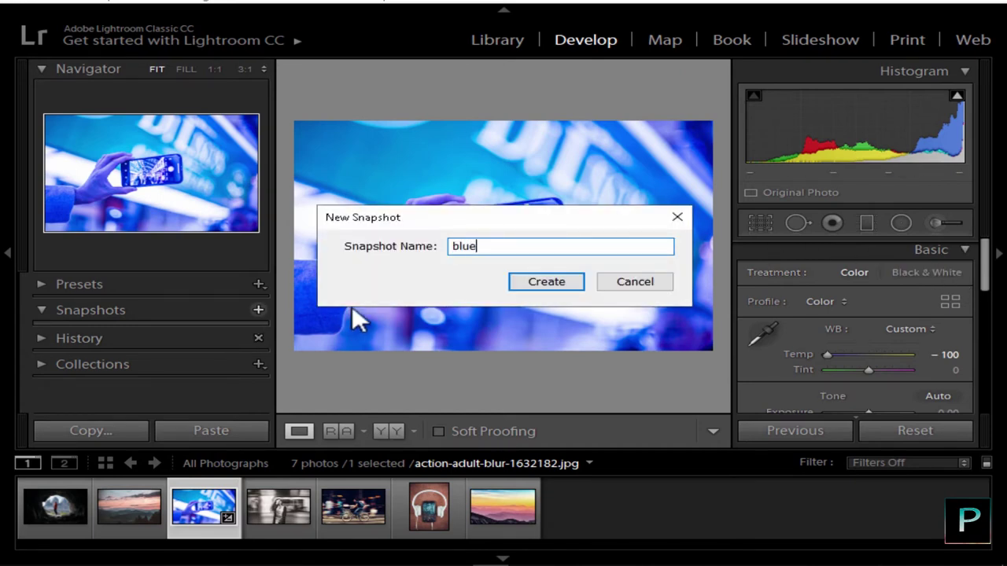
pyautogui.press('Return')
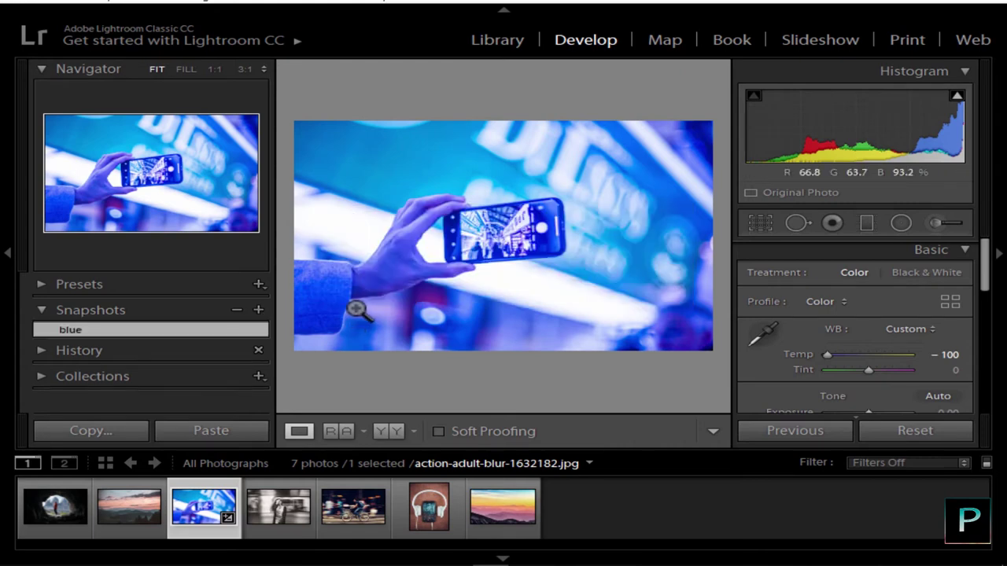
# - Reset Temp to 0, set Vibrance +76 and Saturation +100, and save a snapshot named 'saturation'
pyautogui.doubleClick(826, 355)
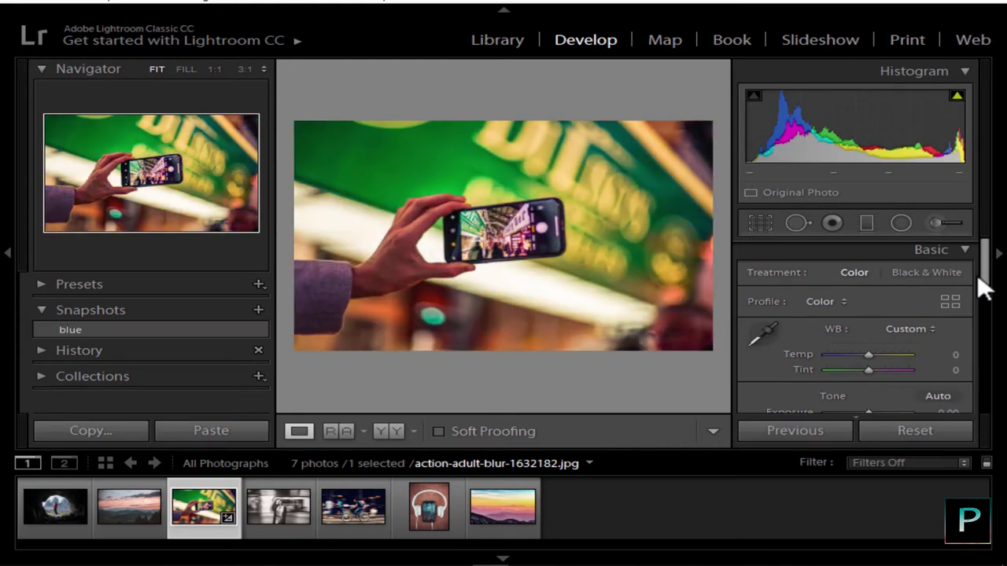
pyautogui.moveTo(983, 286); pyautogui.dragTo(990, 303)
pyautogui.scroll(-5, 974, 357)
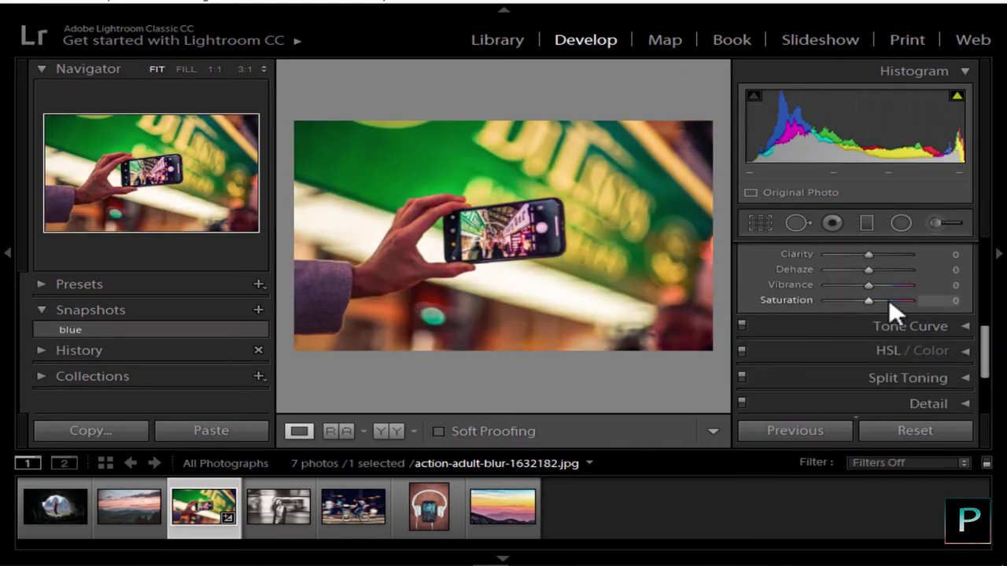
pyautogui.click(913, 302)
pyautogui.moveTo(867, 285); pyautogui.dragTo(899, 283)
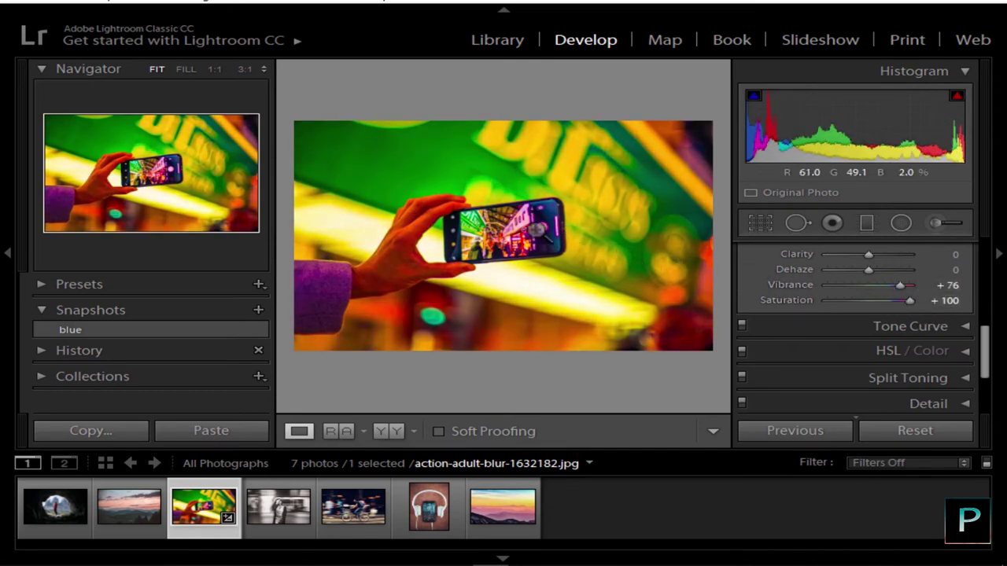
pyautogui.click(258, 310)
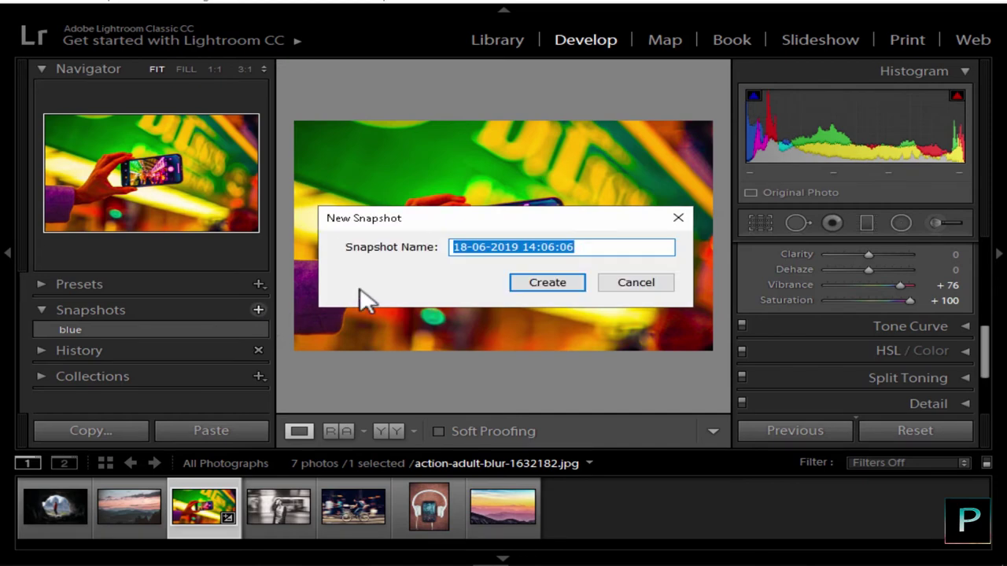
pyautogui.write('saturation')
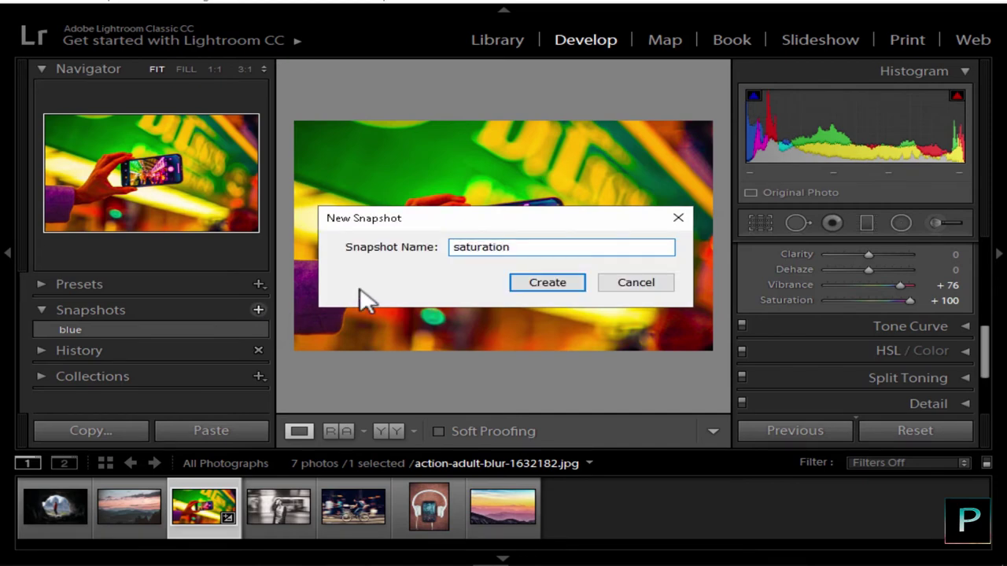
pyautogui.press('Return')
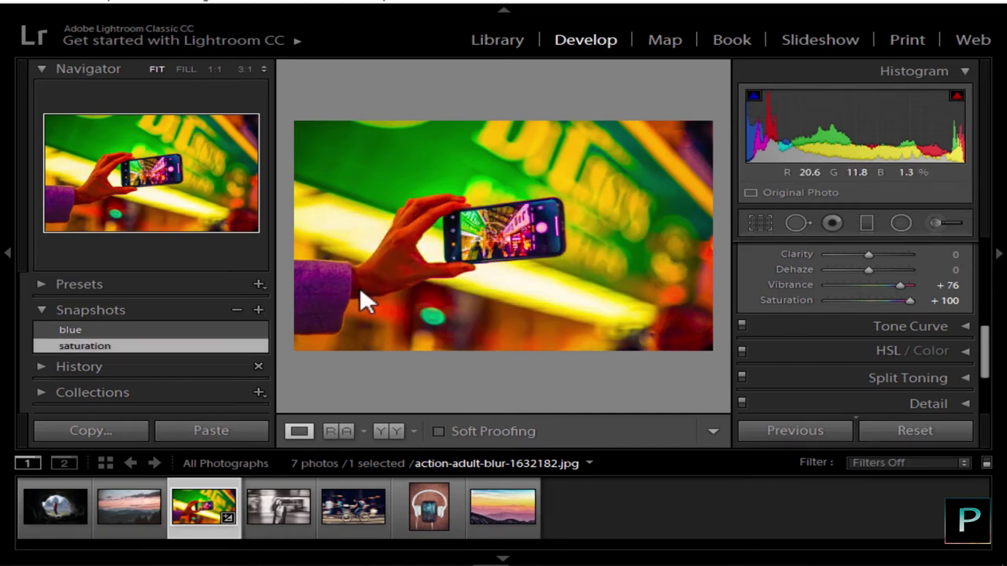
# - Reset Saturation and Vibrance, raise Exposure to +3.10, then restore the blue snapshot
pyautogui.doubleClick(911, 300)
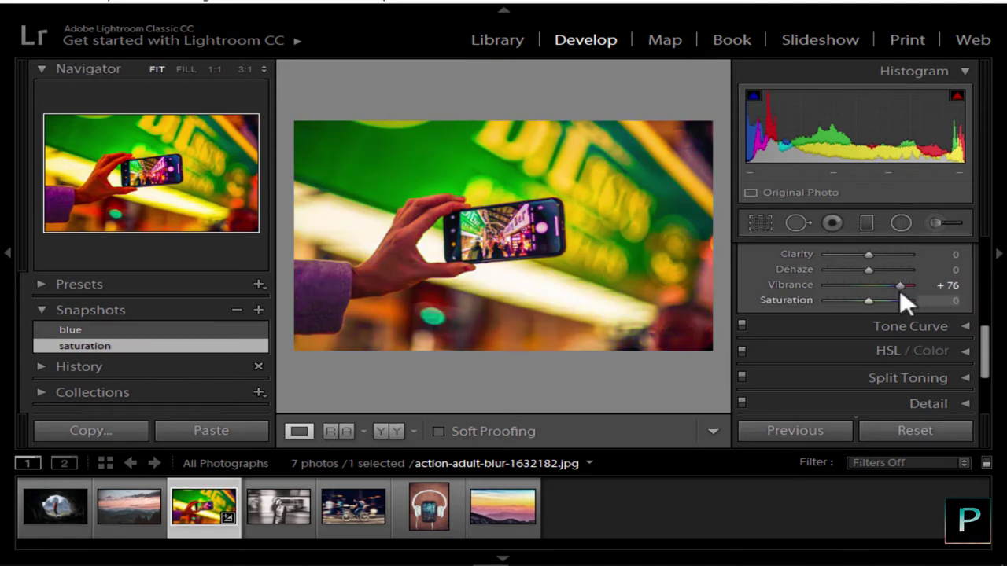
pyautogui.doubleClick(899, 286)
pyautogui.moveTo(984, 354); pyautogui.dragTo(984, 283)
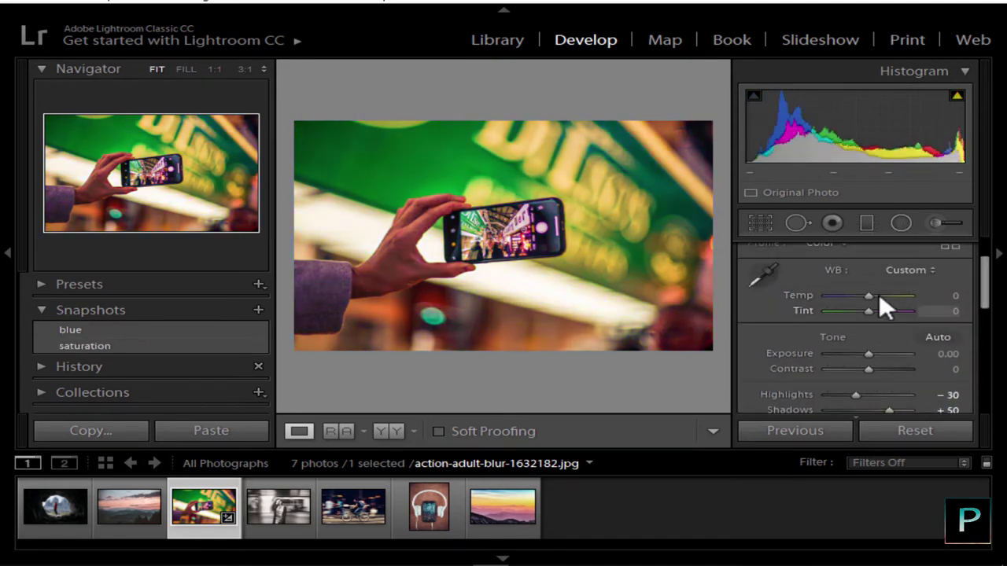
pyautogui.moveTo(870, 353); pyautogui.dragTo(895, 352)
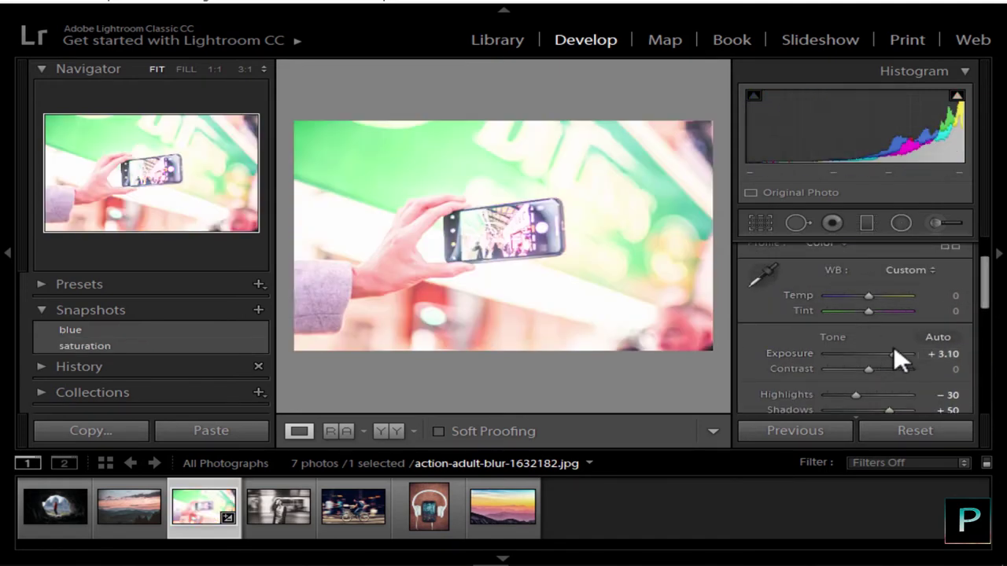
pyautogui.click(602, 346)
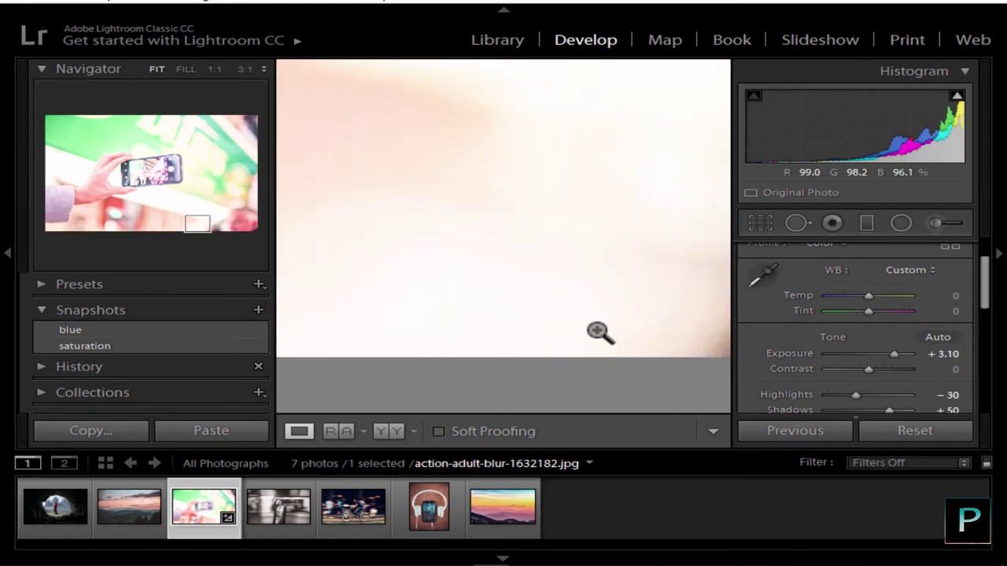
pyautogui.click(594, 329)
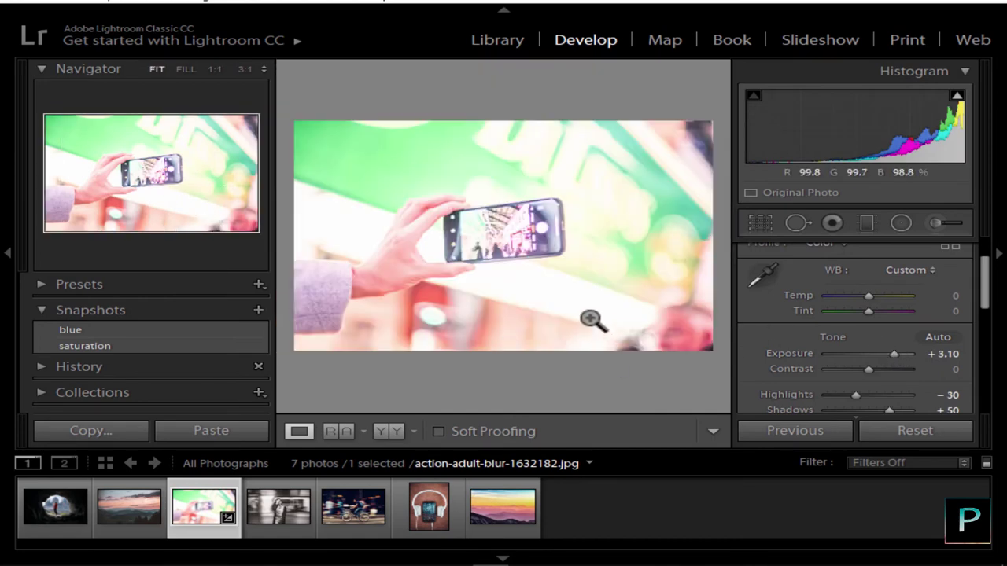
pyautogui.click(106, 326)
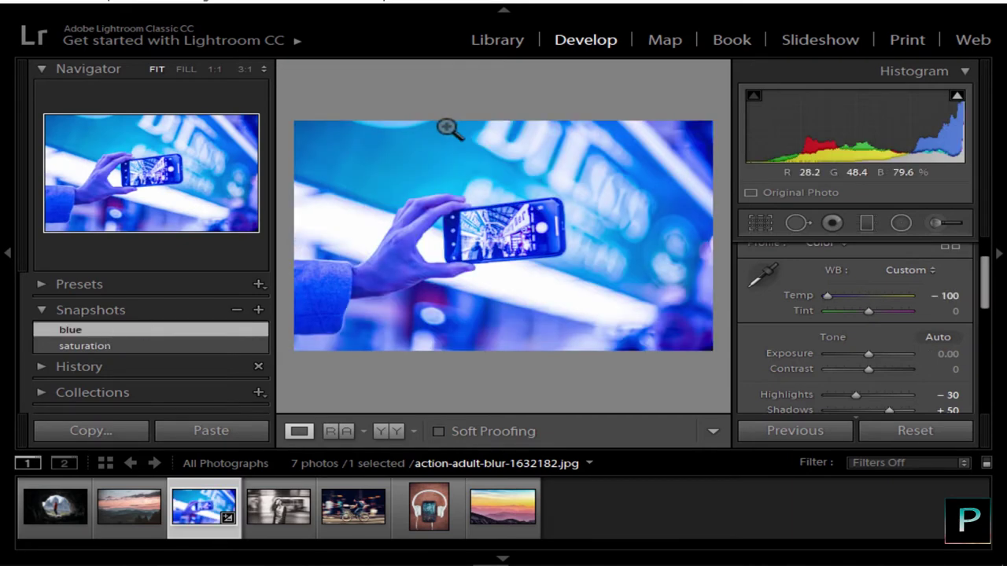
# - Delete the 'saturation' and 'blue' snapshots
pyautogui.click(202, 346)
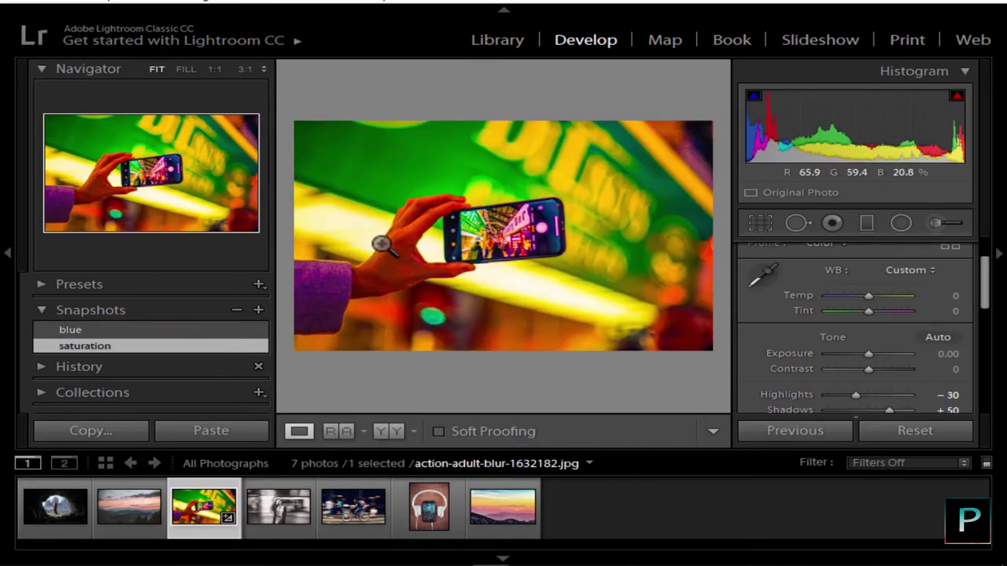
pyautogui.click(236, 310)
pyautogui.click(229, 329)
pyautogui.click(234, 309)
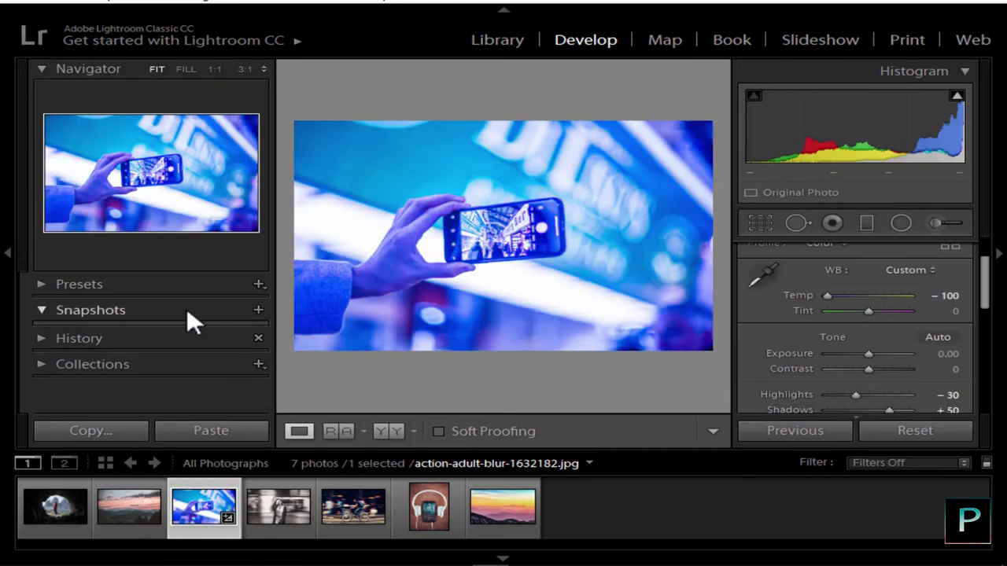
# - Reset all edits on the phone photo and select the austria-dawn photo in the filmstrip
pyautogui.click(60, 307)
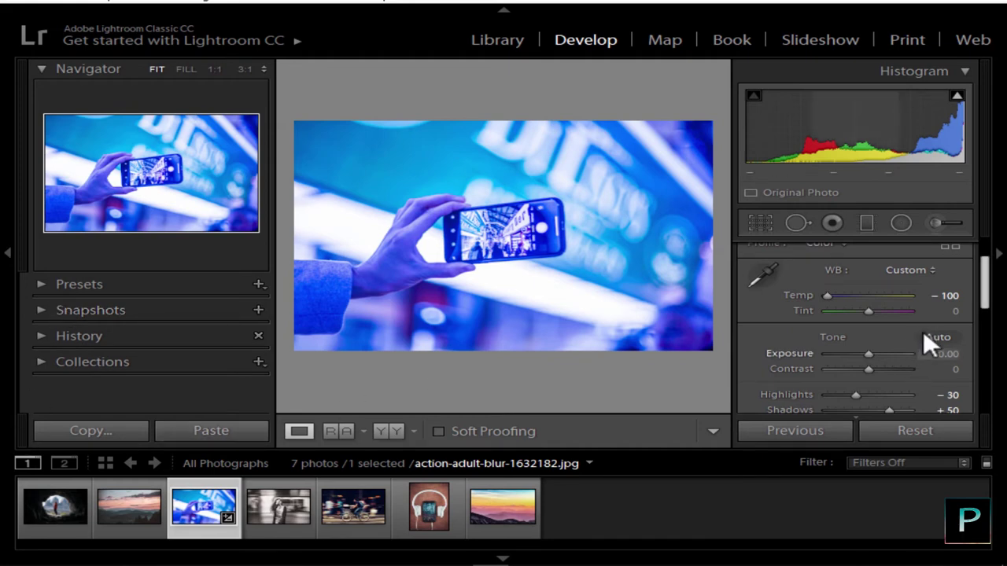
pyautogui.click(921, 453)
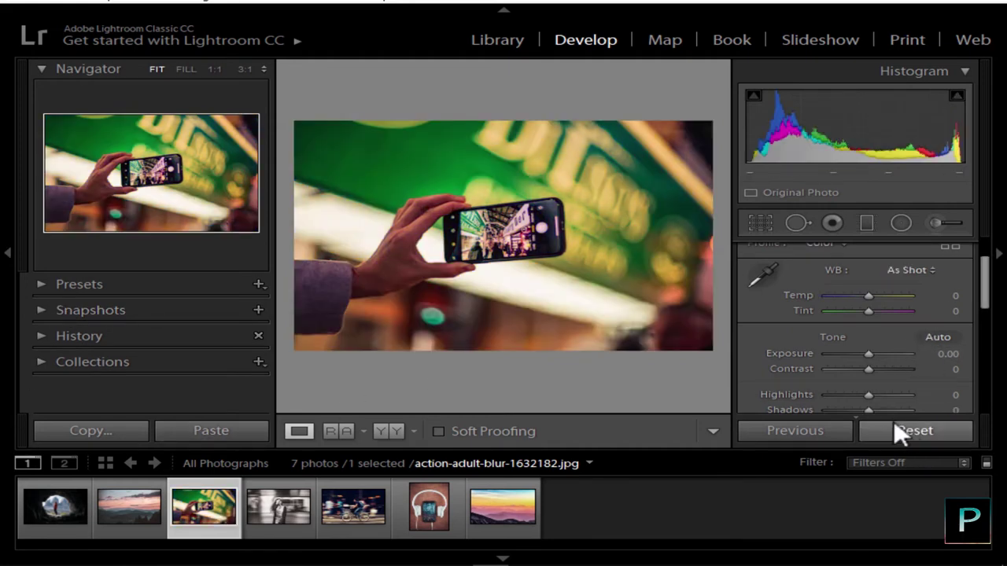
pyautogui.click(437, 503)
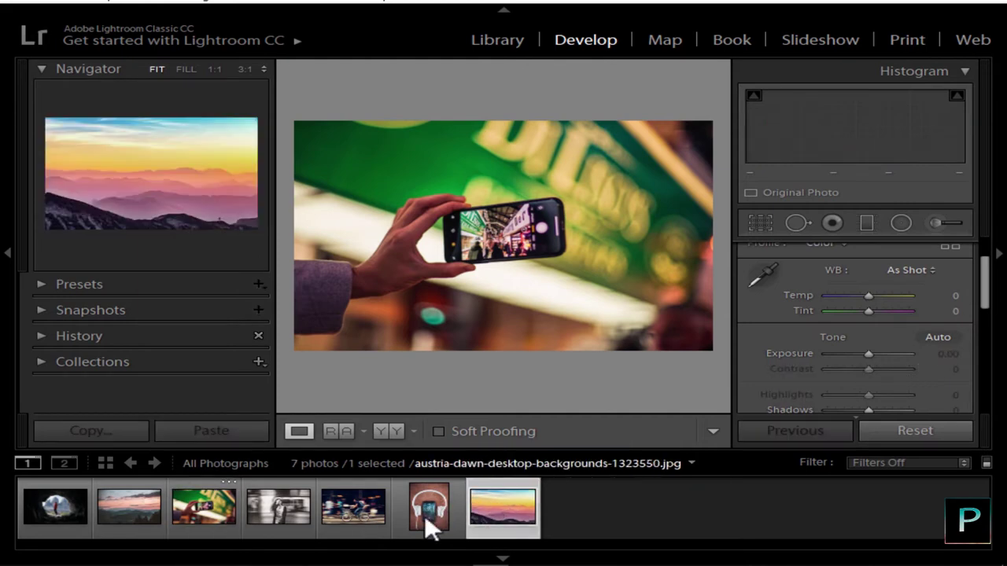
# - Open the austria-dawn photo and sample the sky with the WB eyedropper for Temp −13, Tint +38
pyautogui.click(500, 505)
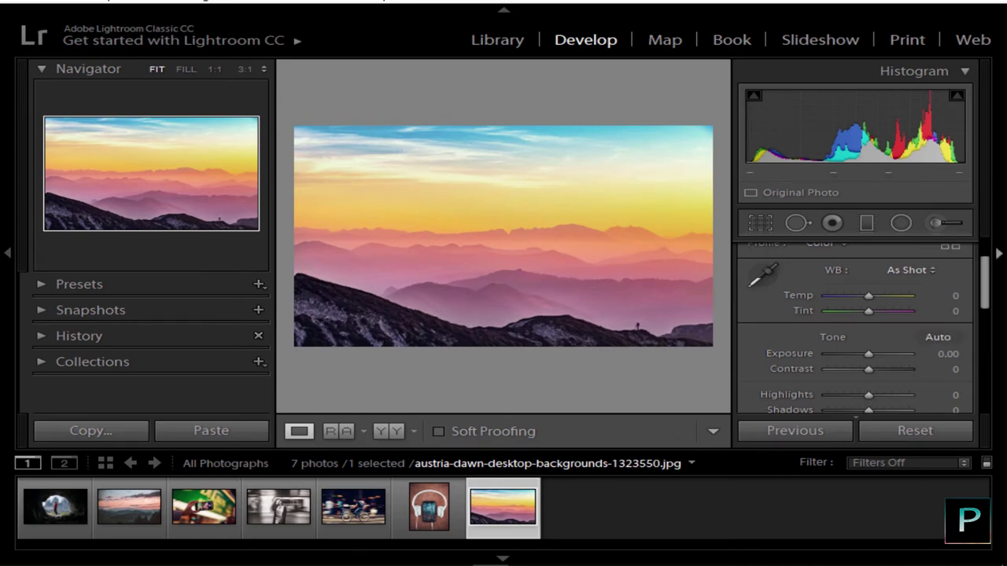
pyautogui.scroll(-1, 990, 281)
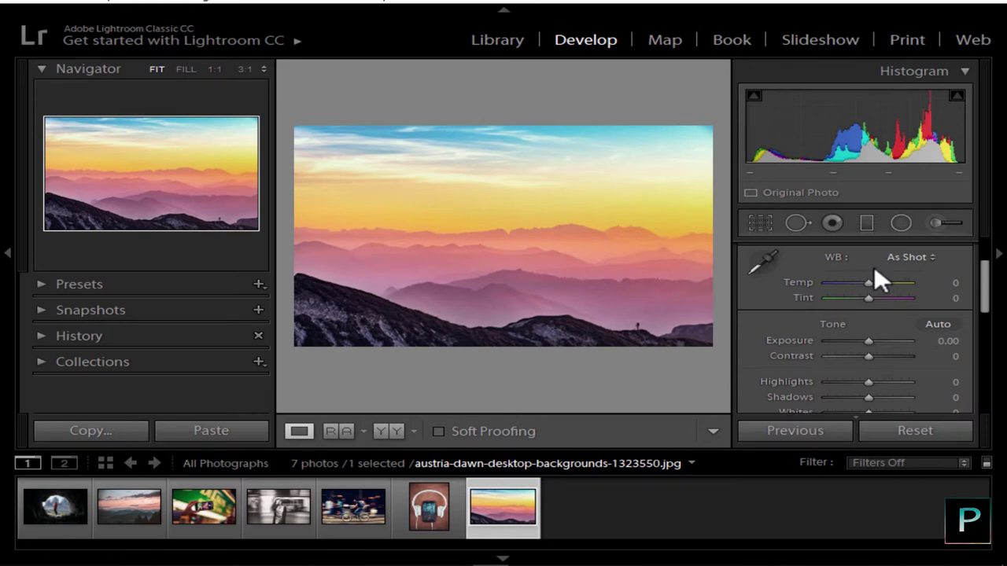
pyautogui.click(764, 262)
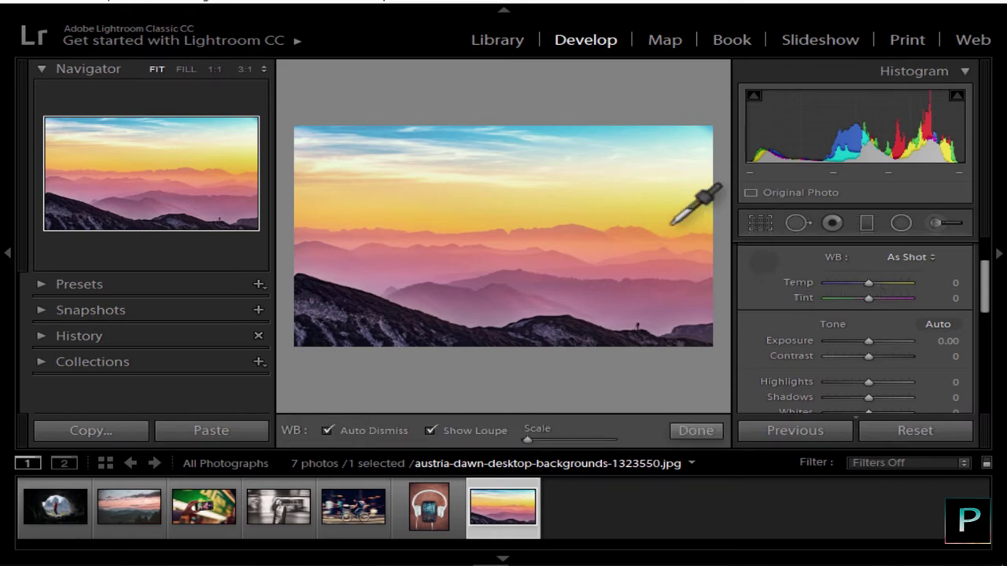
pyautogui.click(708, 165)
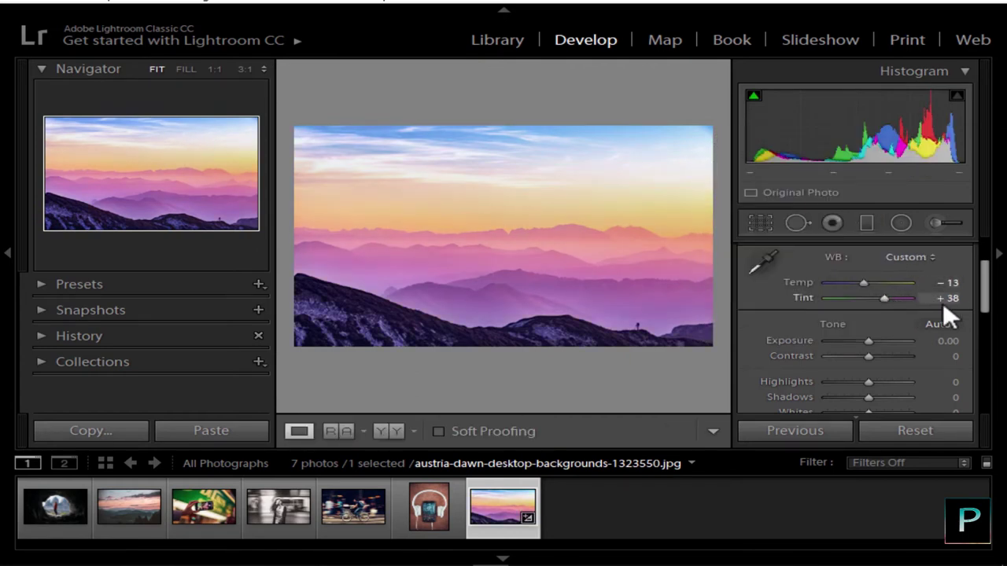
# - Raise Exposure to +0.36, add Contrast +19 and darken Blacks to −19 while brightening whites
pyautogui.moveTo(989, 288); pyautogui.dragTo(984, 318)
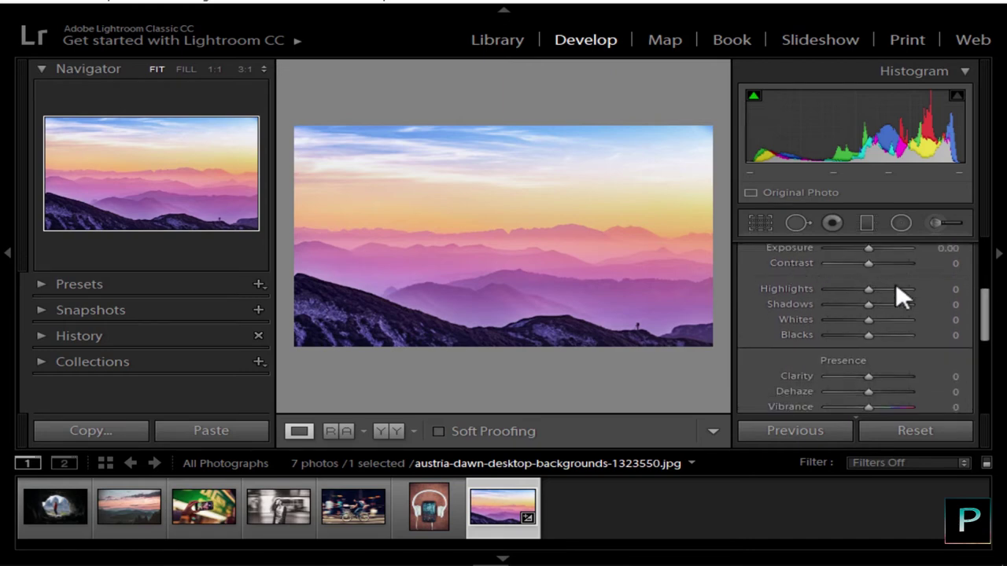
pyautogui.moveTo(868, 249)
pyautogui.mouseDown()
pyautogui.moveTo(874, 288)
pyautogui.moveTo(877, 263)
pyautogui.mouseUp()
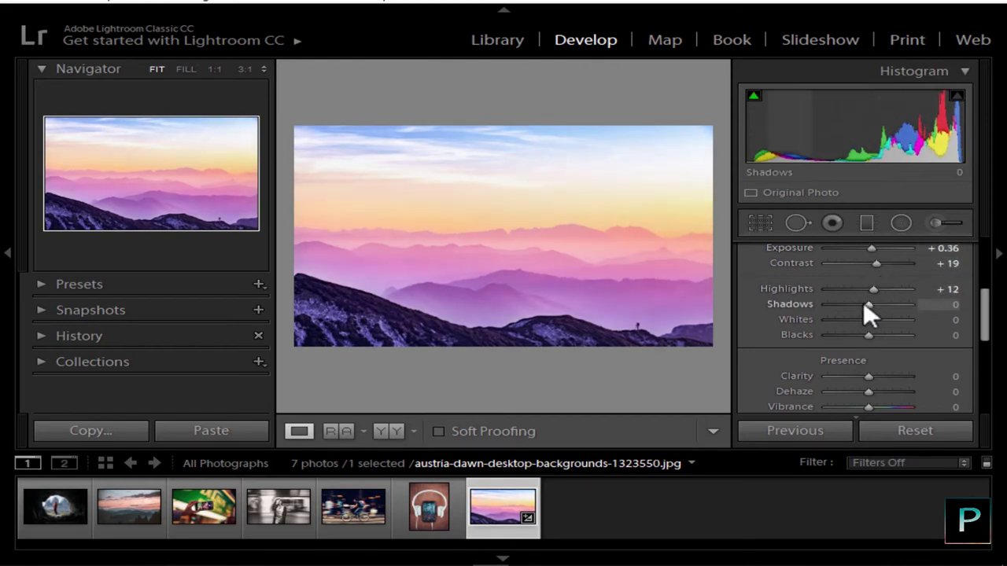
pyautogui.moveTo(865, 303); pyautogui.dragTo(861, 335)
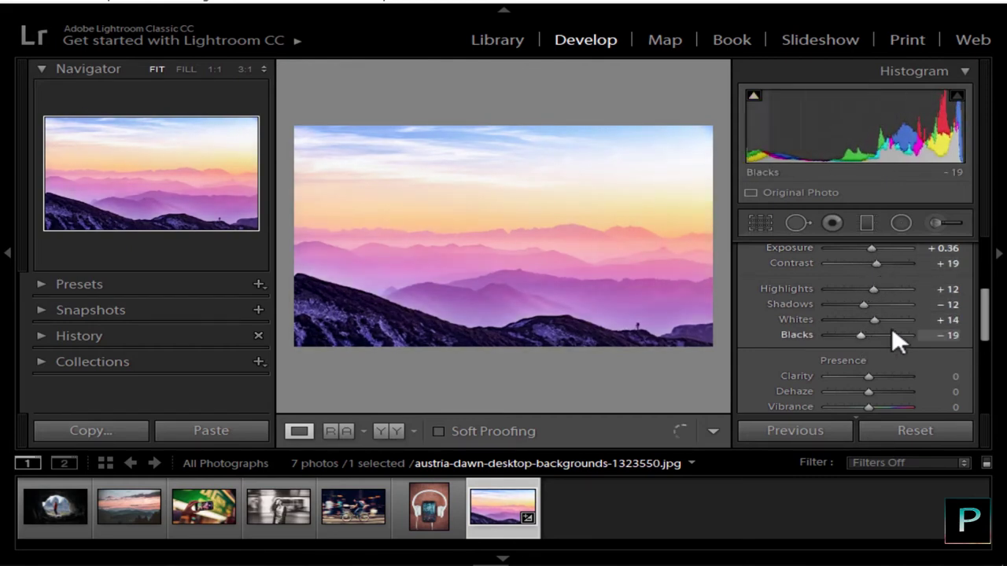
pyautogui.moveTo(983, 314); pyautogui.dragTo(982, 339)
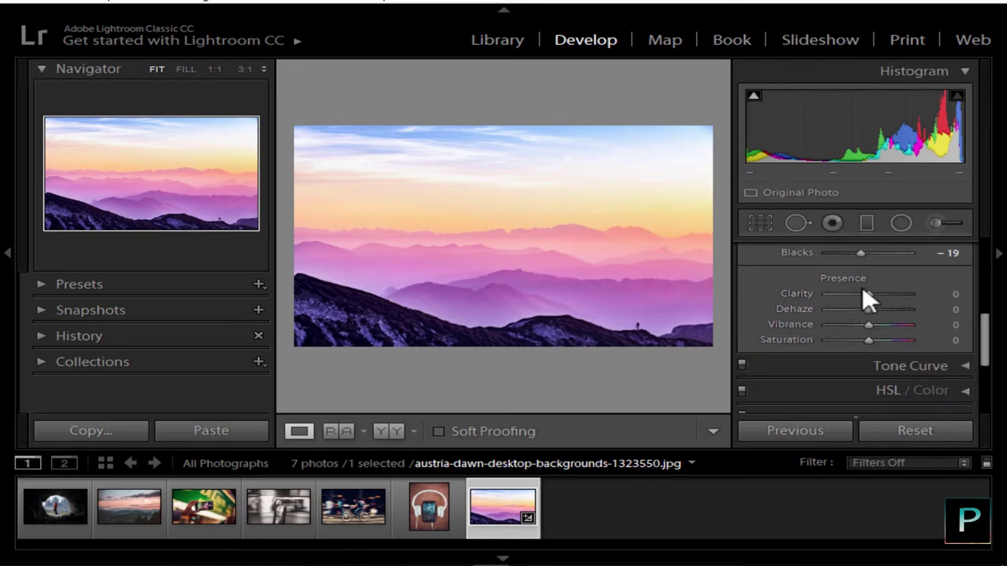
# - Set Clarity −10, Dehaze +12, Vibrance +45 and Saturation −14, then collapse the Basic panel
pyautogui.moveTo(860, 290); pyautogui.dragTo(868, 290)
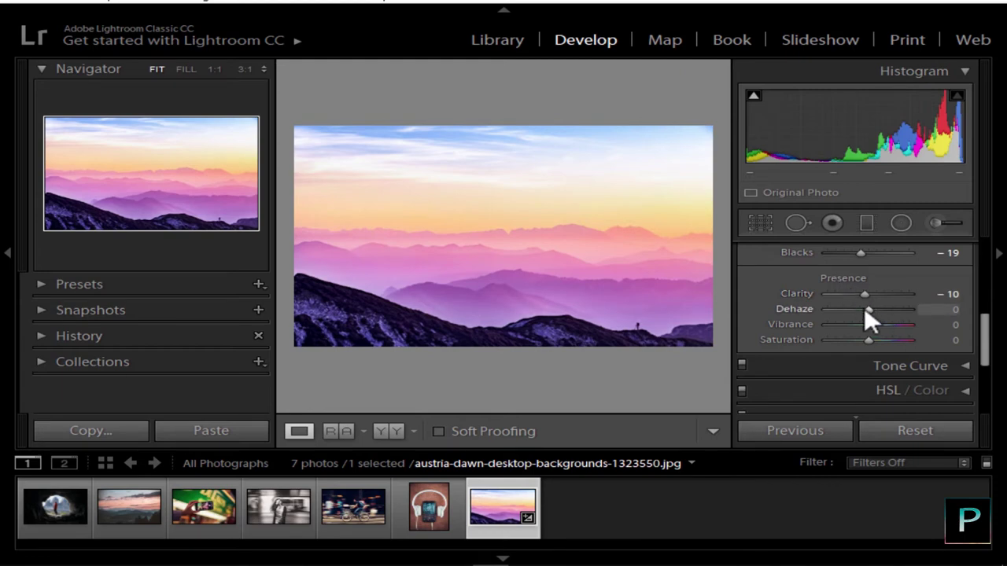
pyautogui.moveTo(875, 305); pyautogui.dragTo(886, 322)
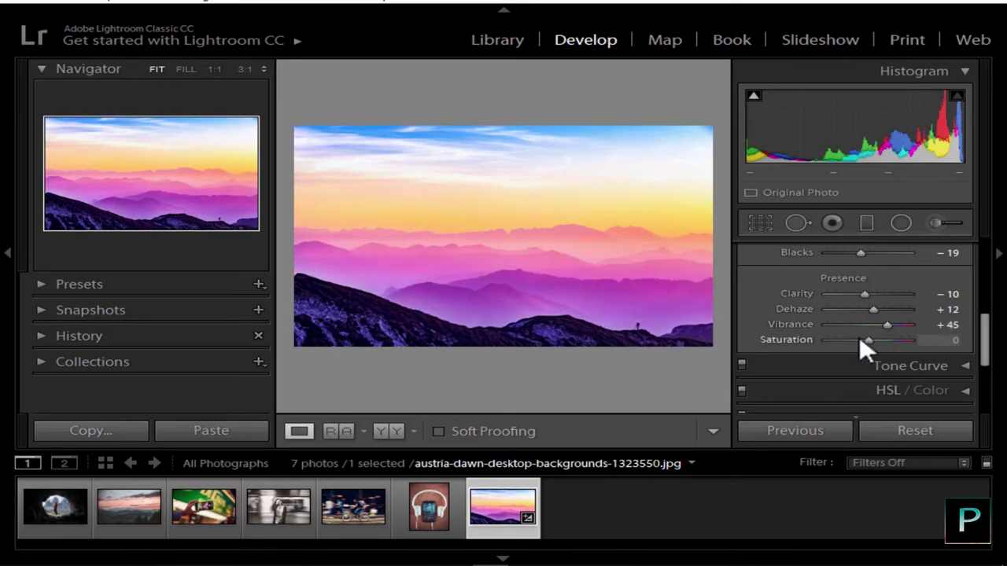
pyautogui.click(859, 341)
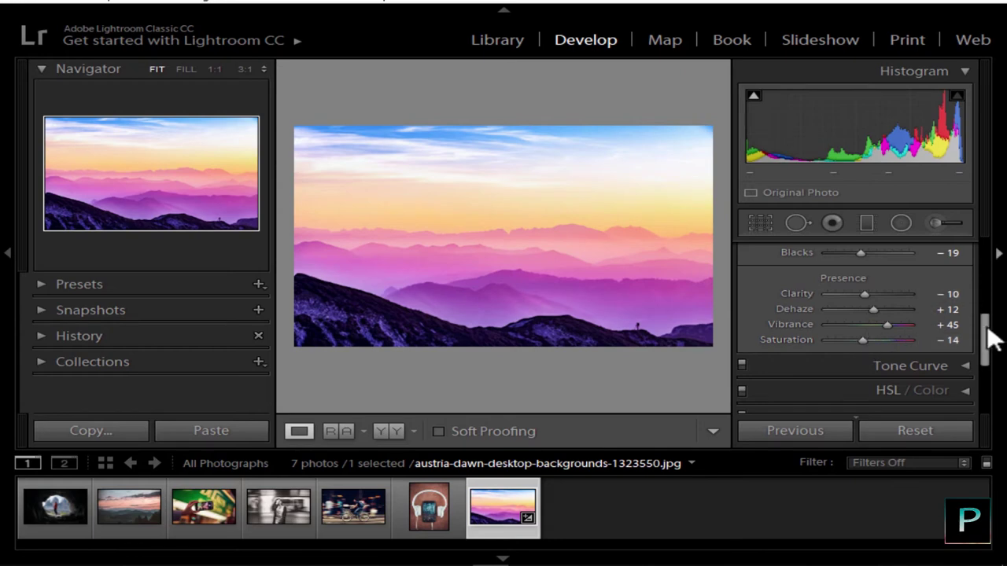
pyautogui.moveTo(990, 339); pyautogui.dragTo(984, 249)
pyautogui.click(928, 258)
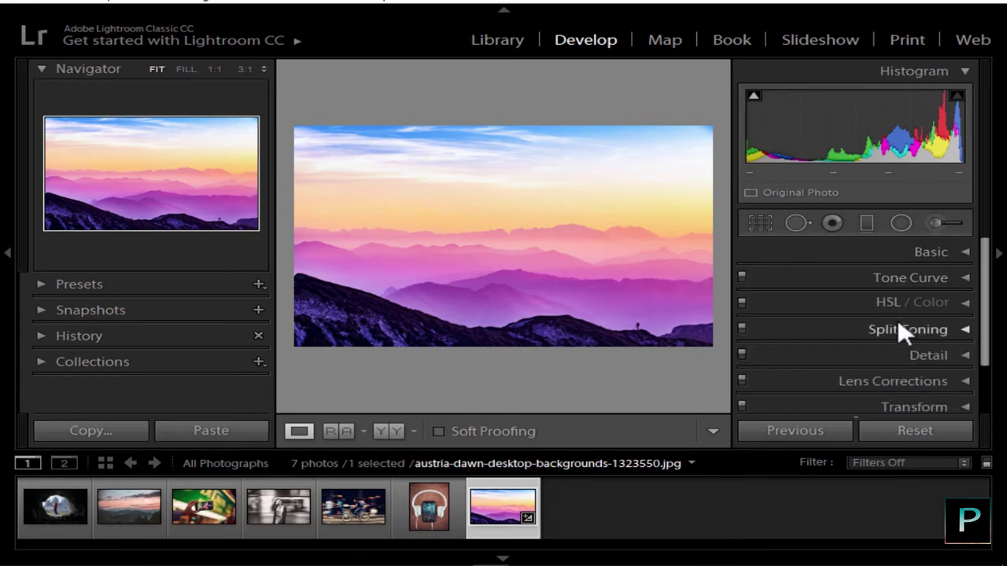
# - Expand the Tone Curve and bend it down in the shadows and up in the lights
pyautogui.scroll(-1, 984, 315)
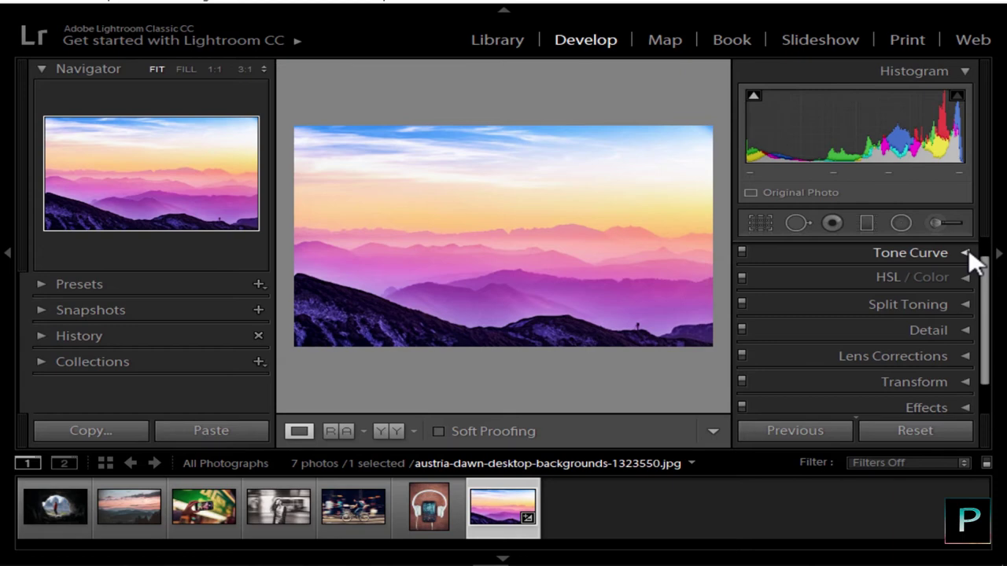
pyautogui.click(969, 248)
pyautogui.moveTo(984, 265); pyautogui.dragTo(971, 303)
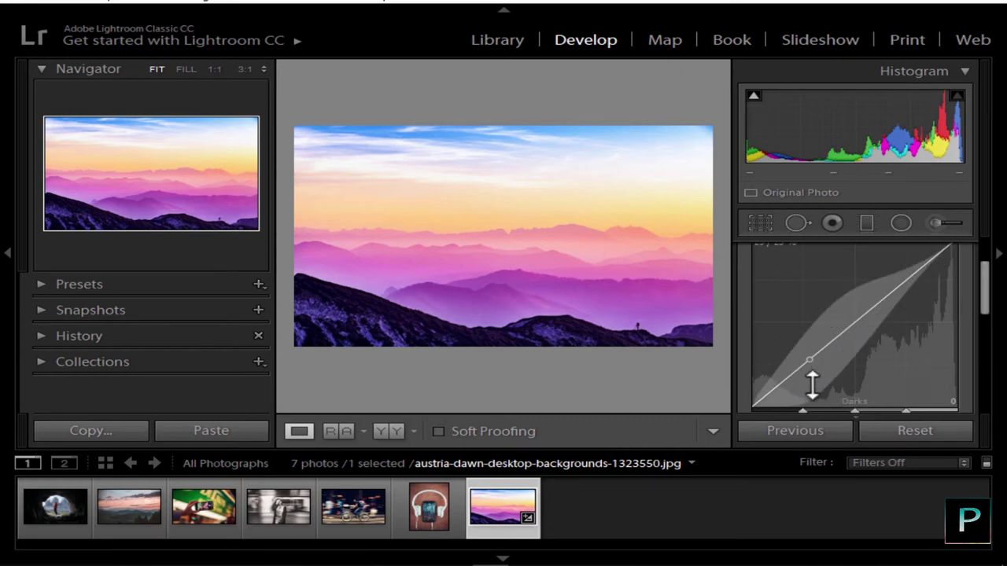
pyautogui.moveTo(795, 381); pyautogui.dragTo(796, 393)
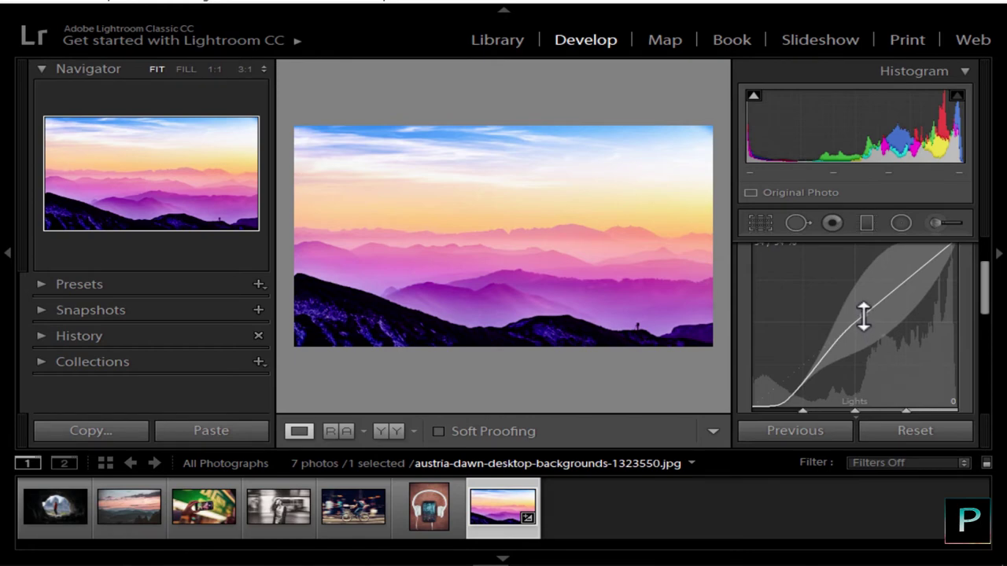
pyautogui.moveTo(864, 315); pyautogui.dragTo(864, 298)
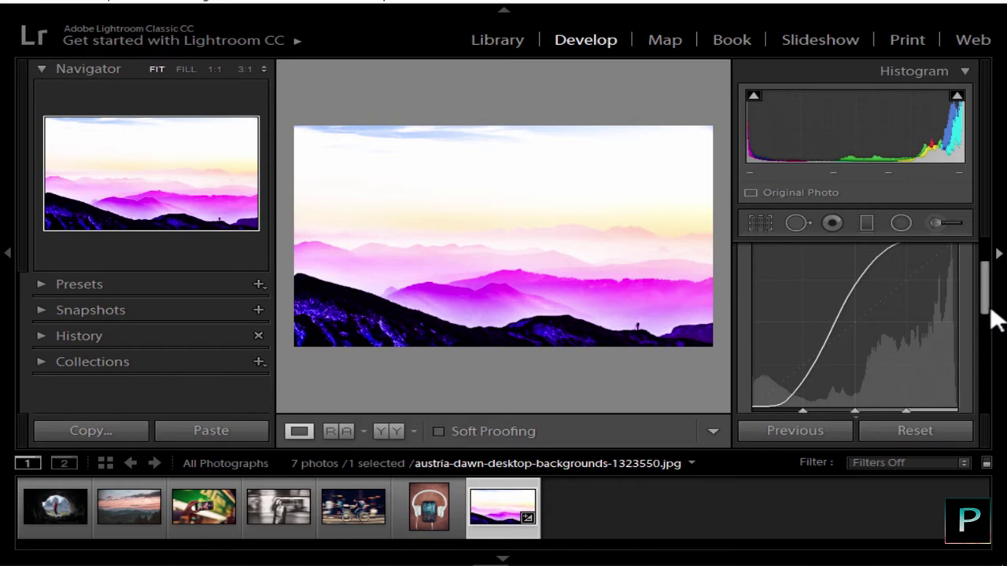
# - Undo both curve bends so the tone curve is linear again
pyautogui.moveTo(844, 285)
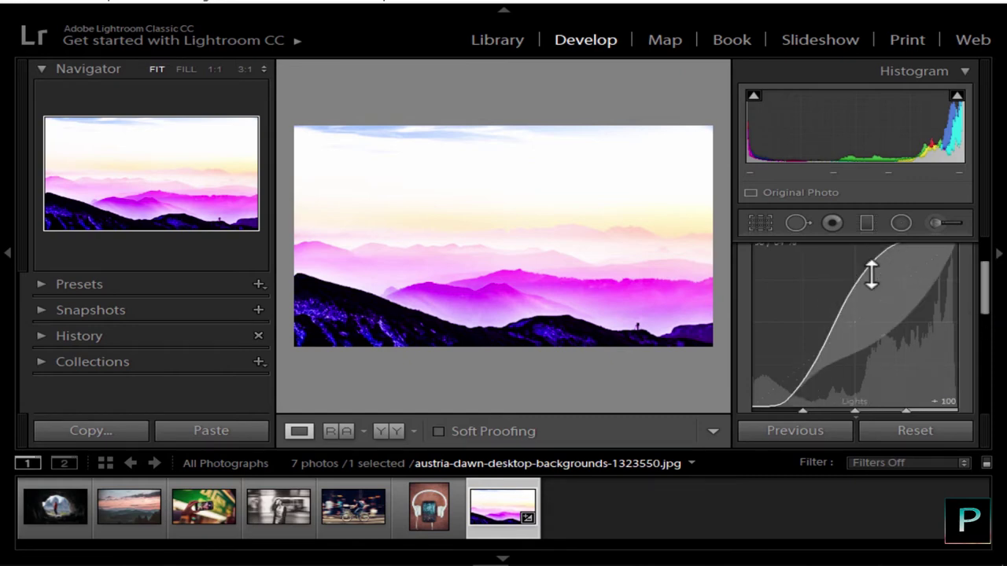
pyautogui.hotkey('ctrl', 'z')
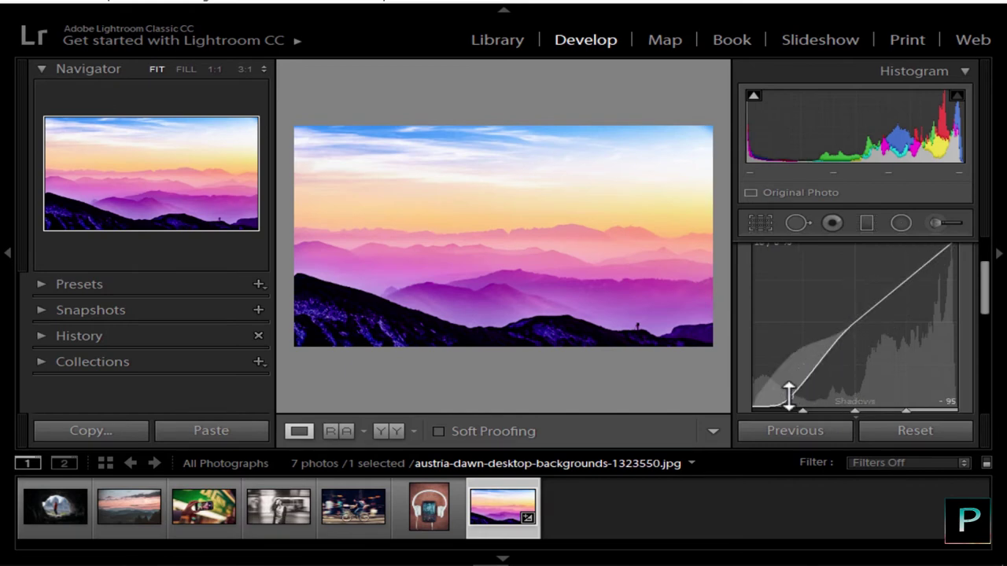
pyautogui.hotkey('ctrl', 'z')
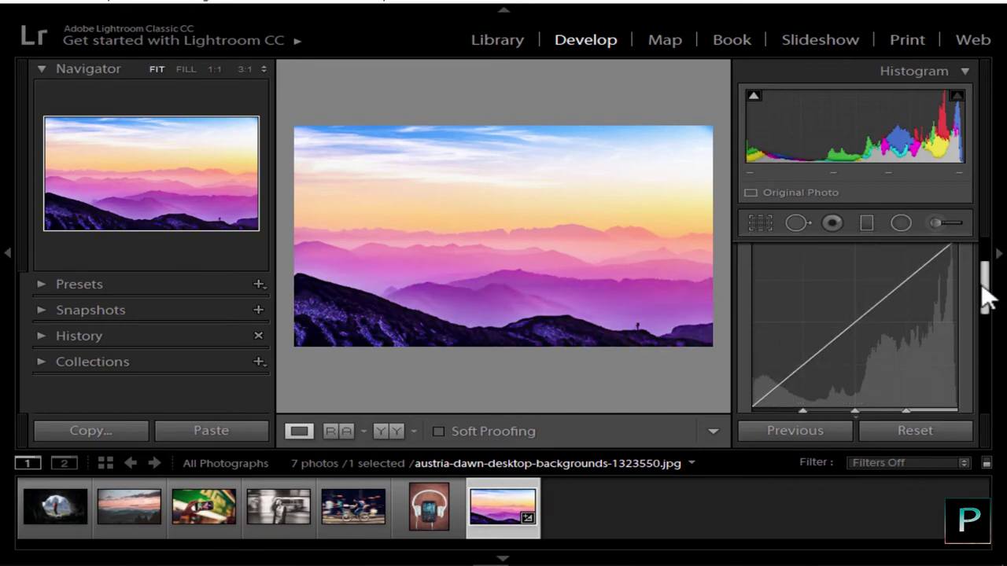
# - Shift the darks boundary and darken the tone curve's Shadows region to −77
pyautogui.scroll(-1, 987, 292)
pyautogui.moveTo(804, 375)
pyautogui.mouseDown()
pyautogui.moveTo(781, 366)
pyautogui.moveTo(804, 366)
pyautogui.mouseUp()
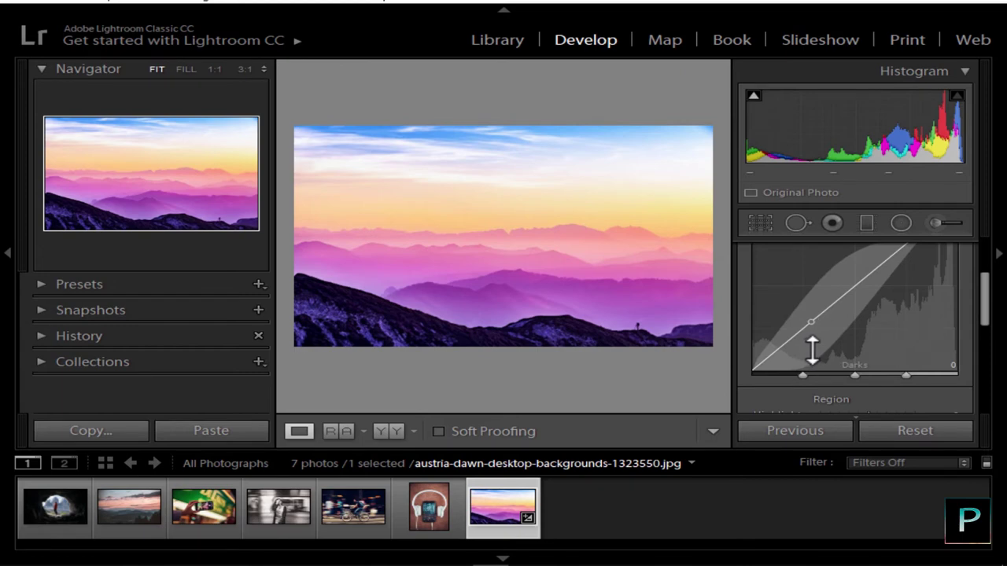
pyautogui.scroll(-3, 837, 319)
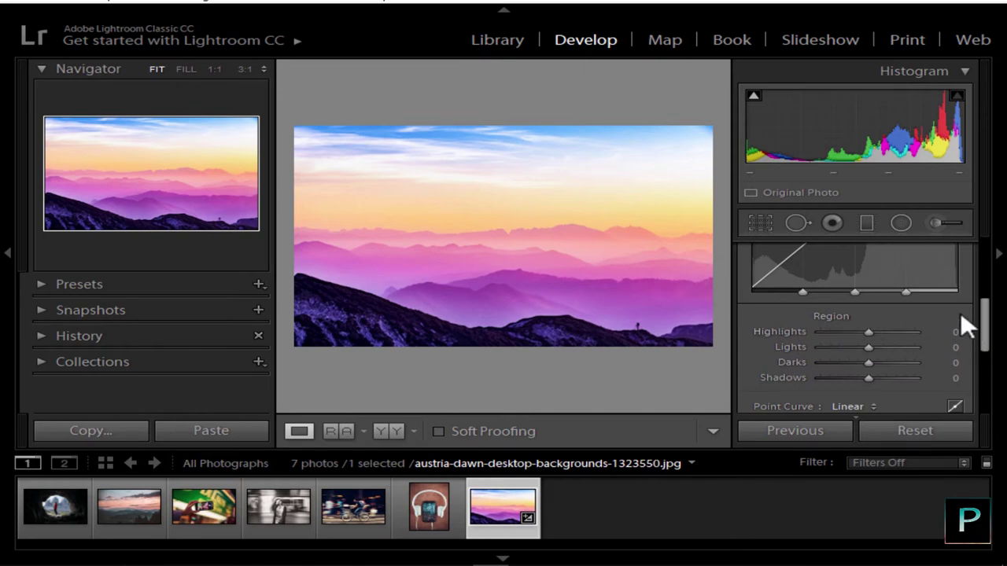
pyautogui.moveTo(983, 333)
pyautogui.mouseDown()
pyautogui.moveTo(983, 293)
pyautogui.moveTo(985, 316)
pyautogui.mouseUp()
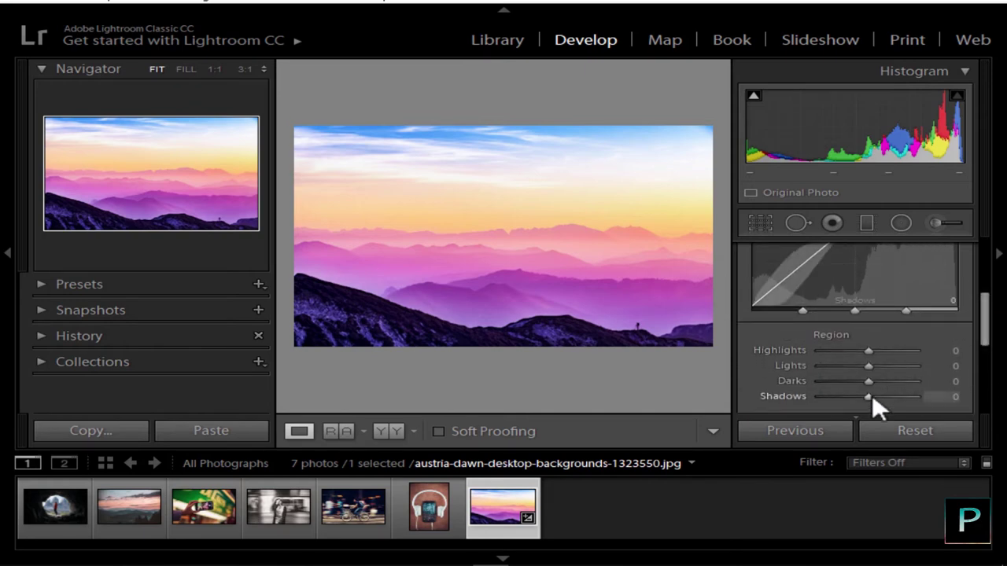
pyautogui.moveTo(872, 395); pyautogui.dragTo(841, 391)
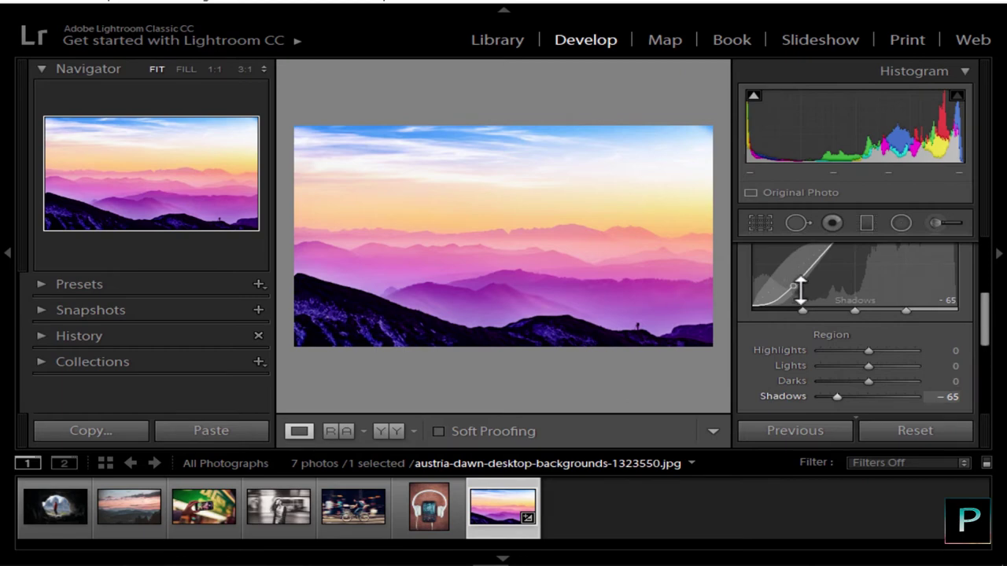
pyautogui.moveTo(831, 395); pyautogui.dragTo(828, 395)
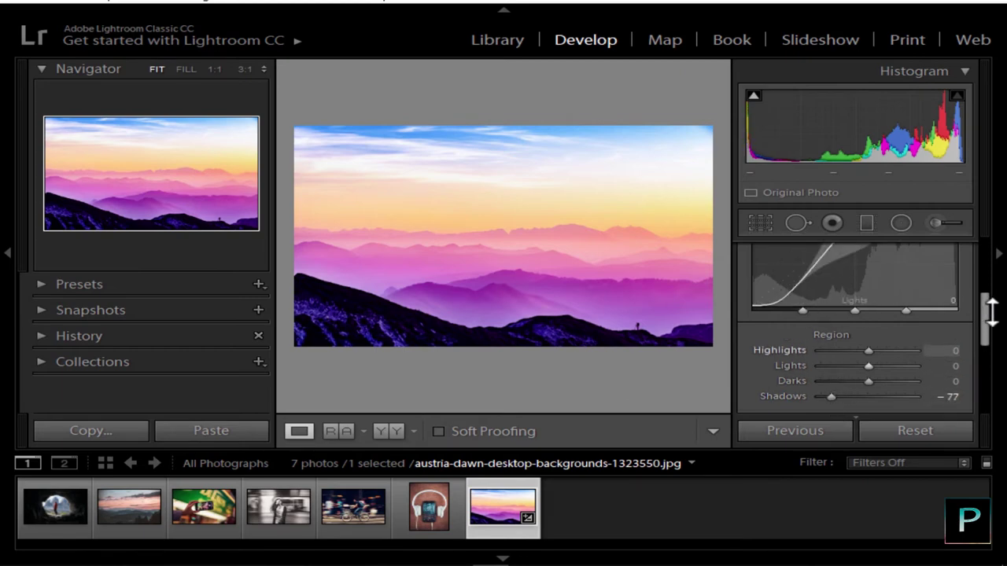
# - Drag the Darks region down to −22 and collapse the Tone Curve panel
pyautogui.moveTo(984, 317); pyautogui.dragTo(985, 289)
pyautogui.scroll(-3, 949, 326)
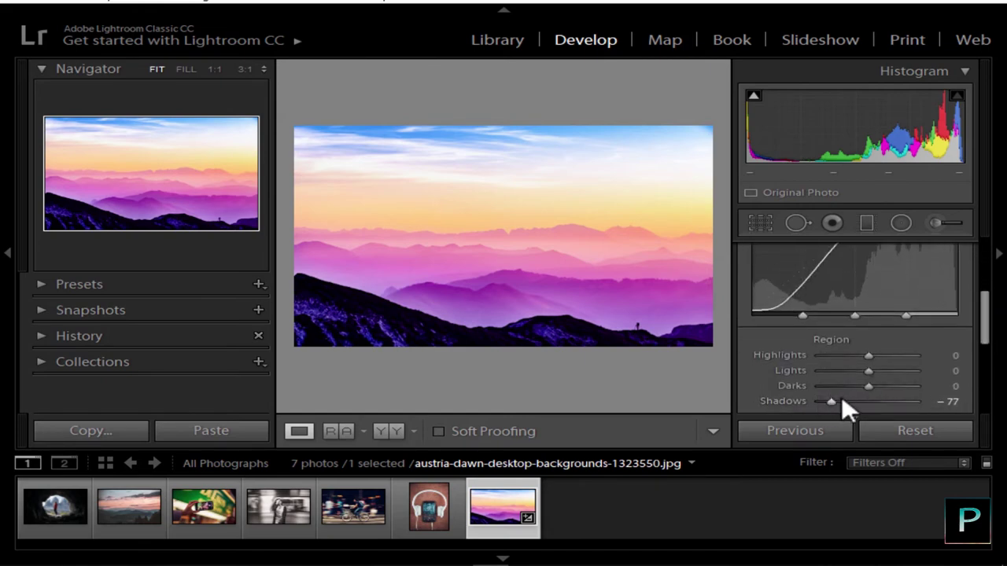
pyautogui.moveTo(988, 334); pyautogui.dragTo(983, 310)
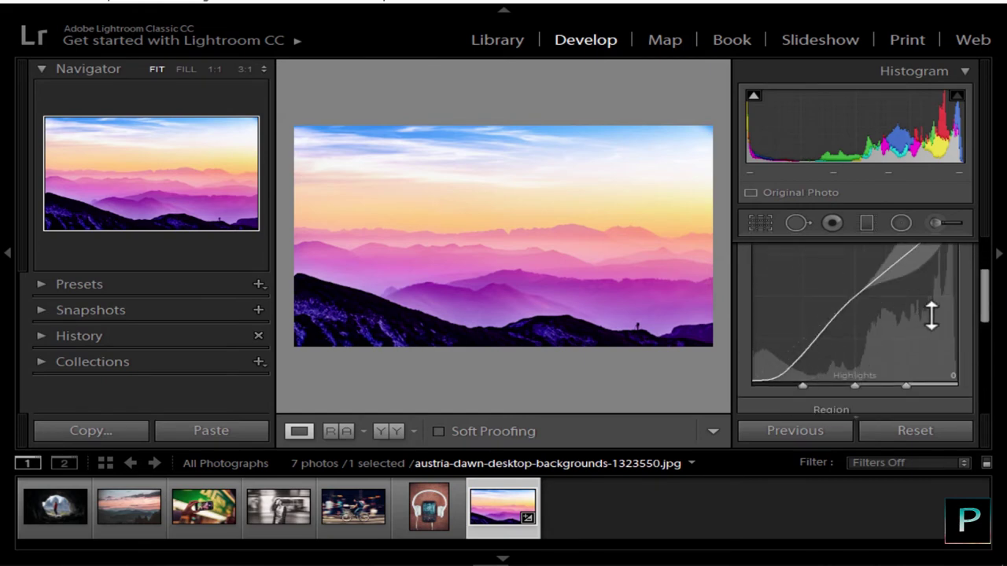
pyautogui.moveTo(985, 292); pyautogui.dragTo(987, 346)
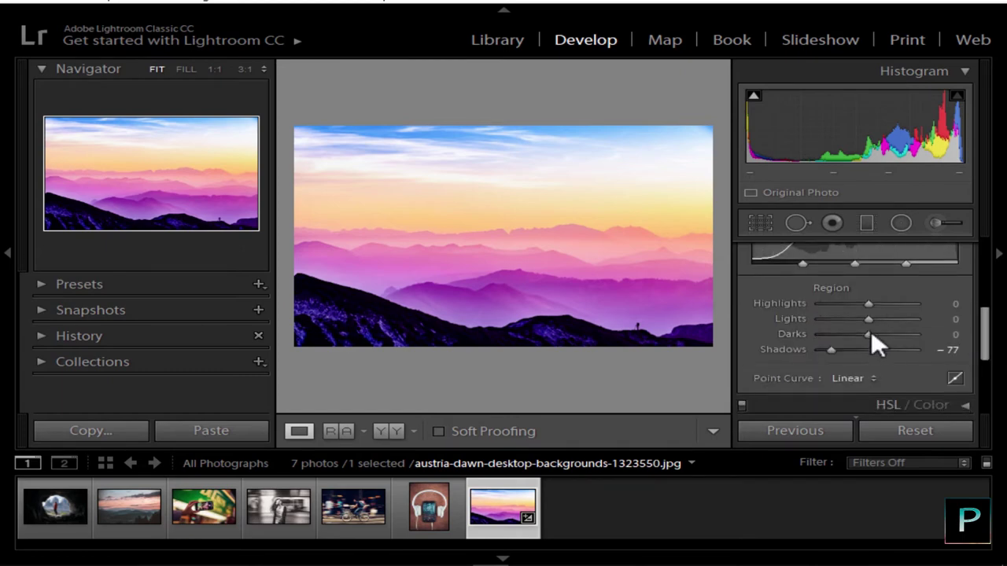
pyautogui.moveTo(870, 333); pyautogui.dragTo(864, 303)
pyautogui.scroll(5, 957, 276)
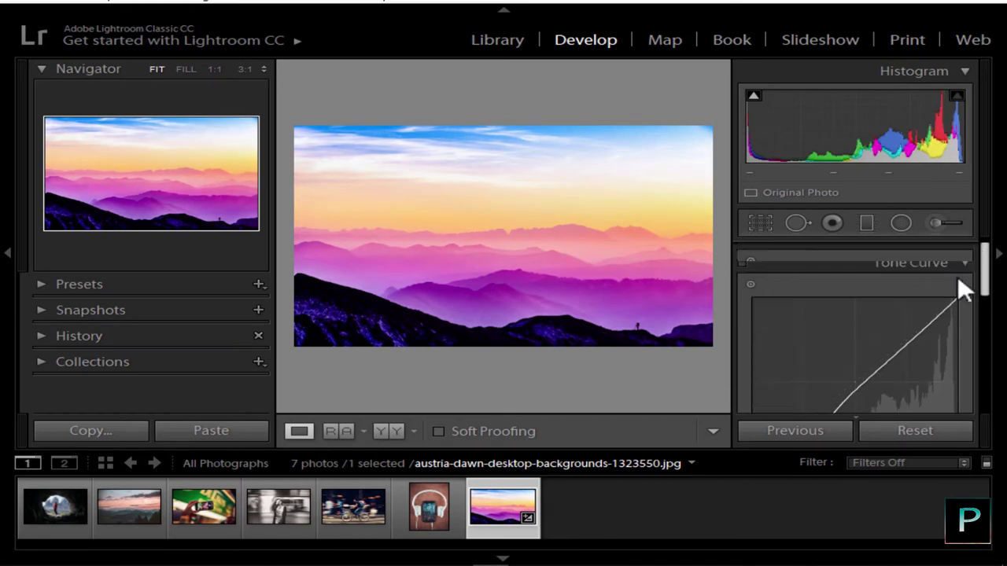
pyautogui.click(911, 277)
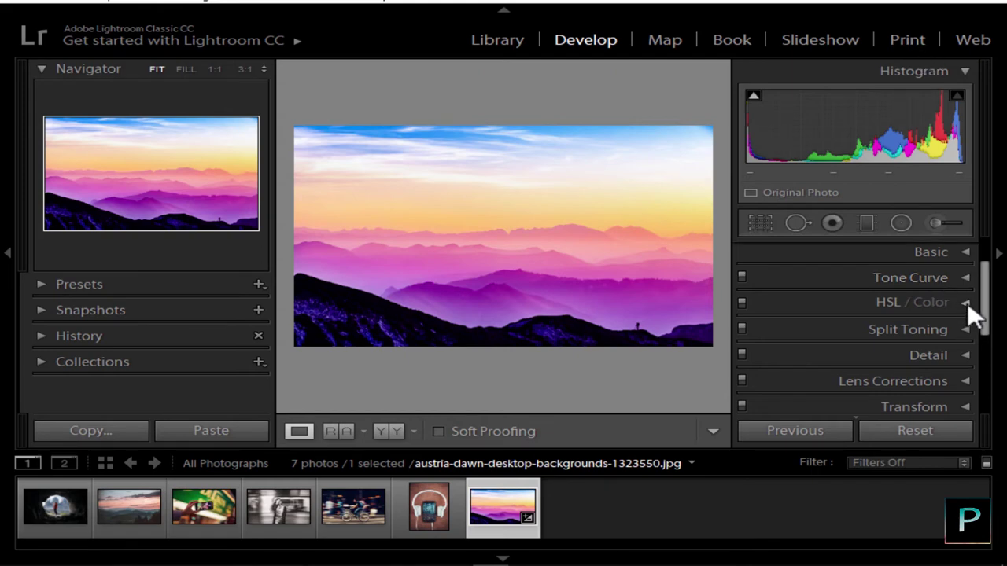
pyautogui.click(968, 302)
pyautogui.scroll(-1, 982, 307)
pyautogui.scroll(1, 983, 307)
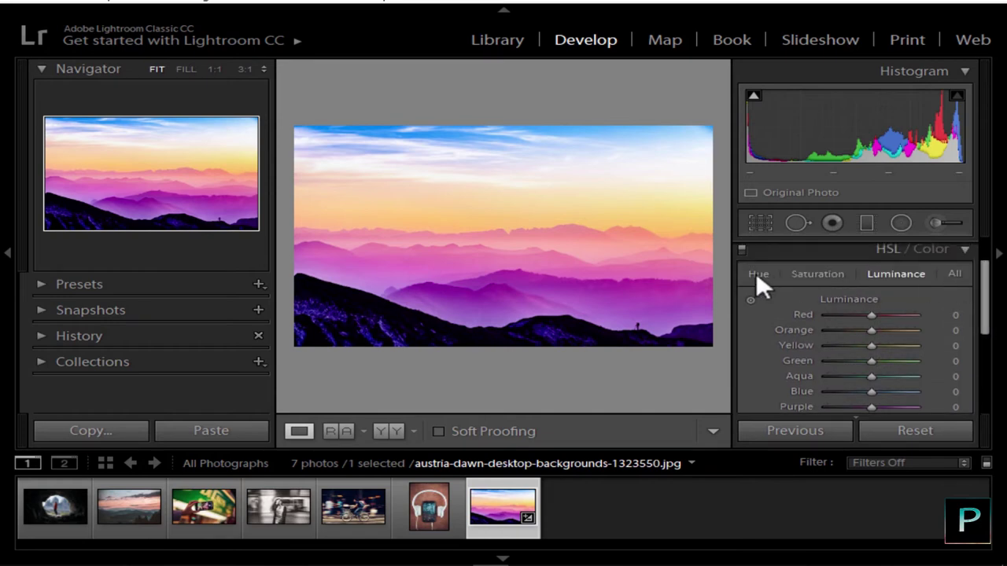
pyautogui.click(815, 274)
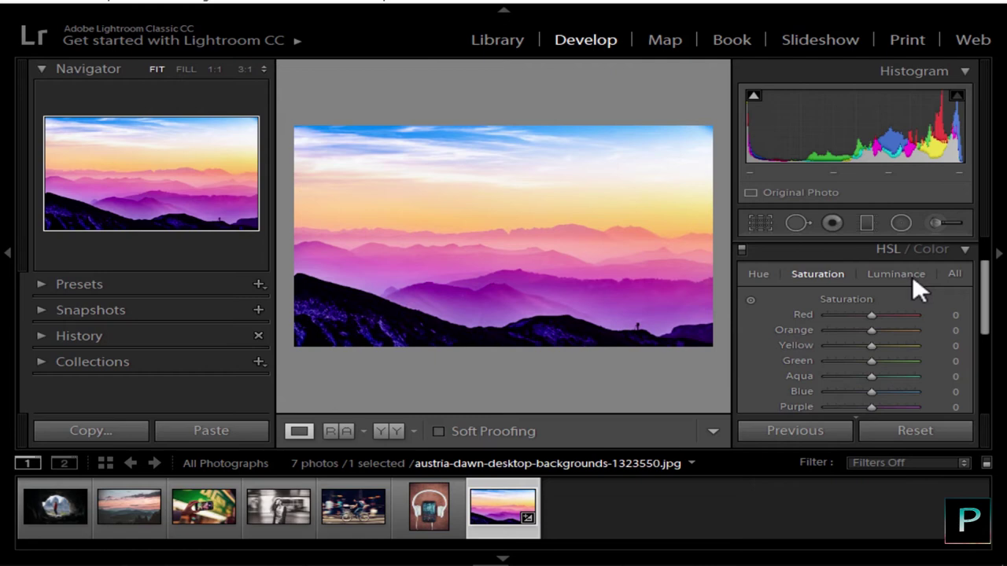
pyautogui.click(770, 271)
pyautogui.click(818, 274)
pyautogui.click(902, 274)
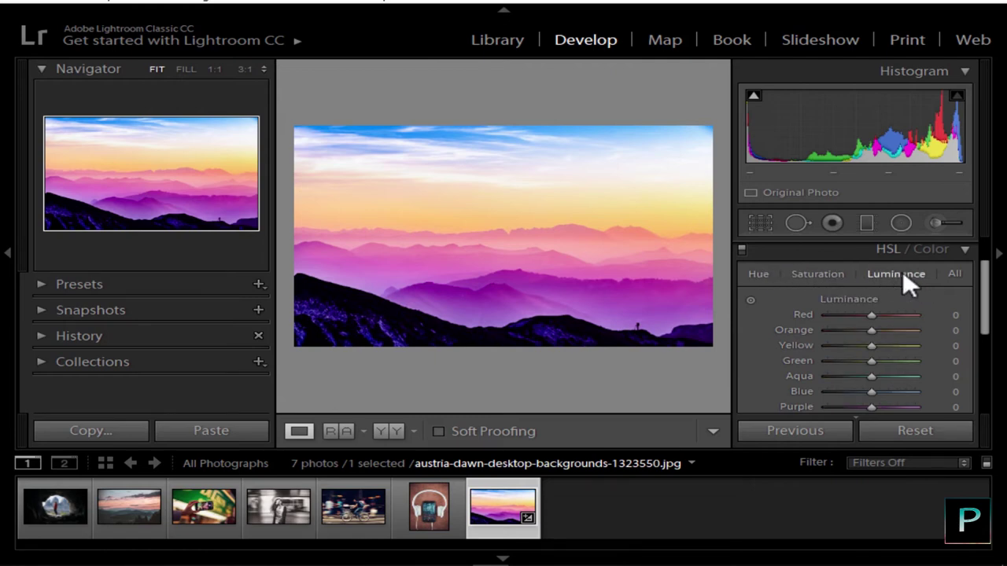
pyautogui.click(962, 273)
pyautogui.moveTo(985, 277); pyautogui.dragTo(974, 256)
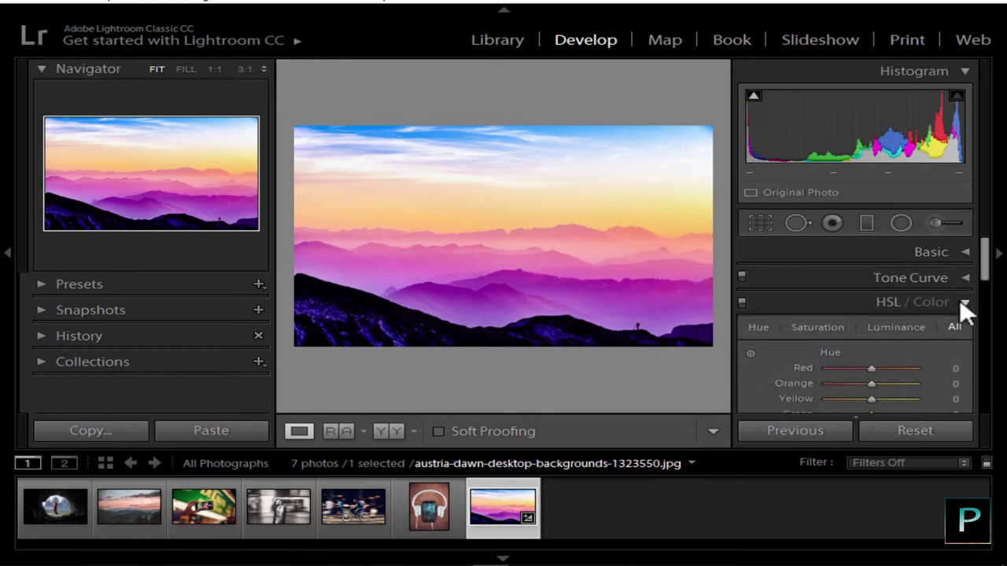
pyautogui.click(759, 326)
pyautogui.moveTo(985, 267); pyautogui.dragTo(979, 299)
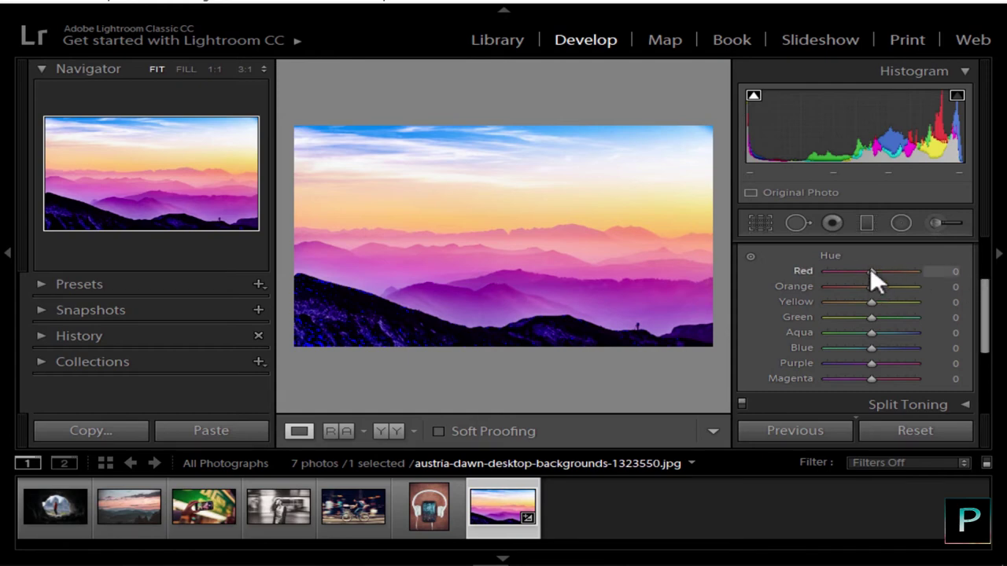
pyautogui.scroll(3, 957, 276)
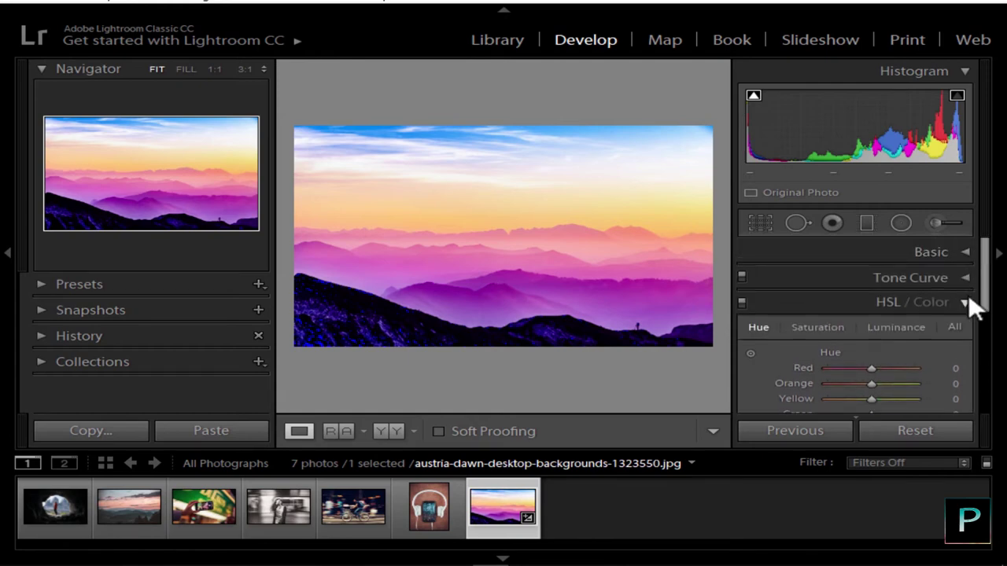
pyautogui.click(962, 301)
pyautogui.click(742, 276)
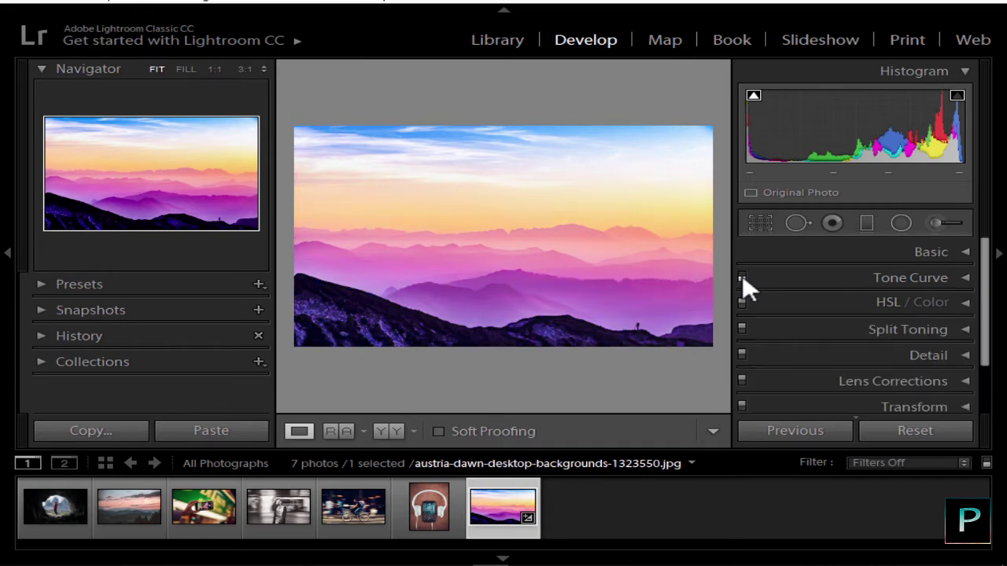
pyautogui.click(741, 303)
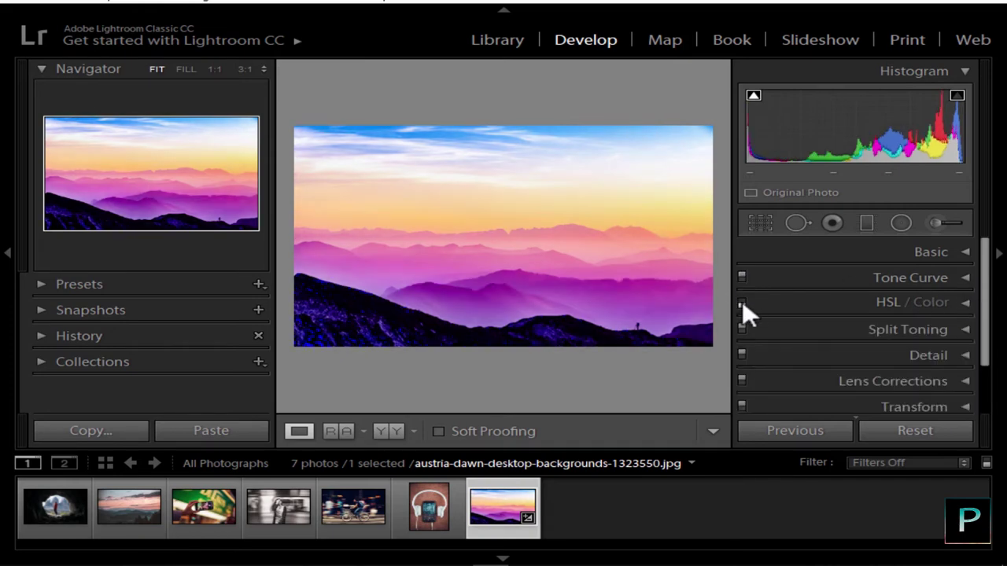
# - Expand and collapse the Split Toning panel
pyautogui.click(745, 322)
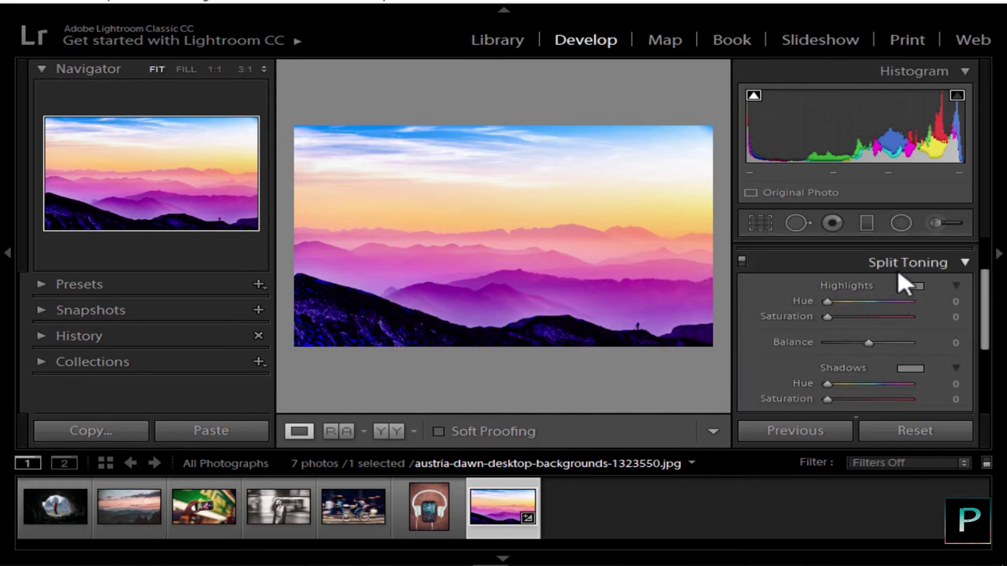
pyautogui.click(898, 269)
pyautogui.scroll(1, 983, 315)
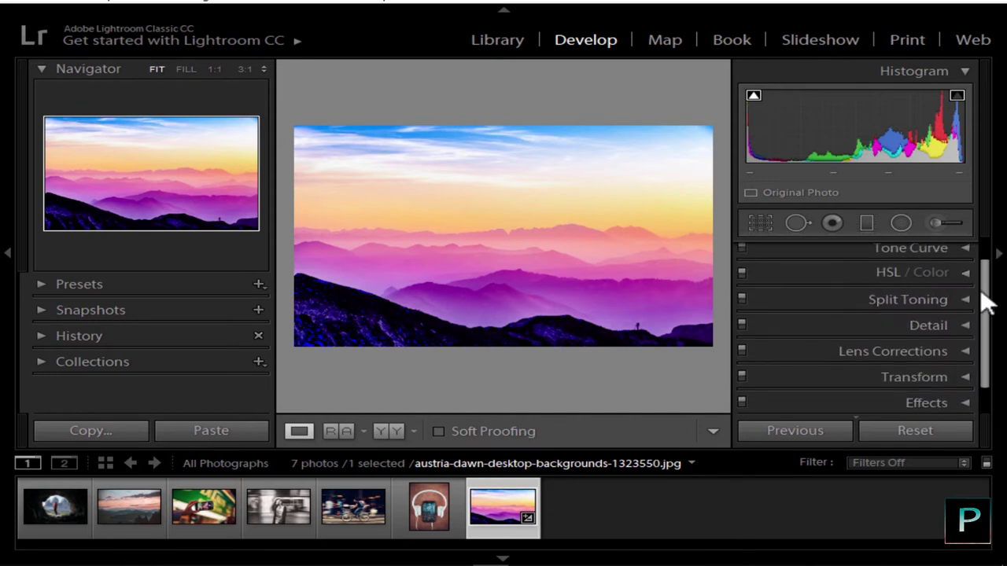
pyautogui.scroll(1, 985, 287)
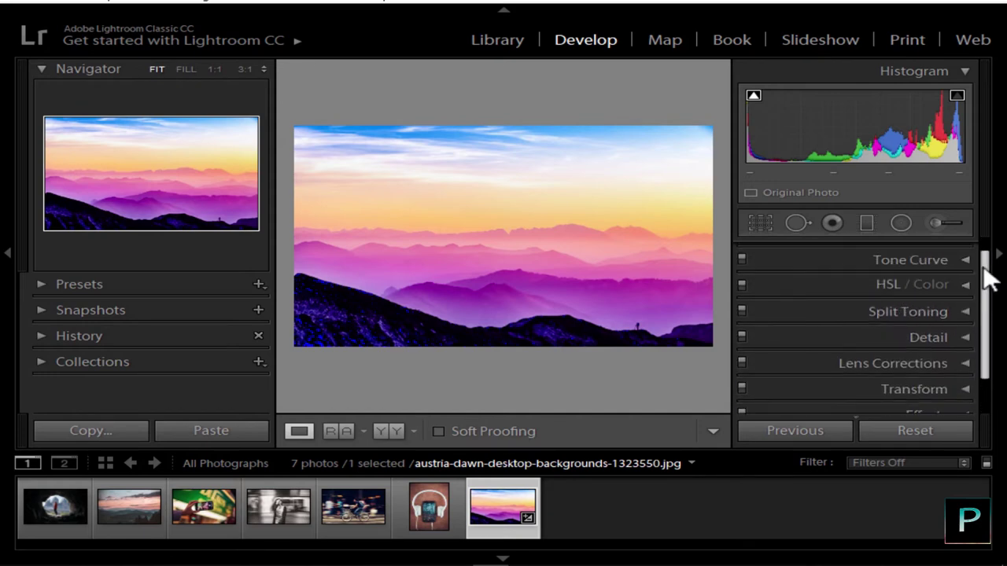
# - Toggle the tone curve off and on to compare, then reset all develop adjustments
pyautogui.click(742, 276)
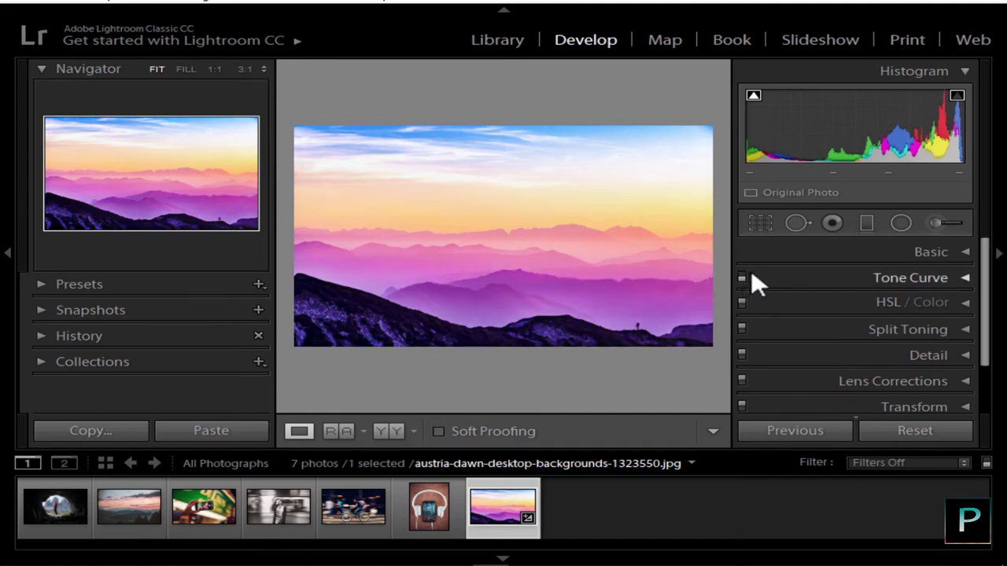
pyautogui.click(744, 277)
pyautogui.click(745, 275)
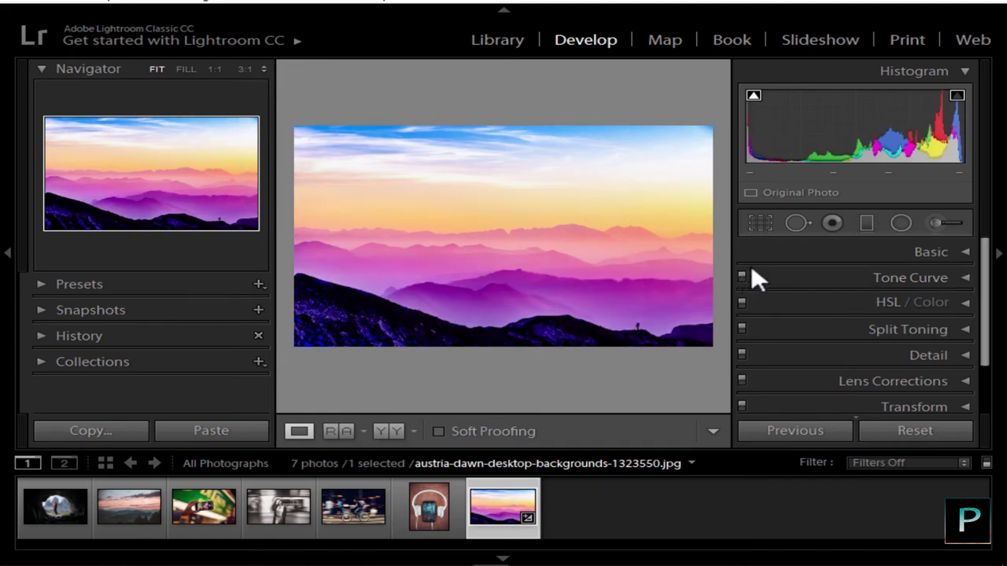
pyautogui.click(917, 430)
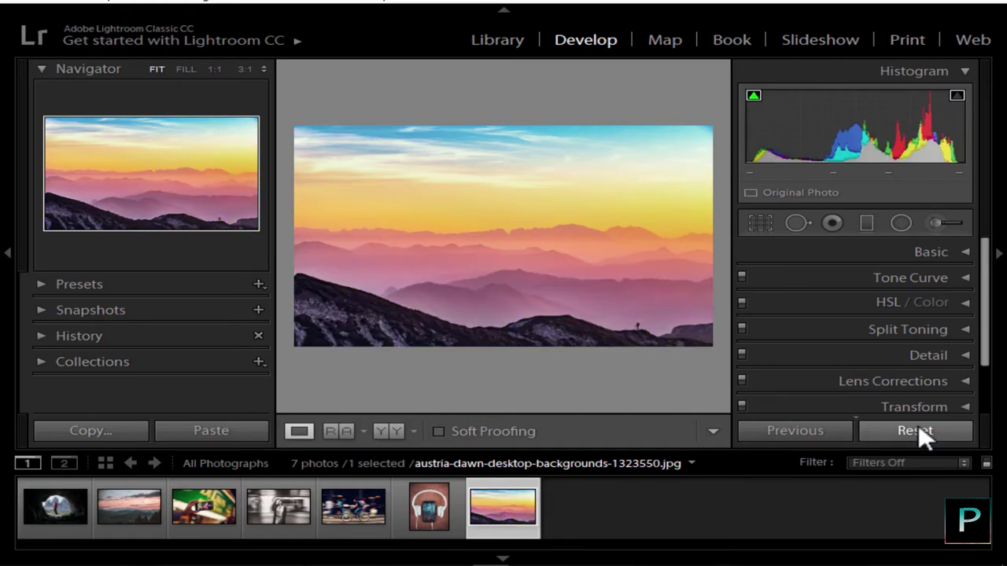
# - Expand HSL and swing the Red hue to both extremes, then reset it to 0
pyautogui.click(845, 299)
pyautogui.scroll(-1, 989, 288)
pyautogui.scroll(-1, 984, 303)
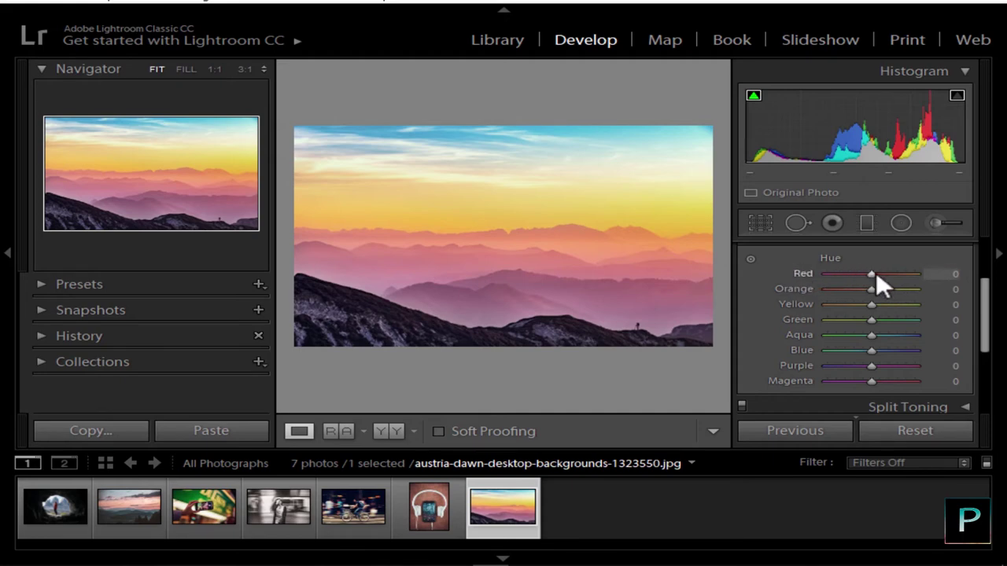
pyautogui.moveTo(874, 272); pyautogui.dragTo(801, 273)
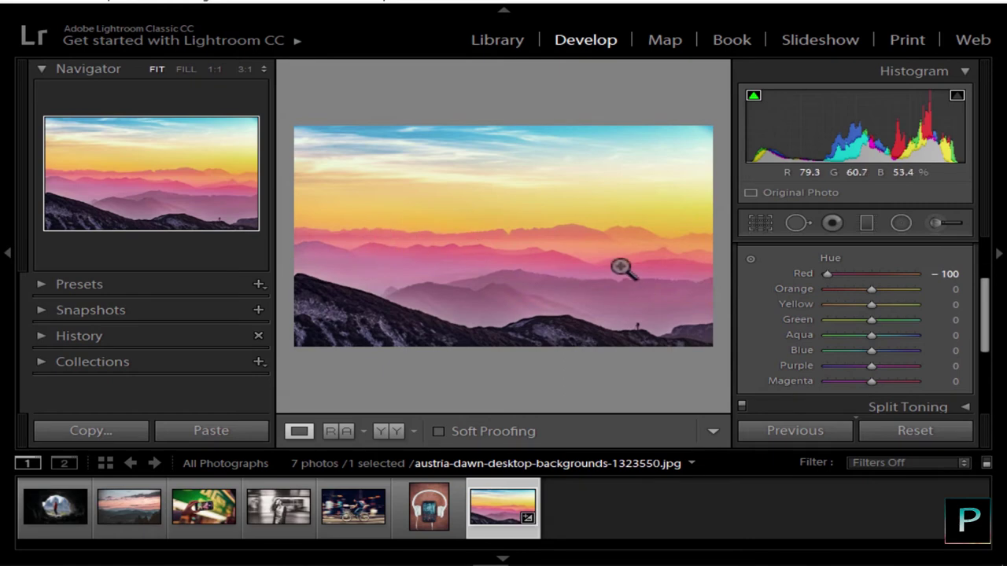
pyautogui.moveTo(890, 274); pyautogui.dragTo(800, 271)
pyautogui.doubleClick(823, 273)
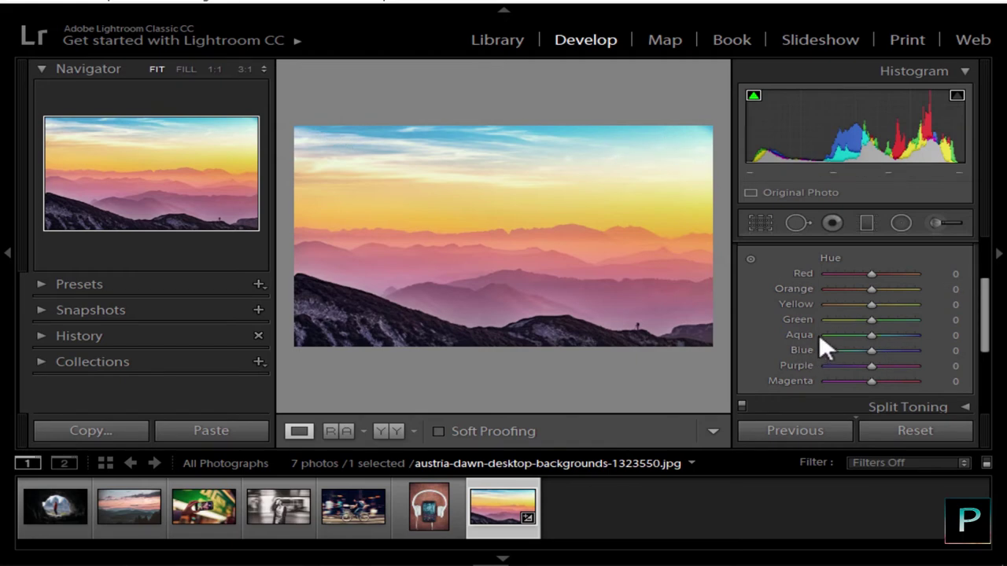
# - Shift the Blue hue toward cyan and Green hue to −100, resetting each to 0
pyautogui.moveTo(871, 350); pyautogui.dragTo(811, 344)
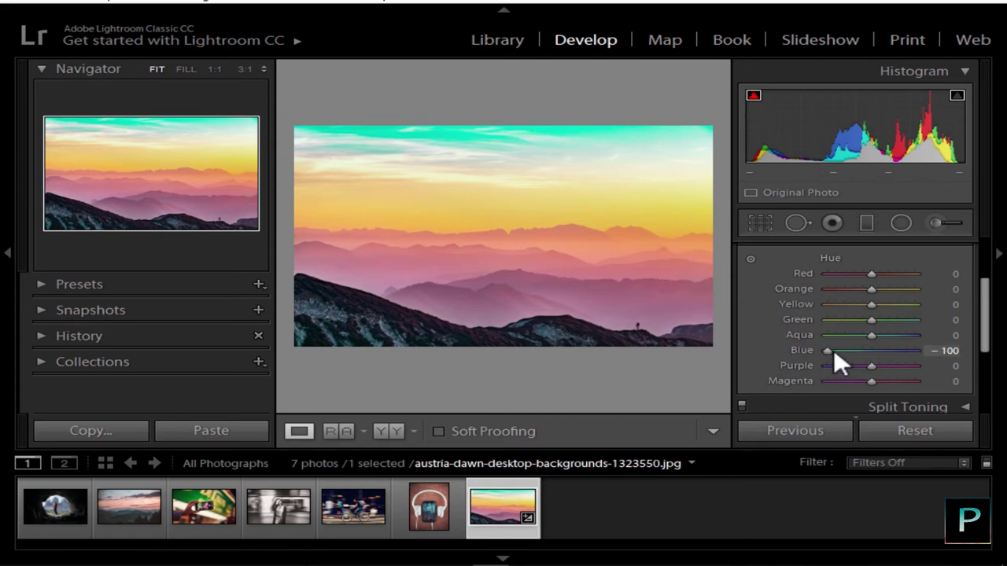
pyautogui.doubleClick(828, 349)
pyautogui.moveTo(871, 320); pyautogui.dragTo(824, 302)
pyautogui.doubleClick(826, 318)
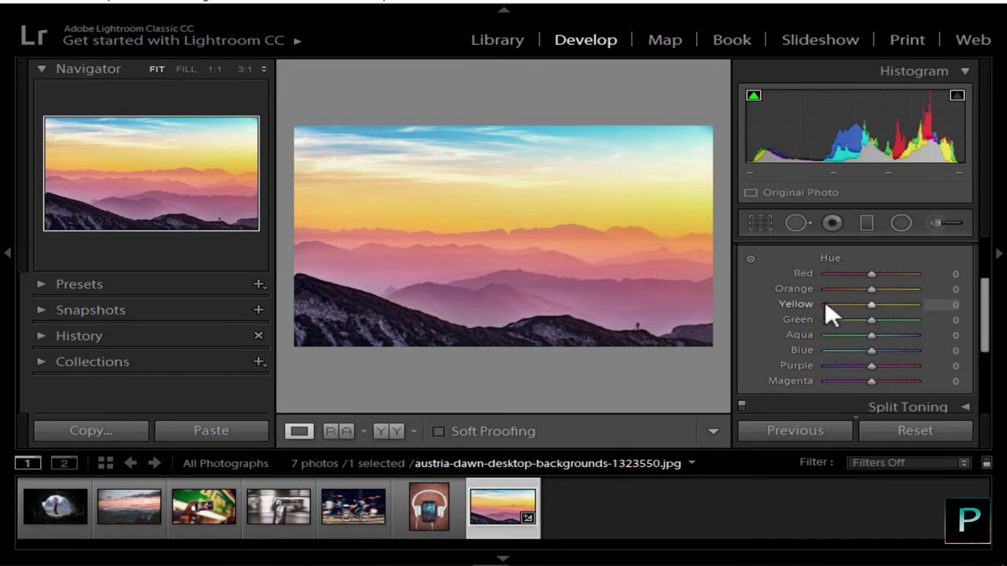
# - Try Yellow at +100 and a small Blue hue nudge, reset both, and show HSL Saturation
pyautogui.moveTo(889, 301); pyautogui.dragTo(925, 304)
pyautogui.doubleClick(868, 298)
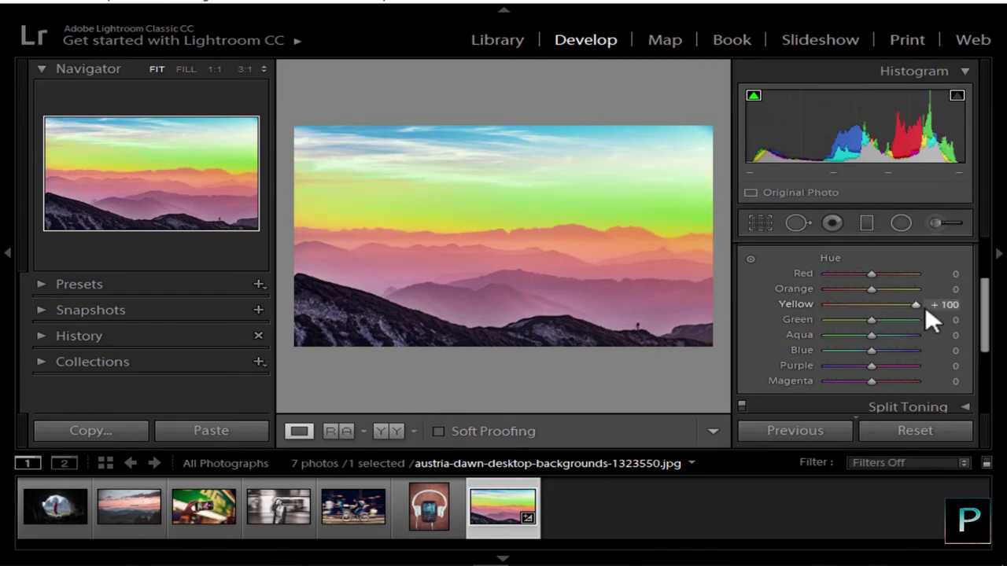
pyautogui.doubleClick(918, 305)
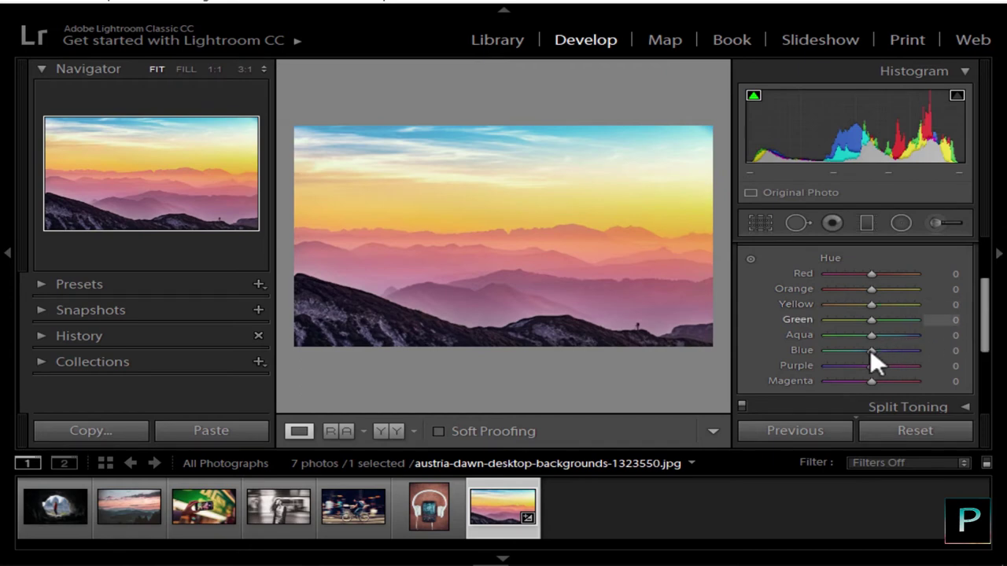
pyautogui.moveTo(871, 350); pyautogui.dragTo(825, 351)
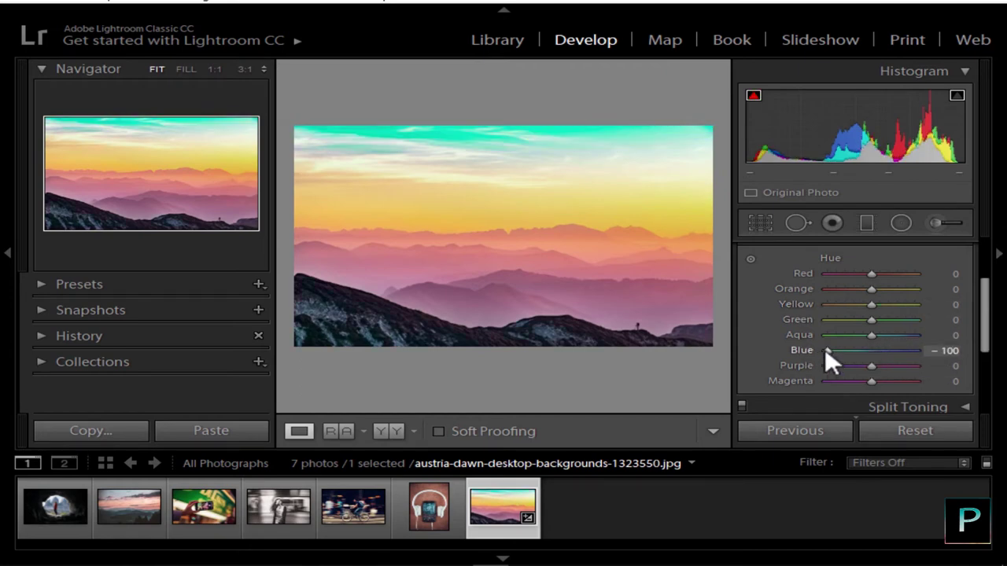
pyautogui.doubleClick(923, 351)
pyautogui.moveTo(986, 315)
pyautogui.mouseDown()
pyautogui.moveTo(986, 292)
pyautogui.moveTo(985, 307)
pyautogui.mouseUp()
pyautogui.click(815, 287)
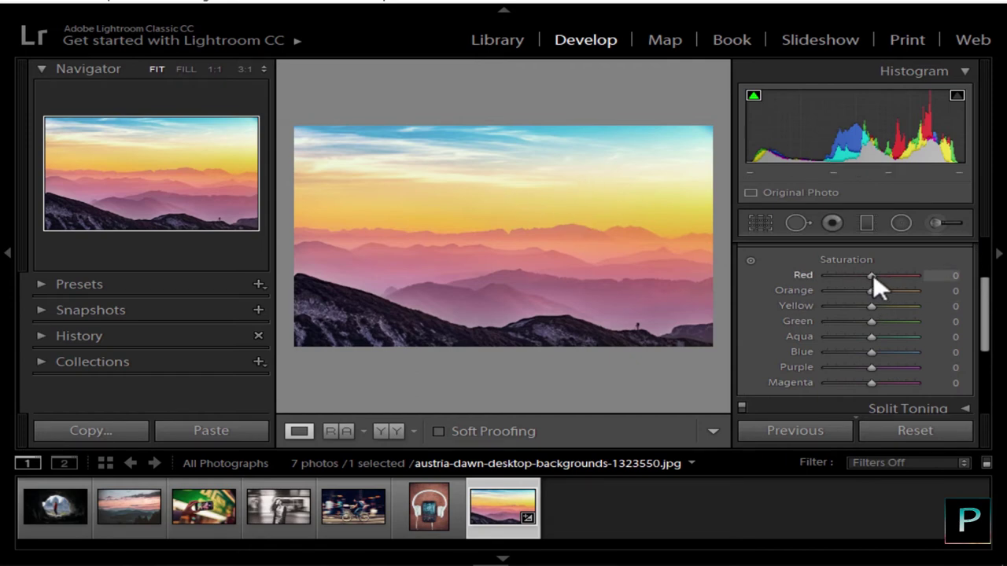
# - Boost and drain Red and Blue saturation, compare before/after, then reset both to 0
pyautogui.moveTo(873, 274); pyautogui.dragTo(974, 288)
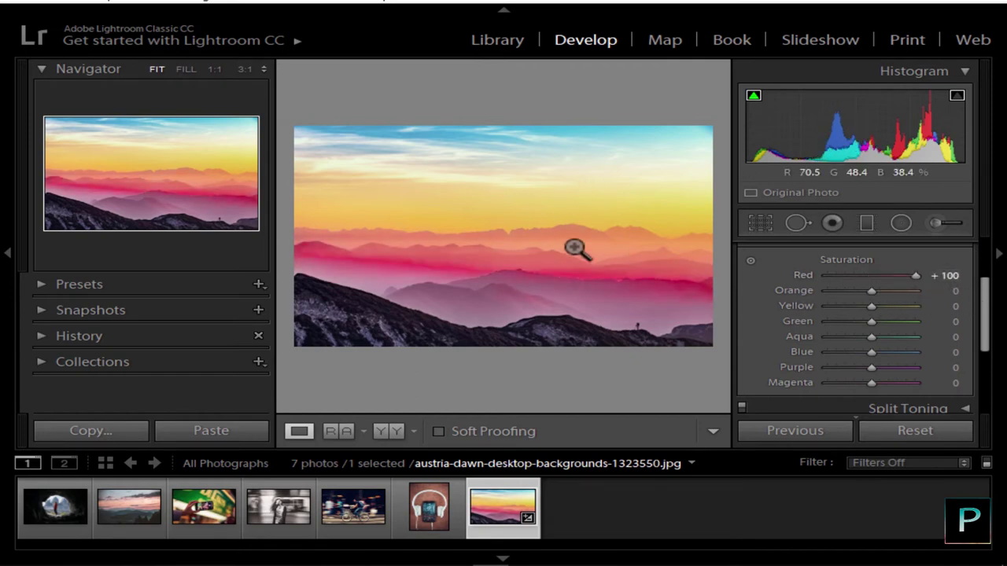
pyautogui.moveTo(916, 276); pyautogui.dragTo(809, 288)
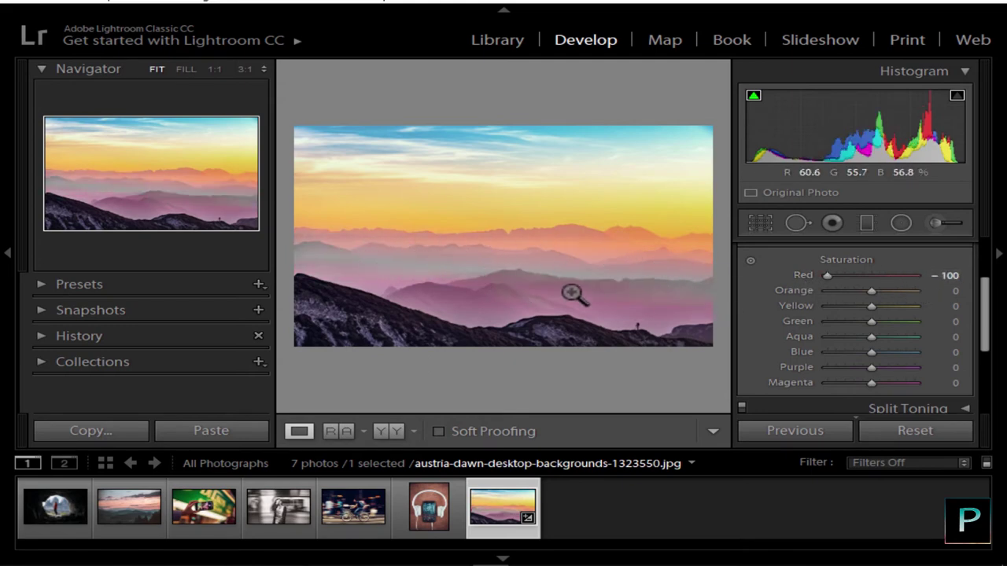
pyautogui.doubleClick(825, 272)
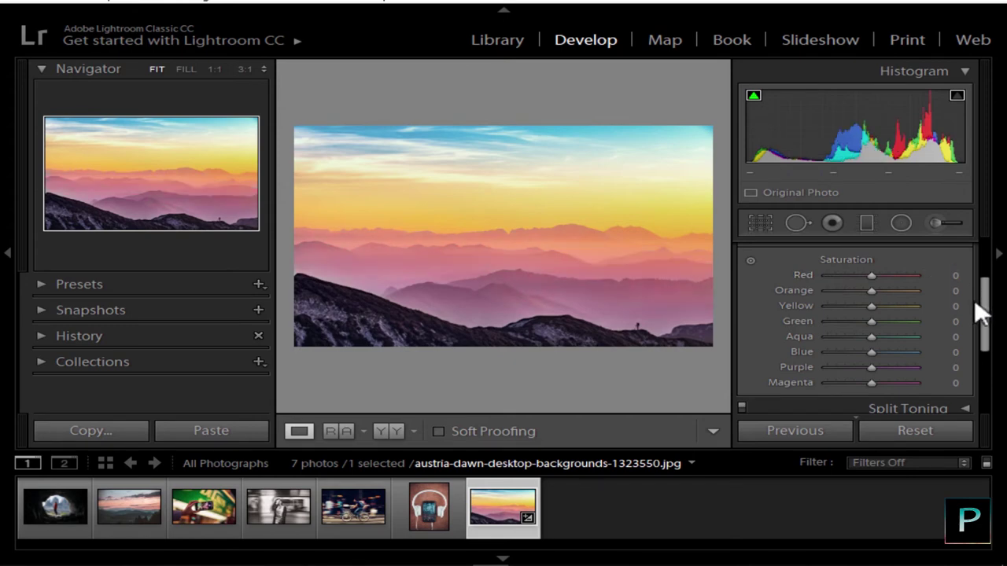
pyautogui.scroll(-1, 983, 314)
pyautogui.moveTo(872, 330); pyautogui.dragTo(969, 354)
pyautogui.press('\\')
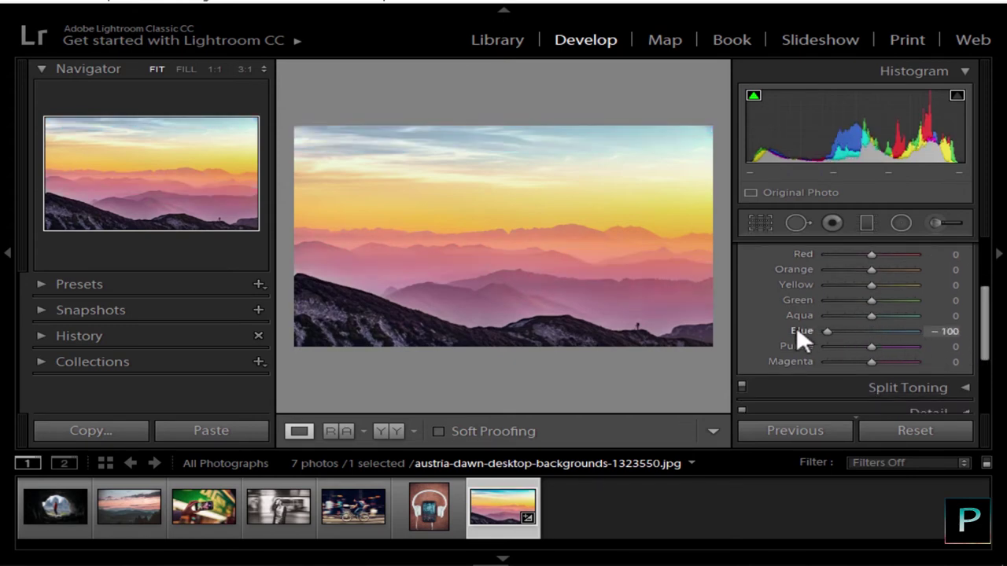
pyautogui.press('\\')
pyautogui.press('\\')
pyautogui.press('\\')
pyautogui.doubleClick(915, 331)
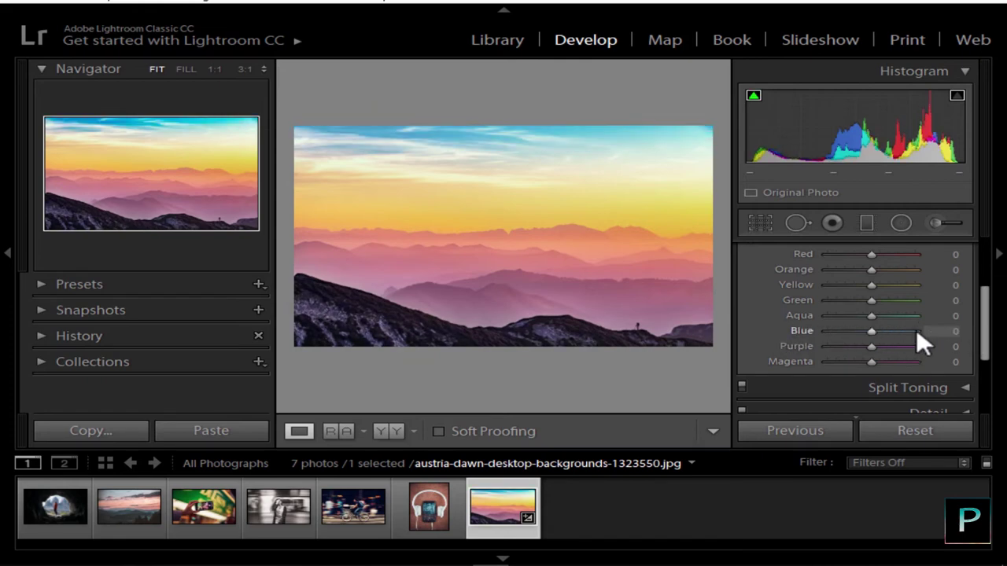
# - Try desaturating reds and blues, reset Aqua saturation, and bring up the Luminance sliders
pyautogui.scroll(3, 982, 330)
pyautogui.moveTo(878, 303); pyautogui.dragTo(834, 305)
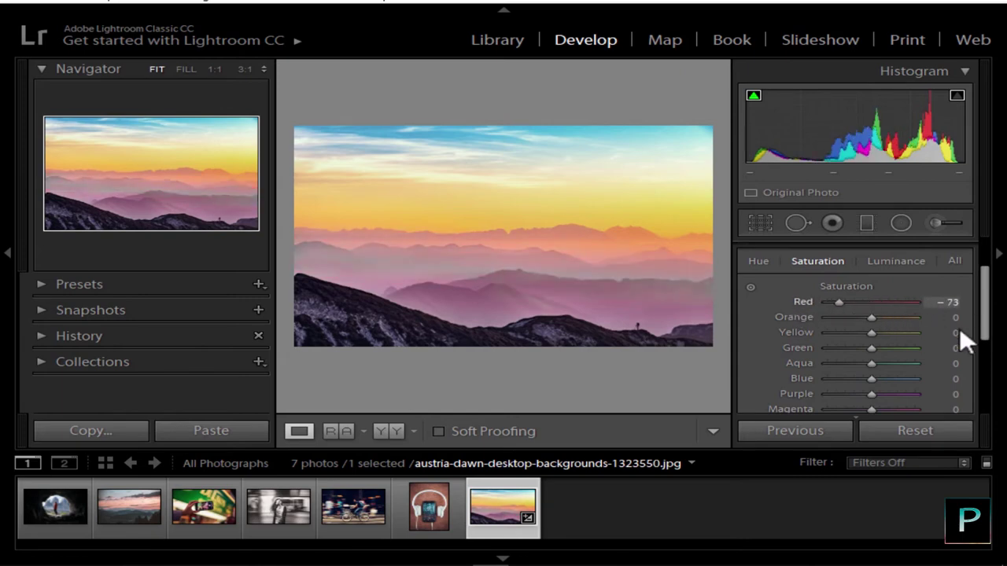
pyautogui.hotkey('ctrl', 'z')
pyautogui.moveTo(836, 380); pyautogui.dragTo(955, 356)
pyautogui.doubleClick(850, 371)
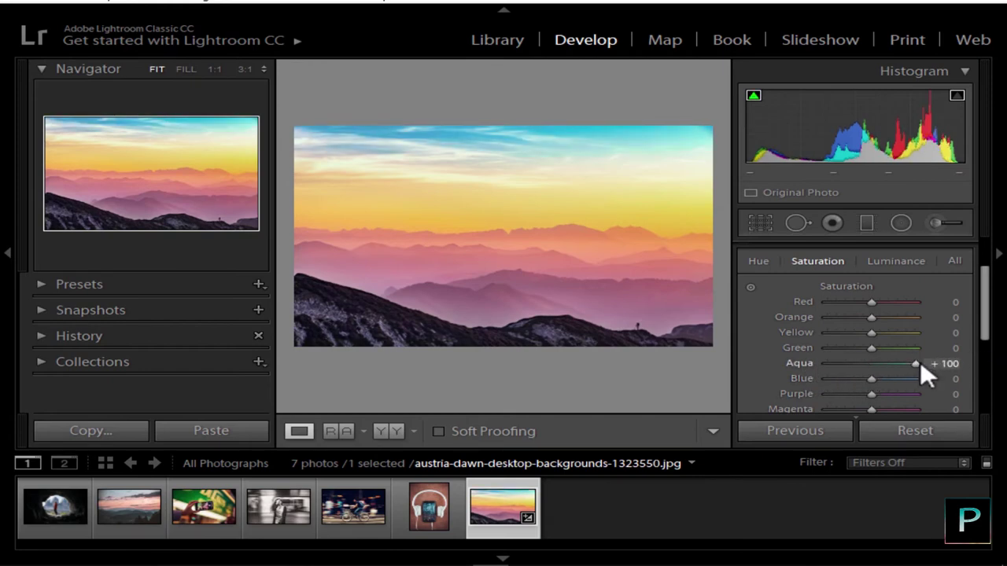
pyautogui.doubleClick(918, 361)
pyautogui.click(902, 263)
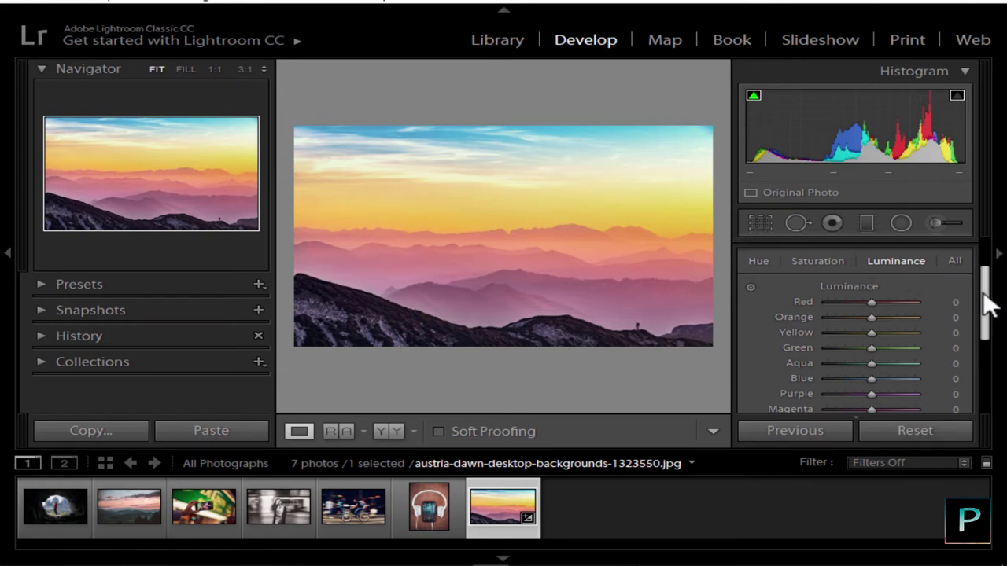
pyautogui.scroll(-2, 984, 311)
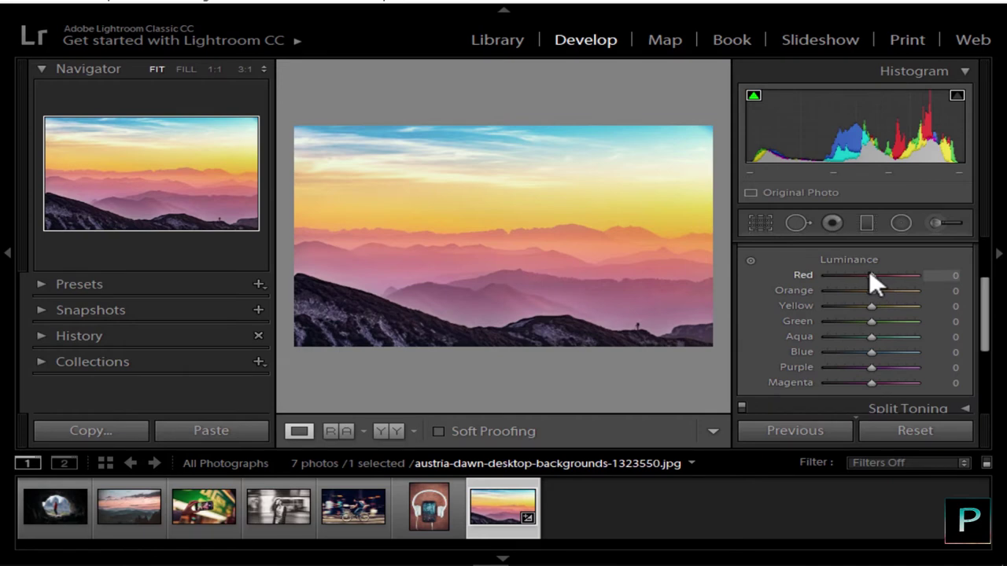
pyautogui.moveTo(870, 275); pyautogui.dragTo(573, 275)
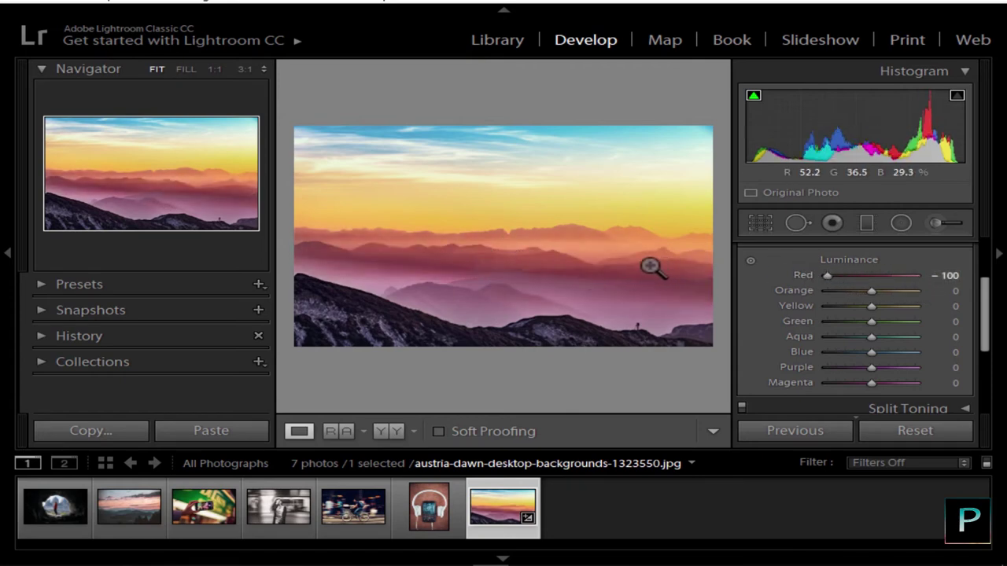
pyautogui.doubleClick(826, 273)
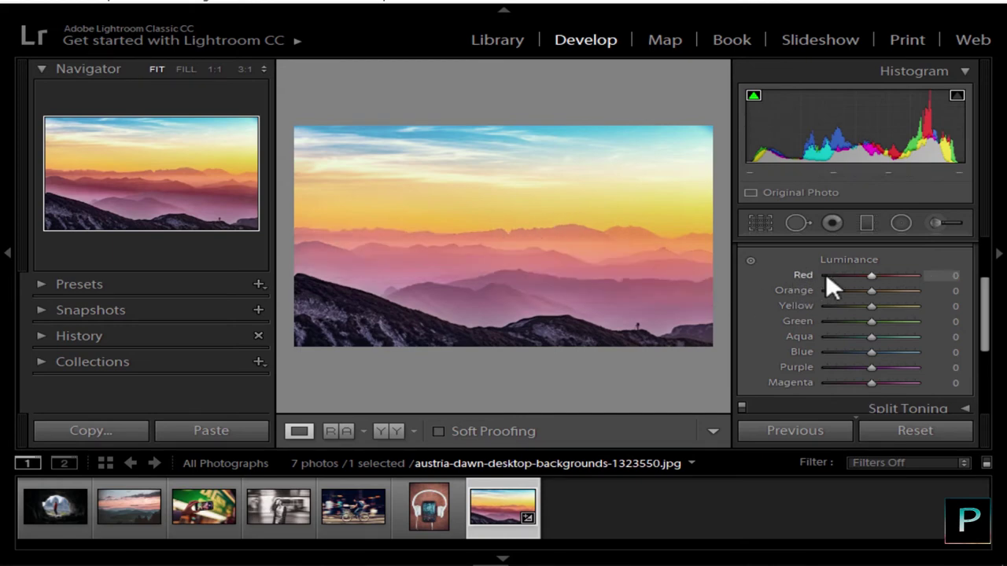
pyautogui.moveTo(871, 352); pyautogui.dragTo(896, 352)
pyautogui.doubleClick(897, 352)
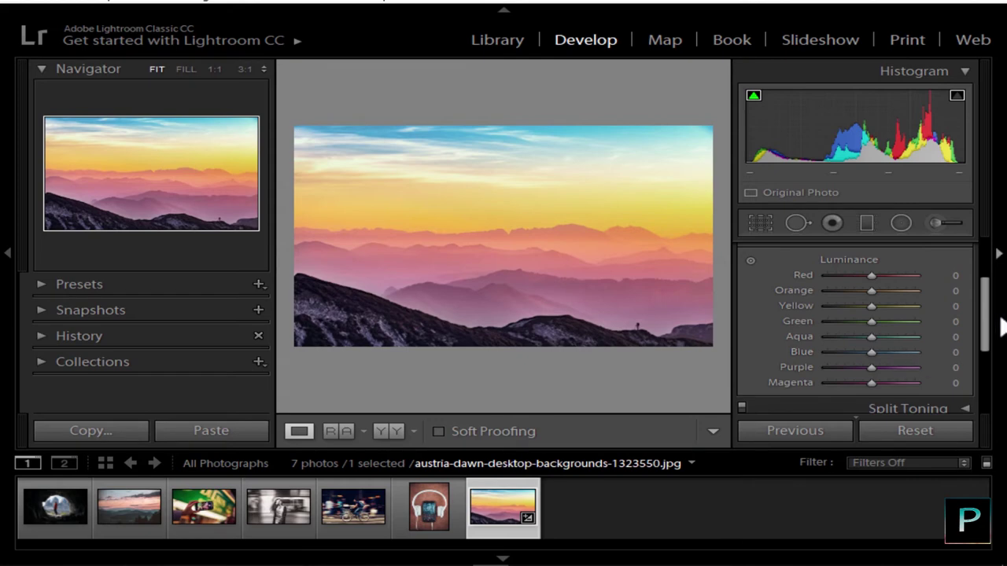
pyautogui.moveTo(991, 325); pyautogui.dragTo(987, 291)
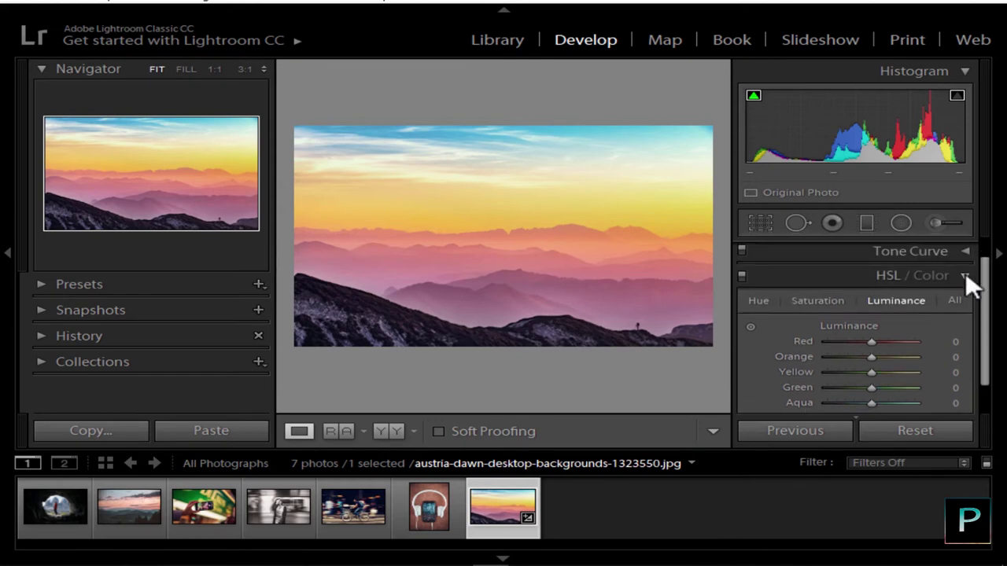
# - Collapse HSL and open the Split Toning panel
pyautogui.click(965, 272)
pyautogui.click(967, 302)
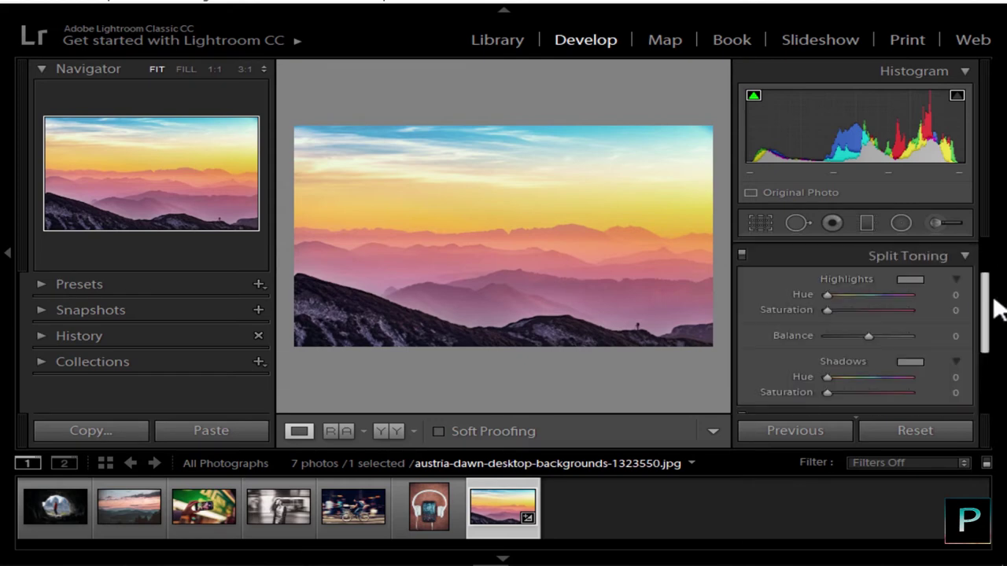
pyautogui.click(964, 255)
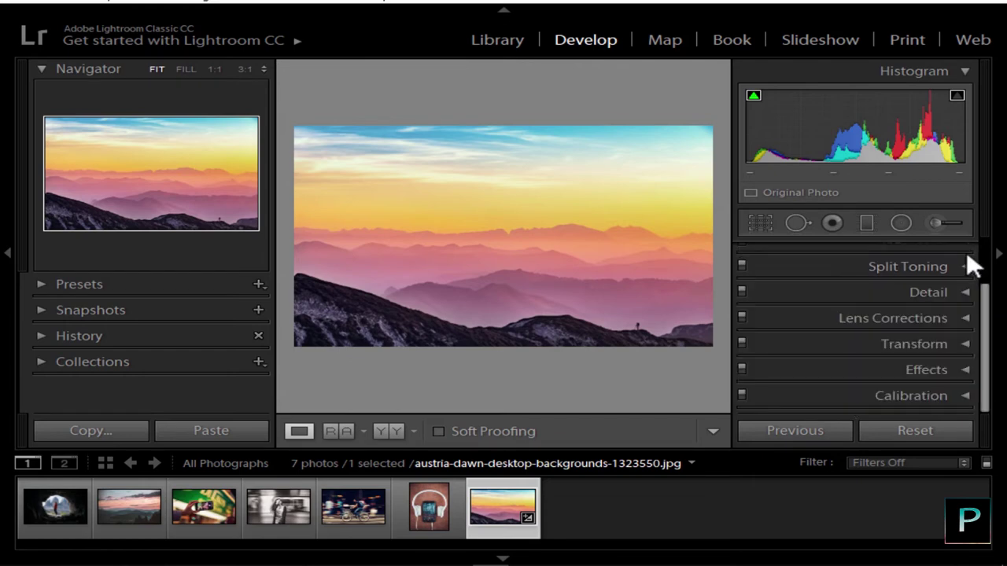
pyautogui.click(962, 265)
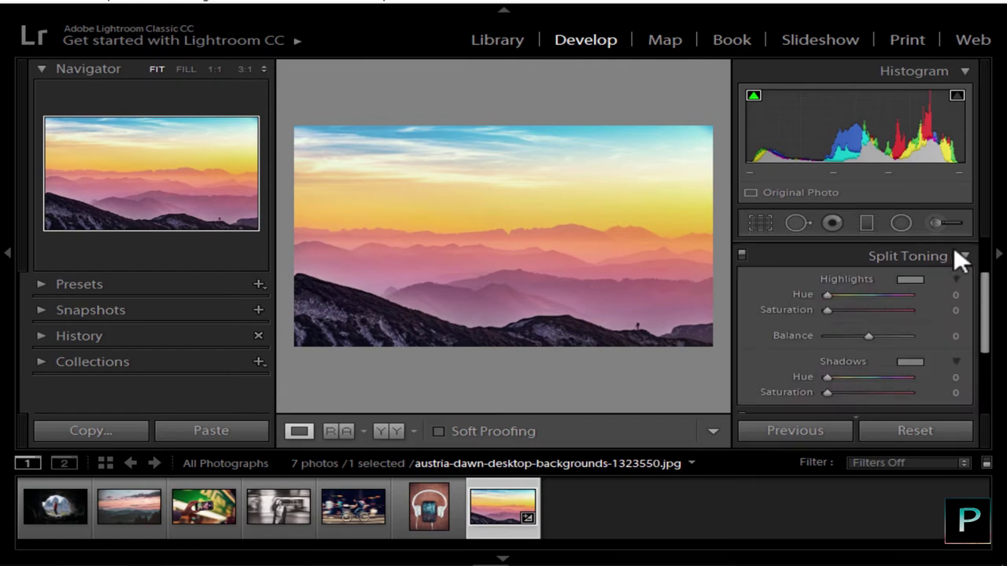
pyautogui.moveTo(989, 291); pyautogui.dragTo(990, 297)
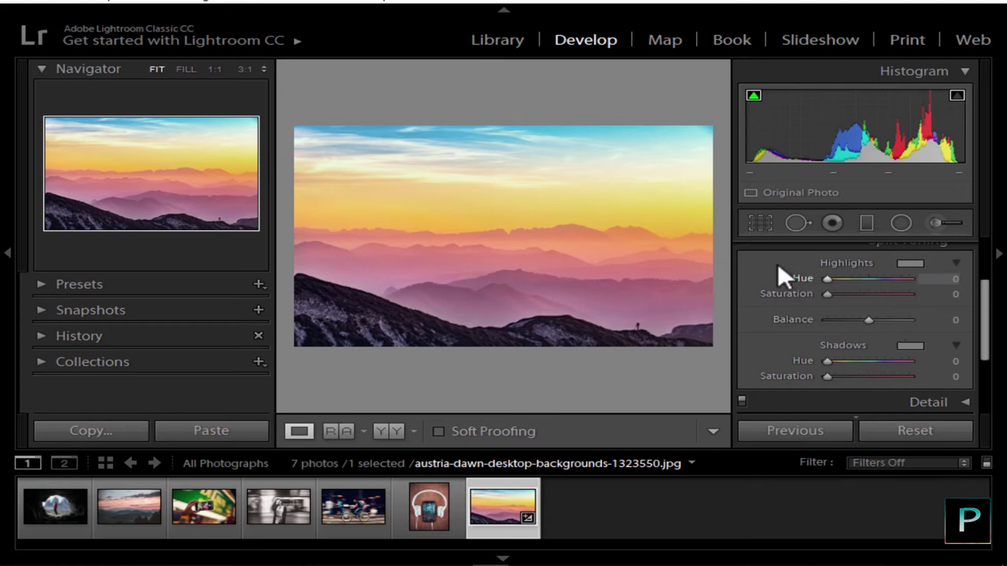
# - Give the highlights a yellow tint at Hue 59 with Saturation 8
pyautogui.moveTo(830, 277); pyautogui.dragTo(844, 277)
pyautogui.doubleClick(843, 276)
pyautogui.click(914, 263)
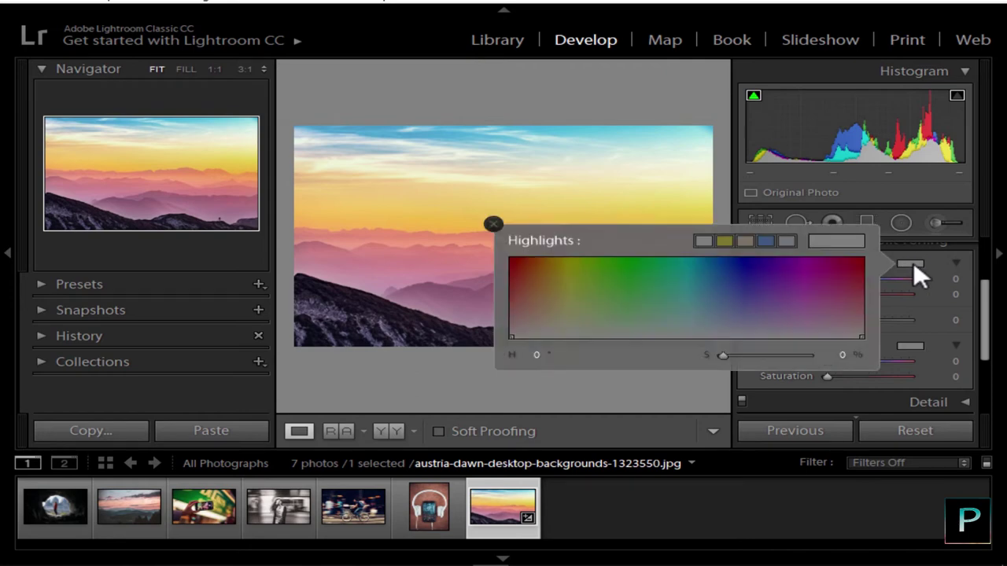
pyautogui.click(567, 273)
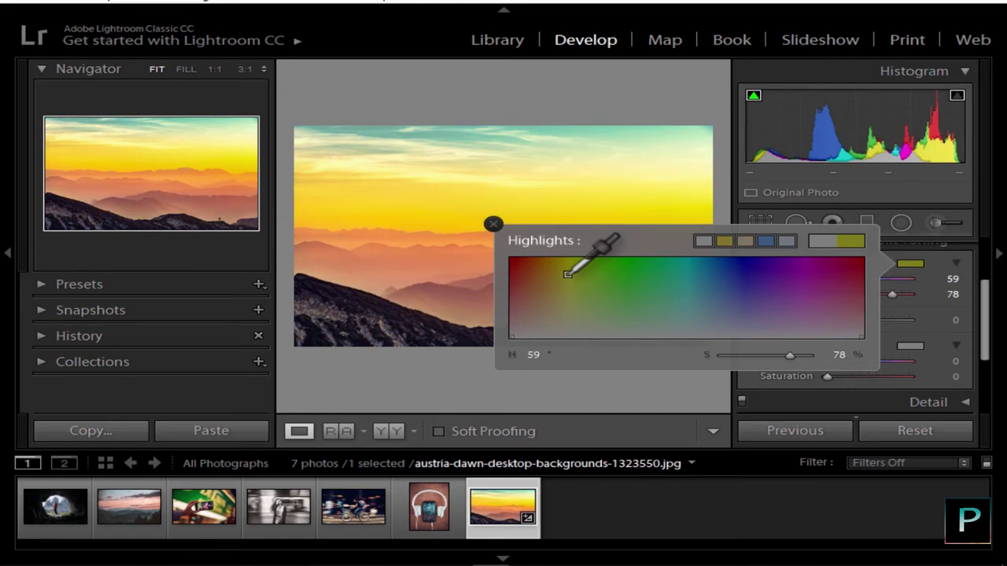
pyautogui.click(989, 288)
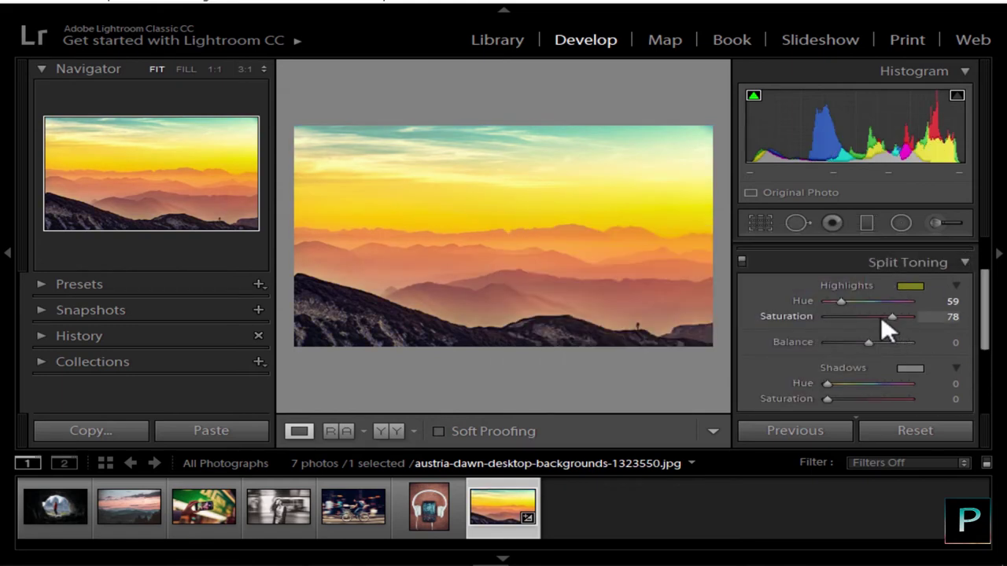
pyautogui.moveTo(882, 318); pyautogui.dragTo(852, 318)
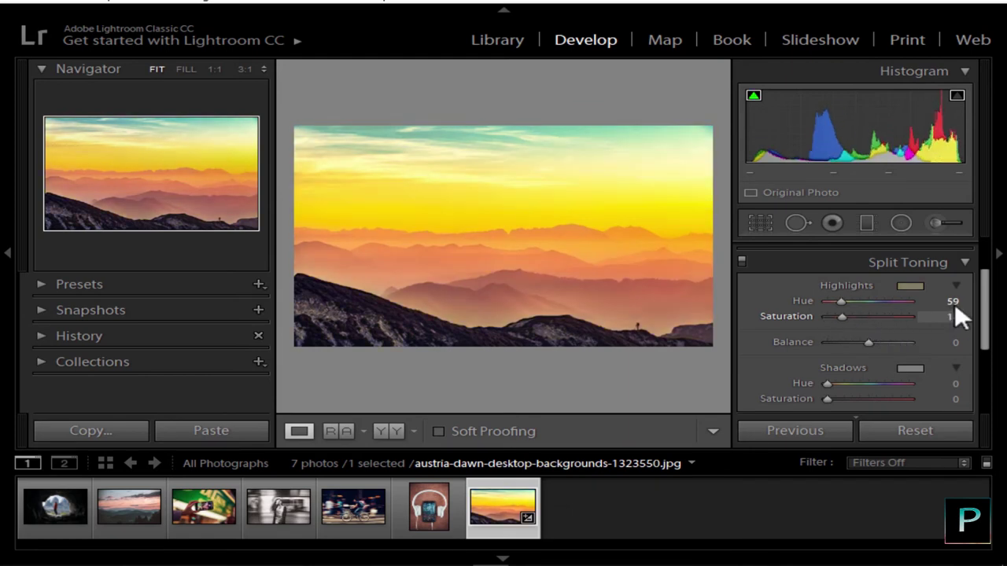
pyautogui.write('8')
pyautogui.press('Return')
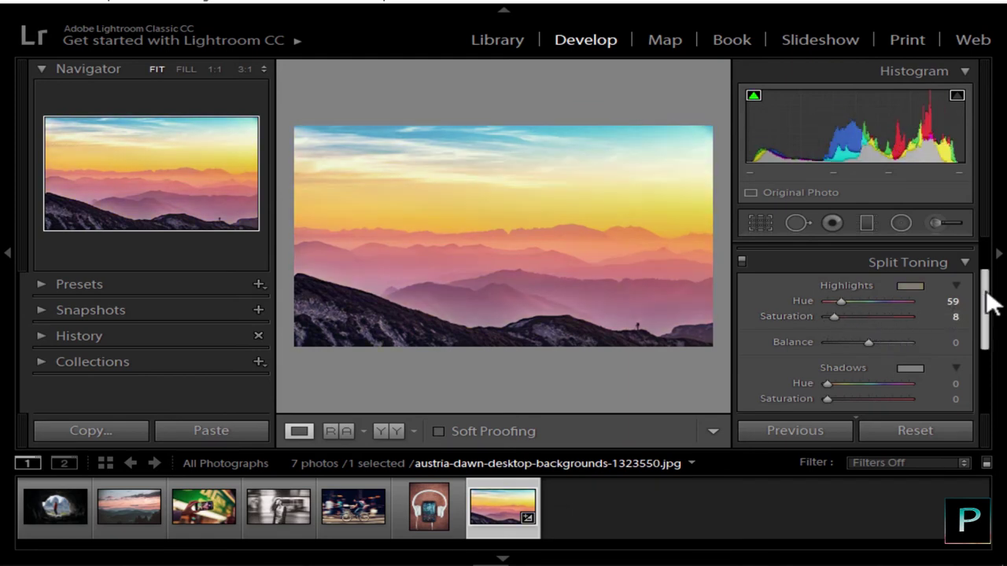
# - Try magenta and blue-purple shadow tints, set Shadows Saturation to 0, and collapse Split Toning
pyautogui.moveTo(985, 299); pyautogui.dragTo(984, 322)
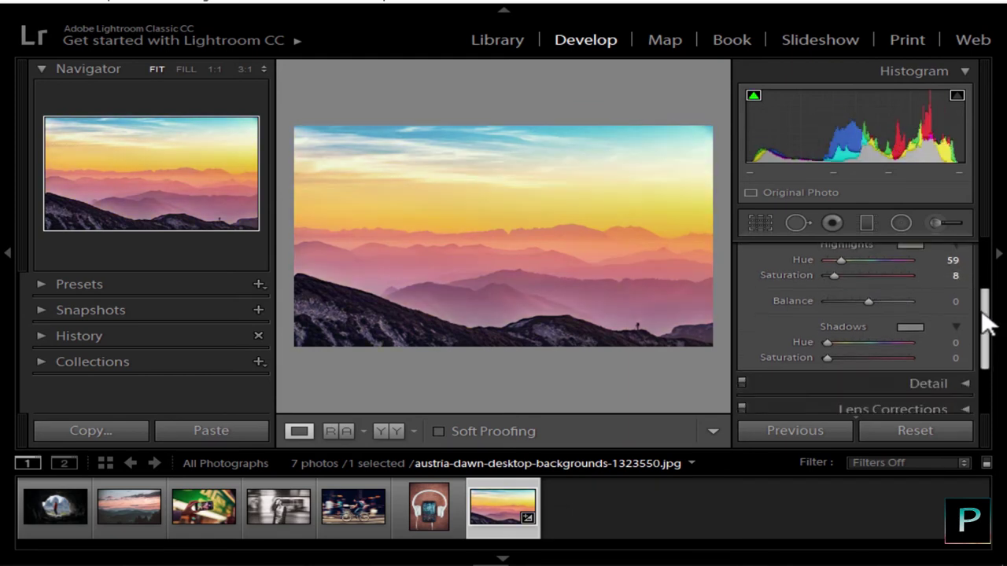
pyautogui.click(913, 326)
pyautogui.click(843, 329)
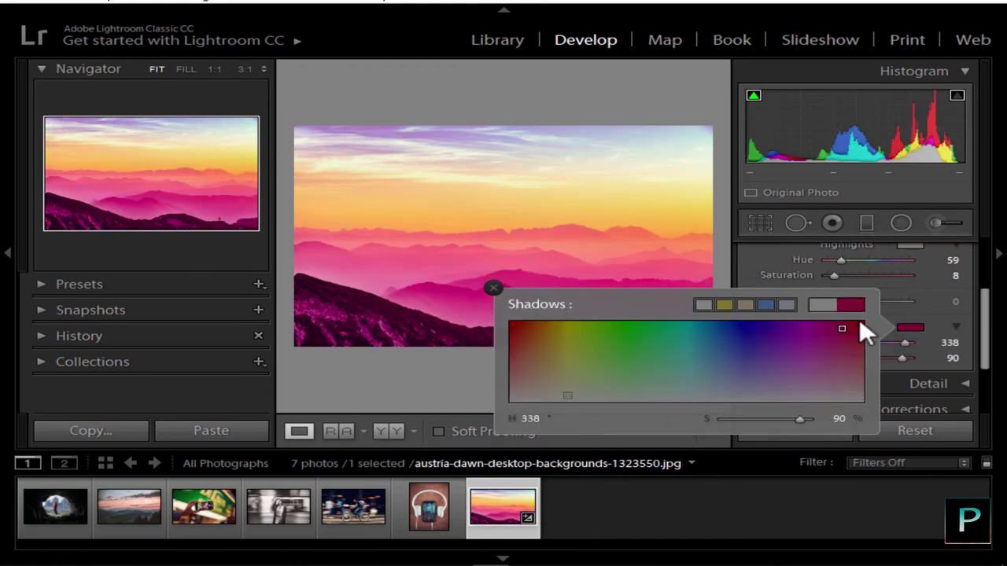
pyautogui.moveTo(717, 337)
pyautogui.mouseDown()
pyautogui.moveTo(747, 341)
pyautogui.moveTo(745, 332)
pyautogui.mouseUp()
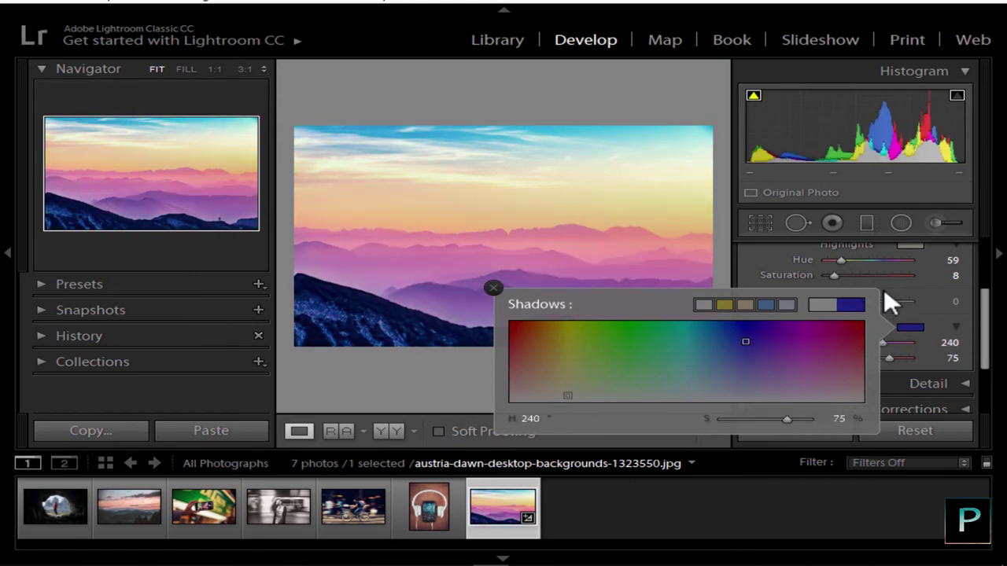
pyautogui.click(492, 289)
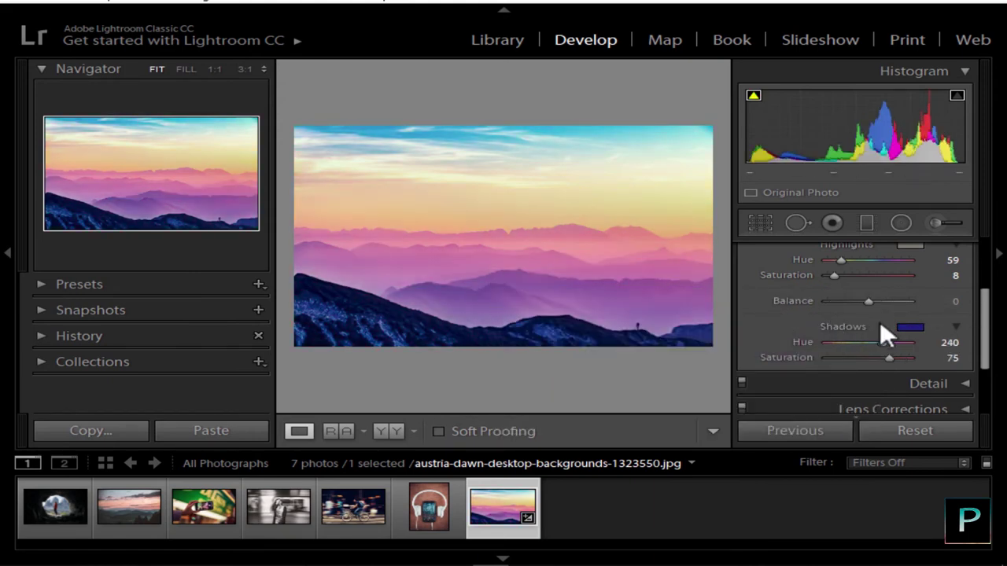
pyautogui.moveTo(887, 355); pyautogui.dragTo(831, 351)
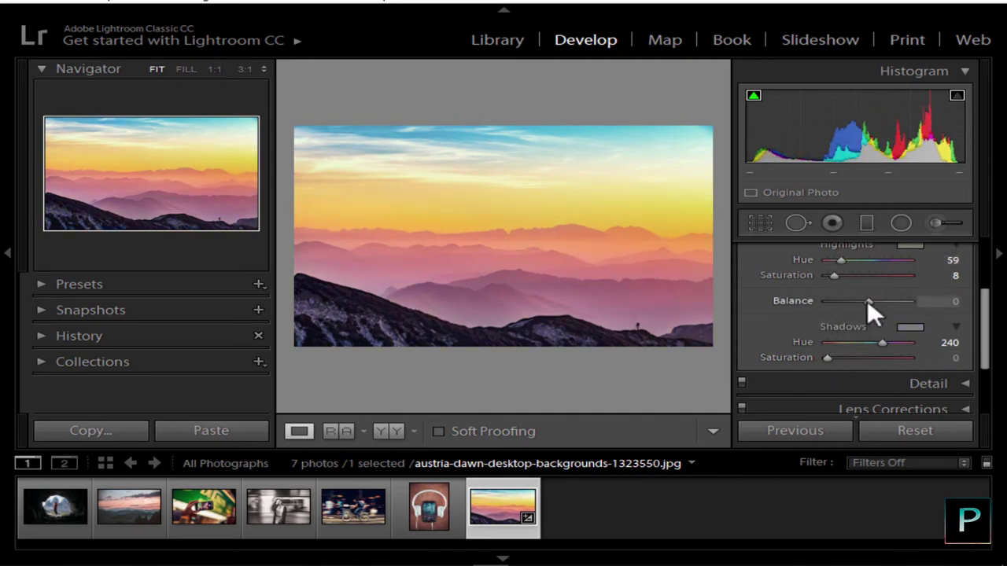
pyautogui.moveTo(869, 303)
pyautogui.mouseDown()
pyautogui.moveTo(843, 303)
pyautogui.moveTo(904, 305)
pyautogui.moveTo(852, 301)
pyautogui.moveTo(882, 301)
pyautogui.moveTo(867, 301)
pyautogui.mouseUp()
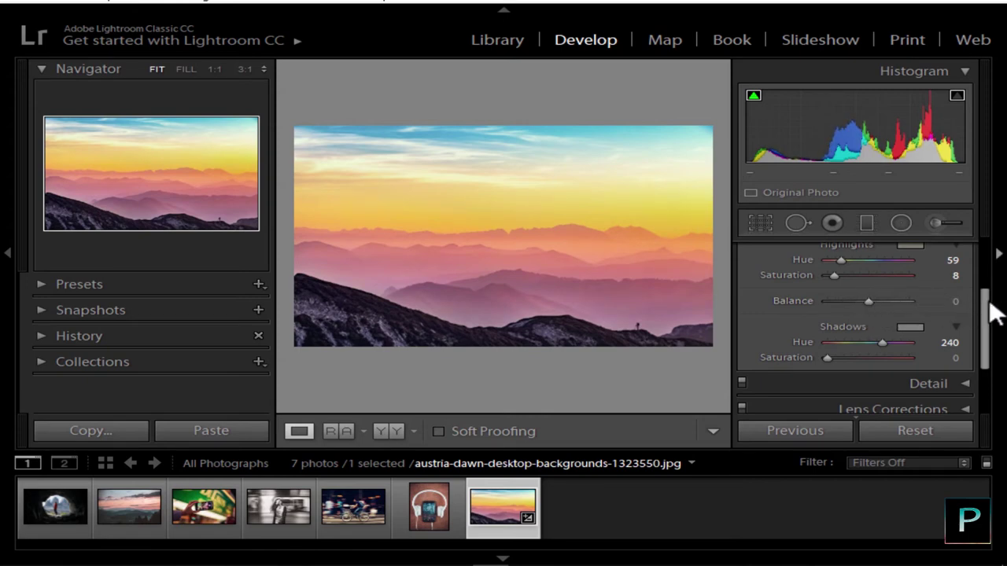
pyautogui.moveTo(987, 310); pyautogui.dragTo(984, 270)
pyautogui.click(962, 279)
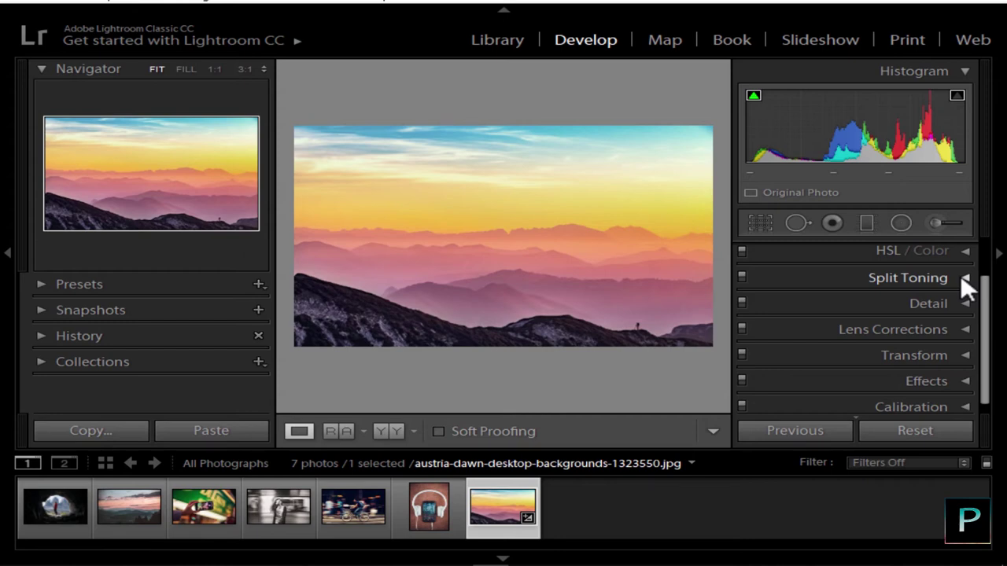
# - In the Detail panel, set Sharpening Amount to 9 and Luminance noise reduction to 25
pyautogui.click(929, 303)
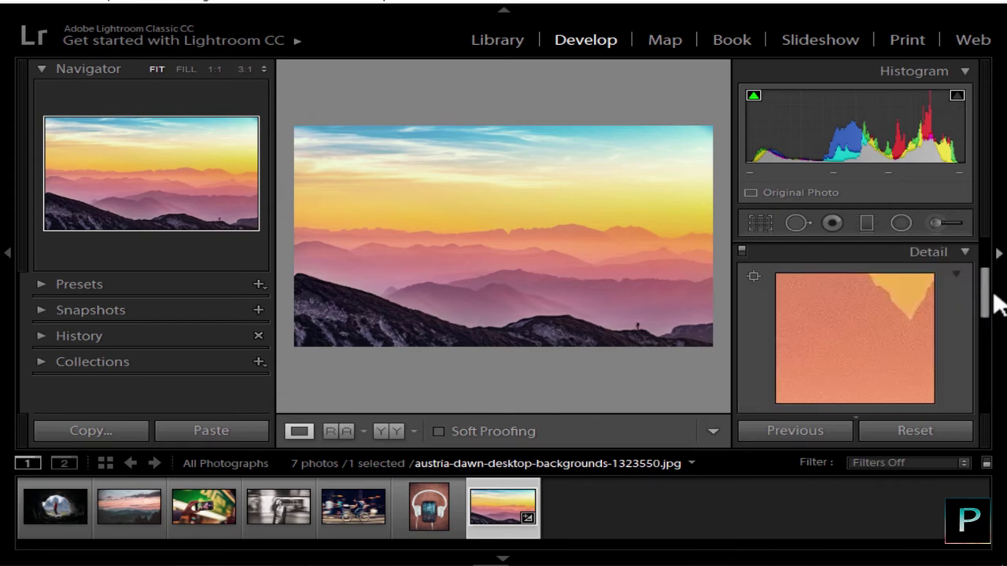
pyautogui.moveTo(993, 292); pyautogui.dragTo(982, 323)
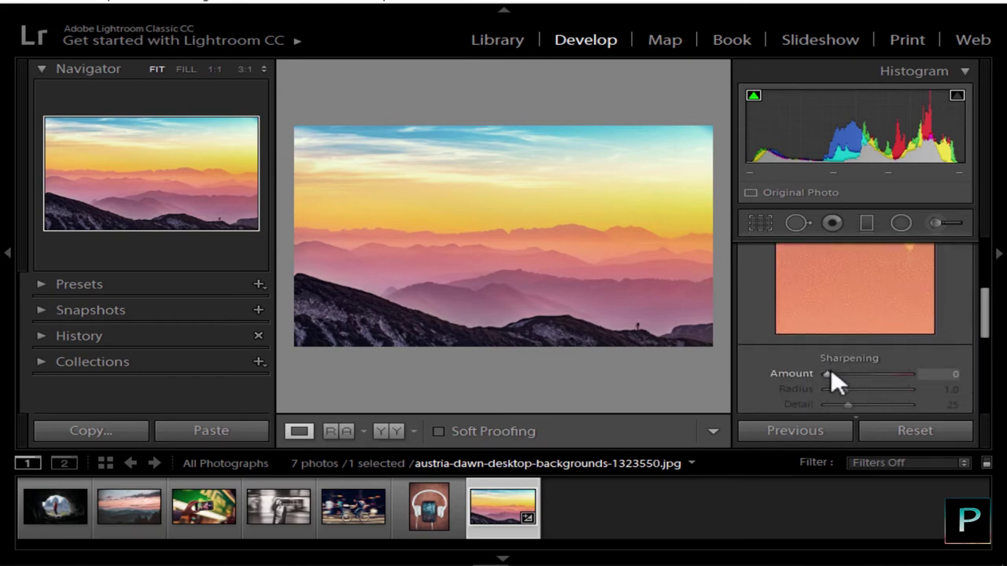
pyautogui.moveTo(831, 370); pyautogui.dragTo(907, 376)
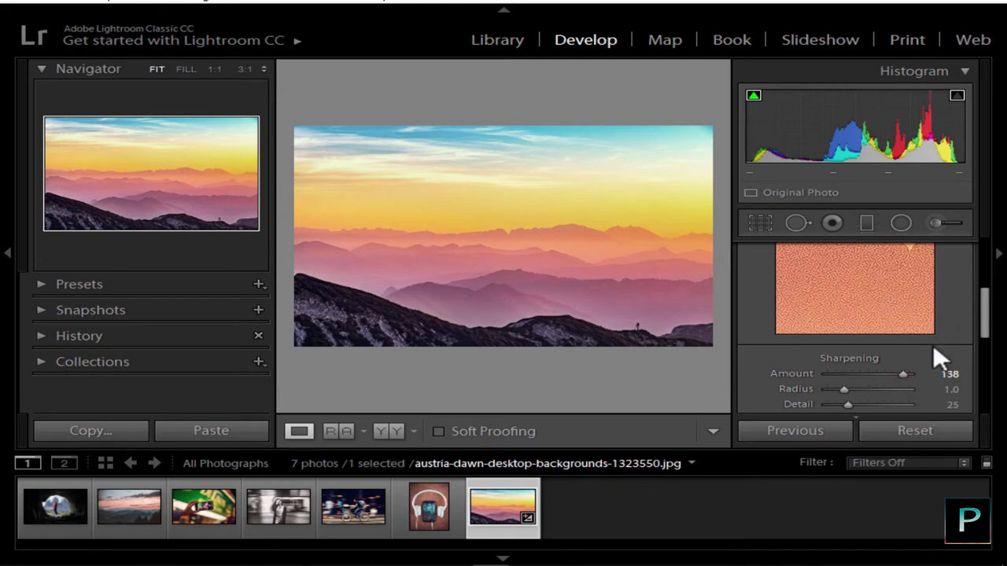
pyautogui.moveTo(902, 374); pyautogui.dragTo(826, 370)
pyautogui.moveTo(983, 319); pyautogui.dragTo(983, 333)
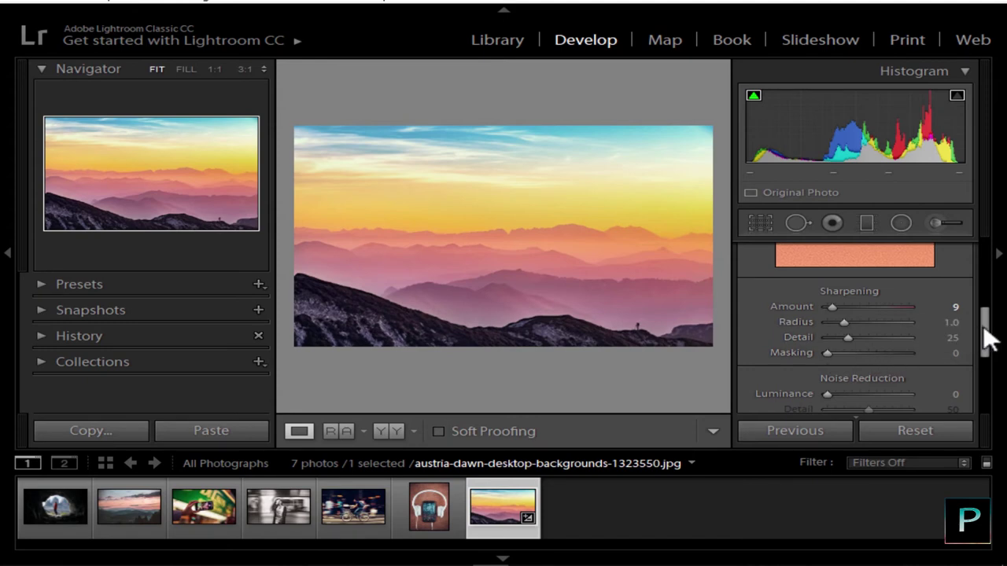
pyautogui.moveTo(984, 337); pyautogui.dragTo(986, 362)
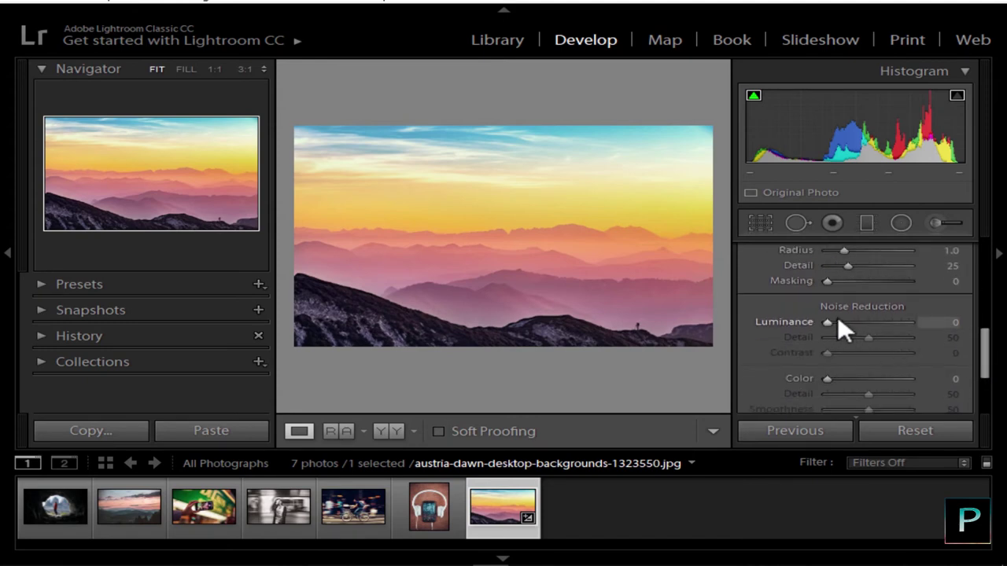
pyautogui.moveTo(827, 323); pyautogui.dragTo(847, 322)
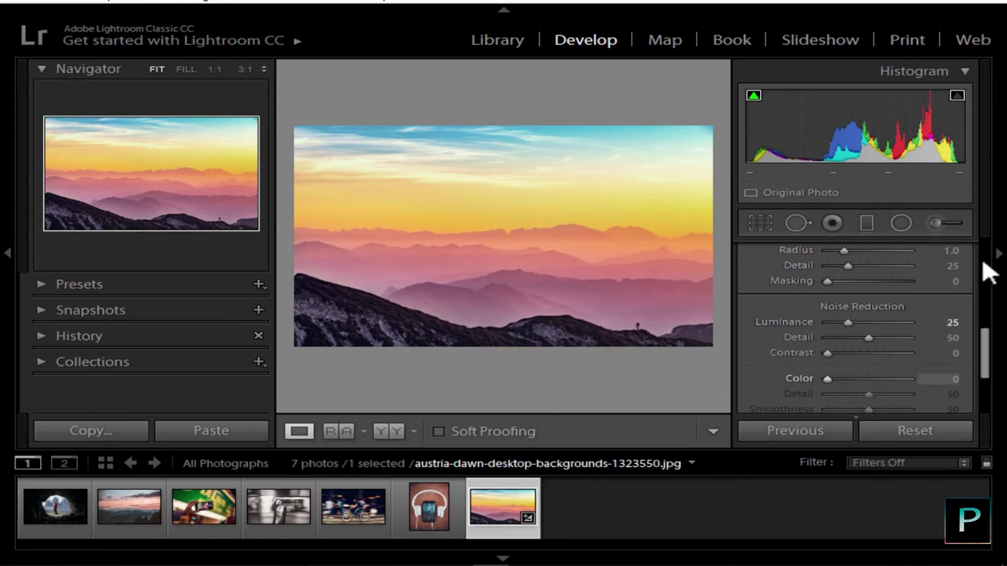
pyautogui.scroll(3, 971, 275)
pyautogui.click(961, 297)
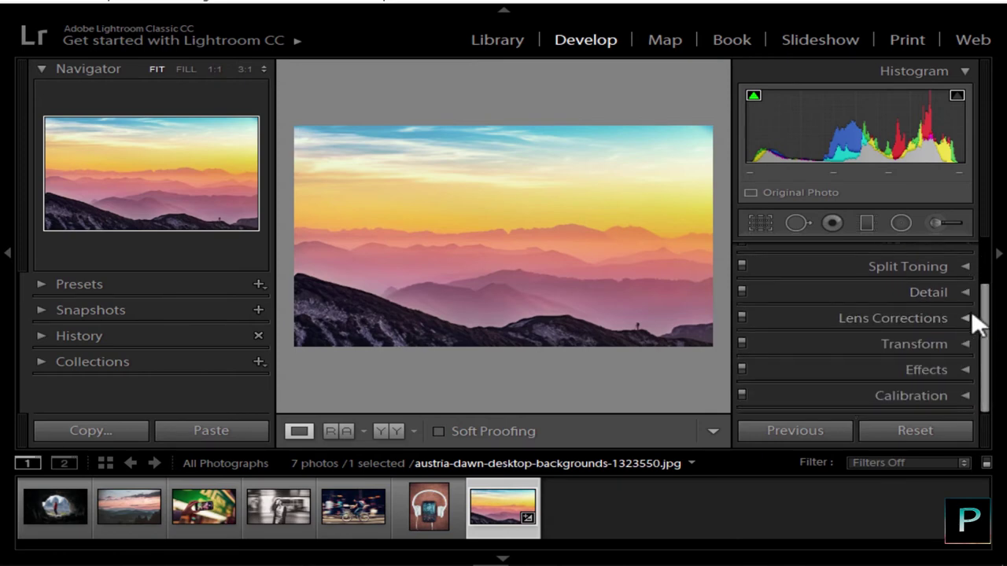
# - Enable lens profile corrections, leaving the Lens Profile Make at None
pyautogui.click(971, 315)
pyautogui.moveTo(983, 305); pyautogui.dragTo(983, 322)
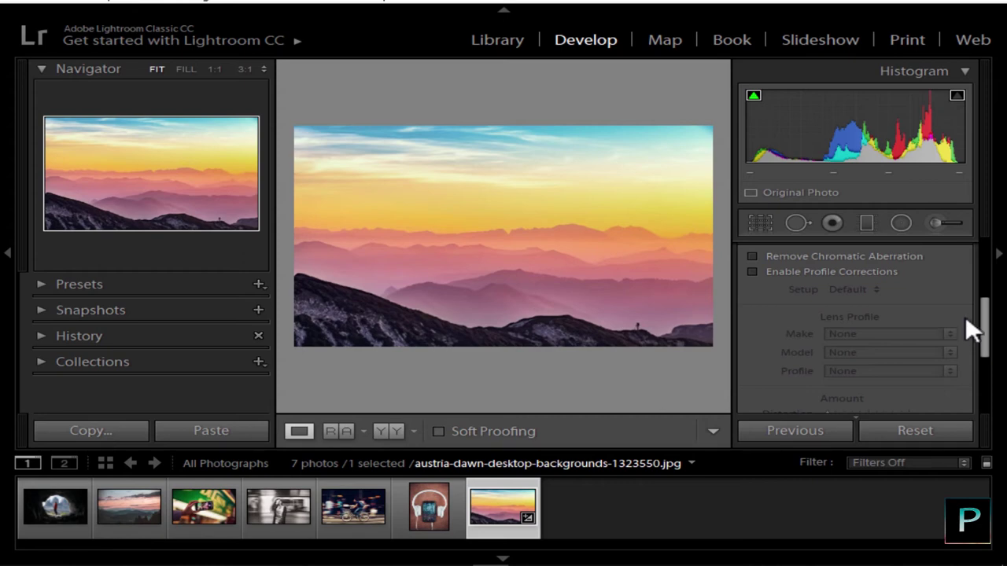
pyautogui.click(751, 270)
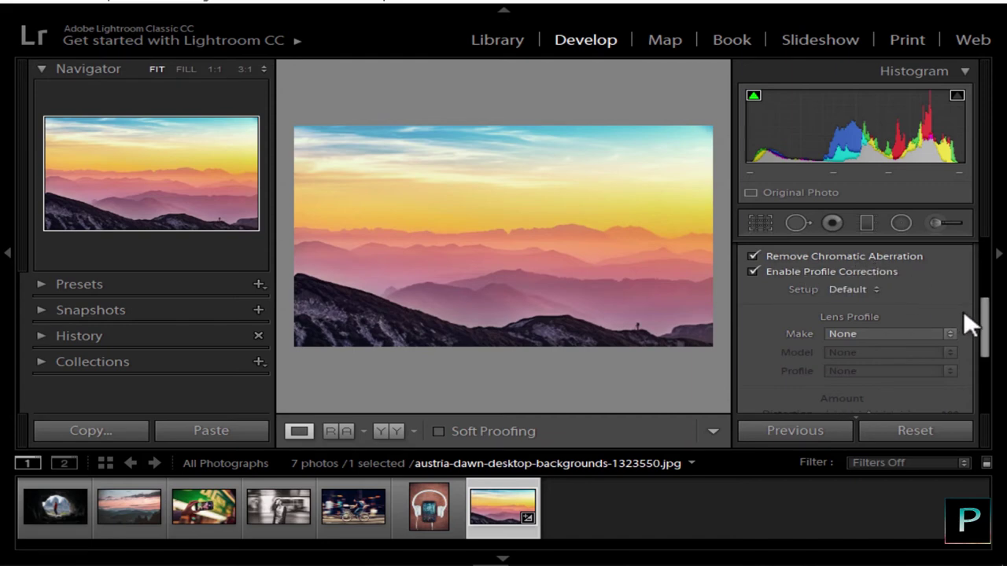
pyautogui.click(951, 334)
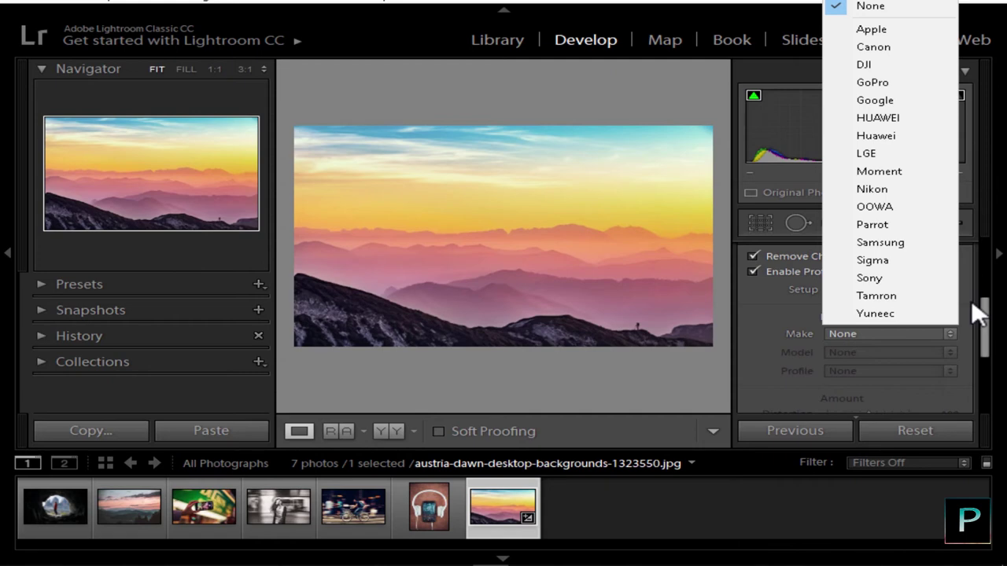
pyautogui.click(727, 317)
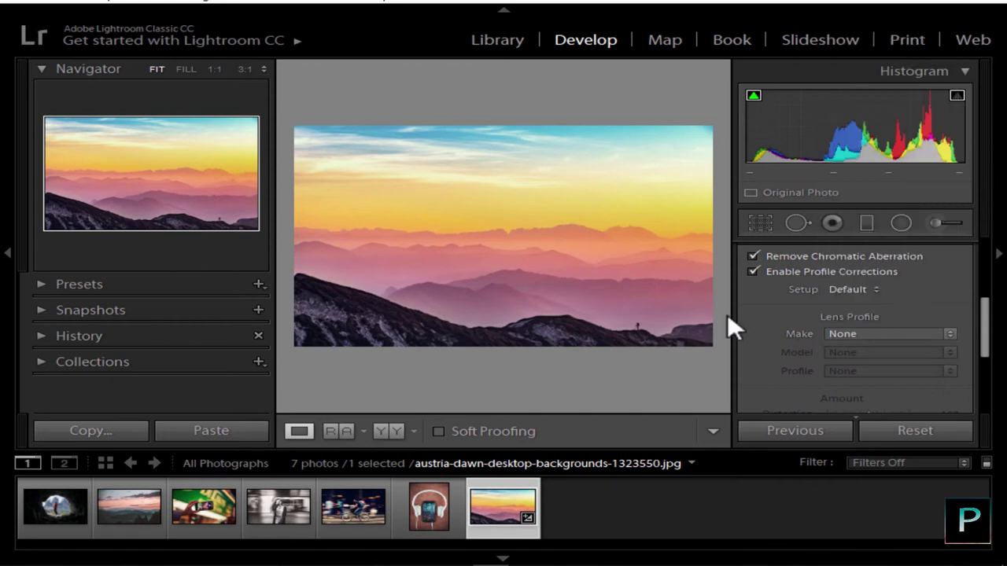
pyautogui.moveTo(988, 337); pyautogui.dragTo(988, 319)
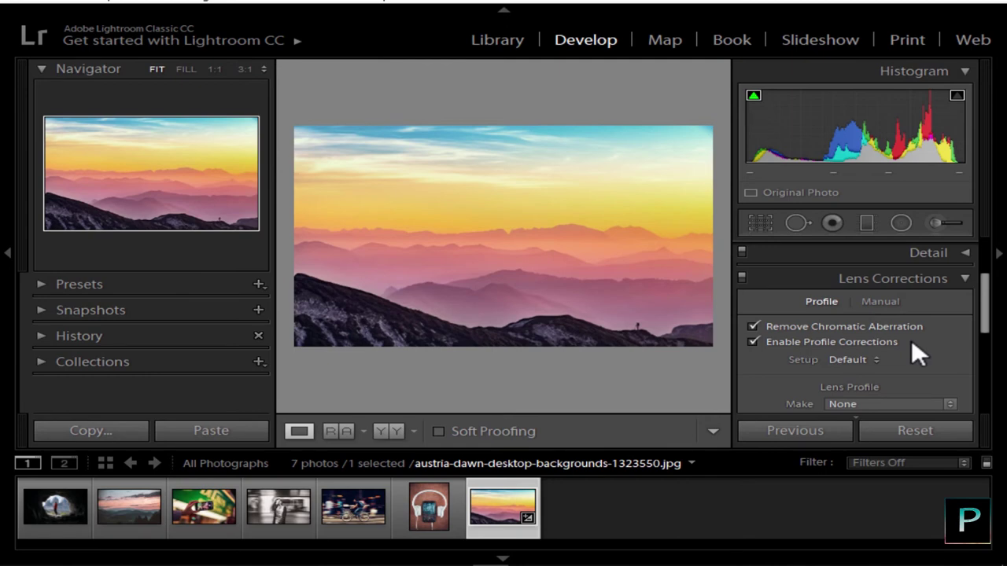
pyautogui.click(961, 279)
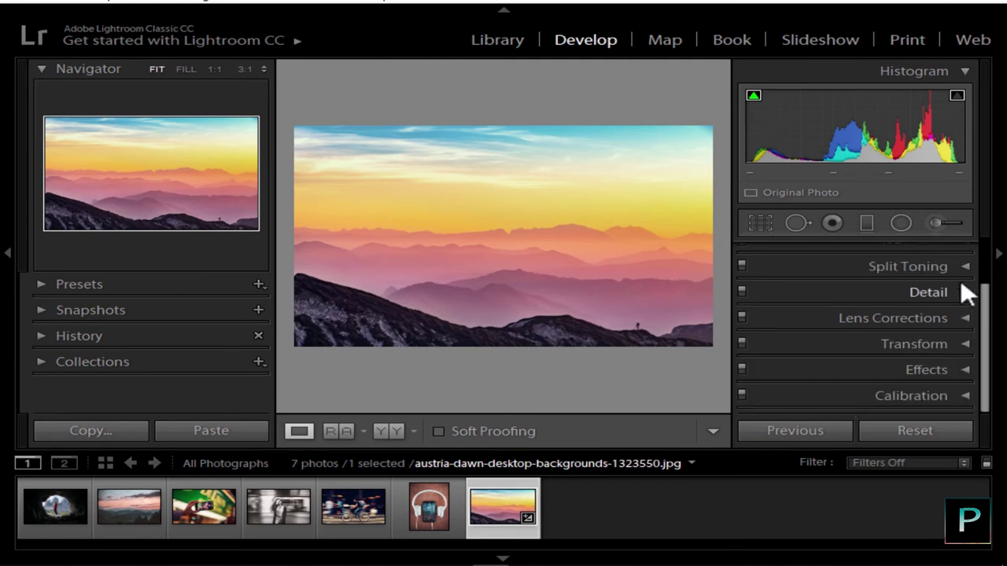
pyautogui.click(966, 344)
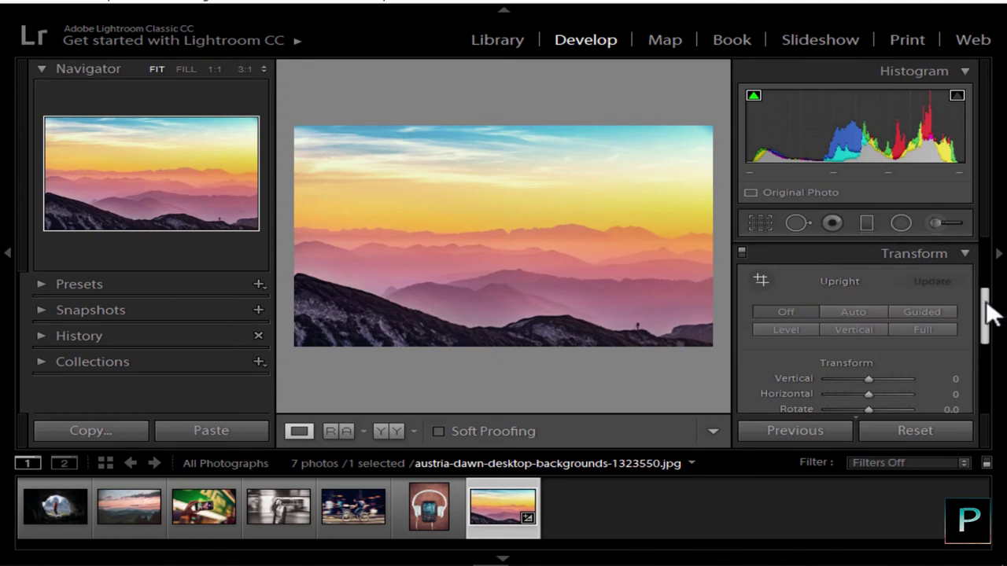
pyautogui.moveTo(987, 313); pyautogui.dragTo(989, 338)
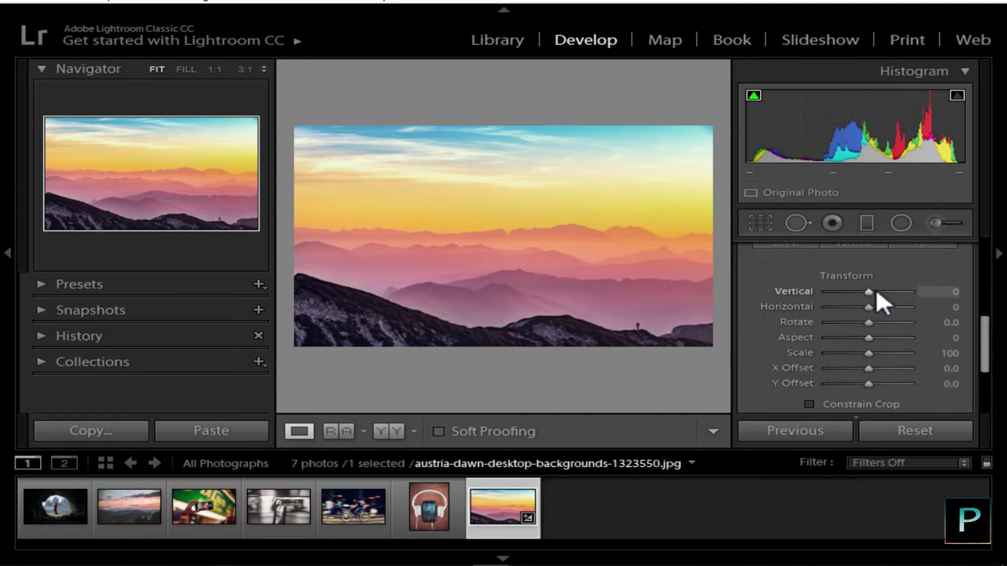
pyautogui.moveTo(871, 290); pyautogui.dragTo(871, 290)
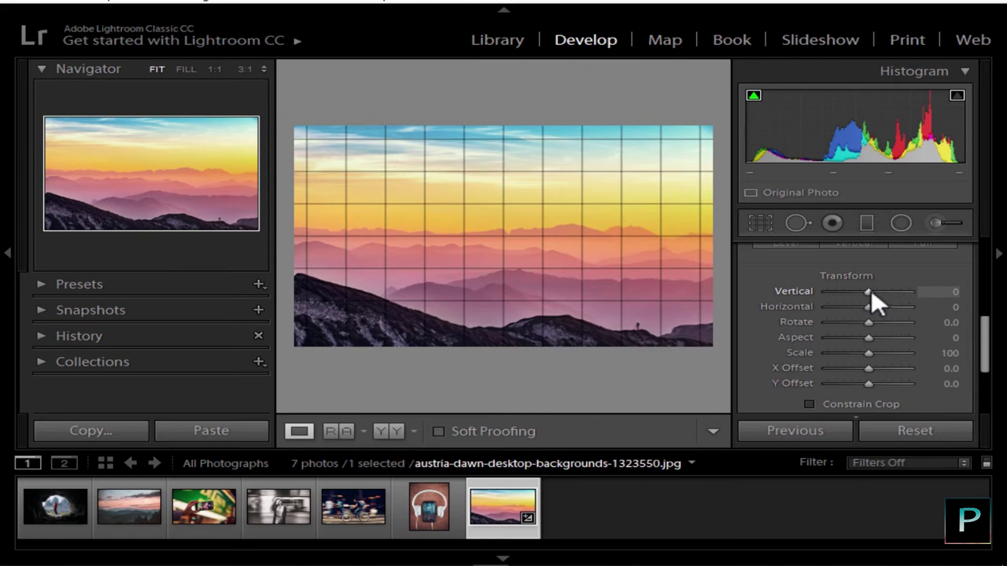
pyautogui.moveTo(871, 290); pyautogui.dragTo(854, 352)
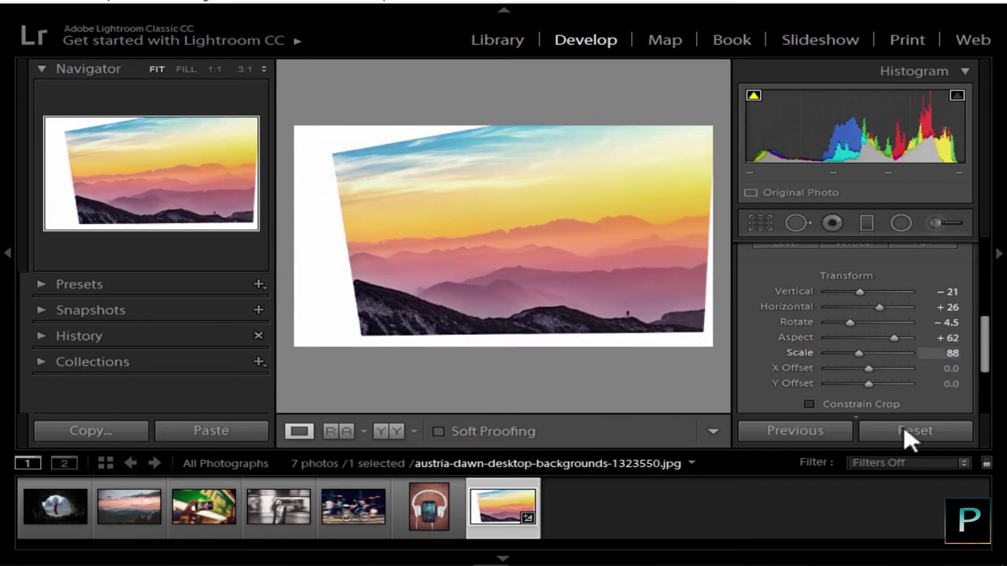
pyautogui.doubleClick(856, 352)
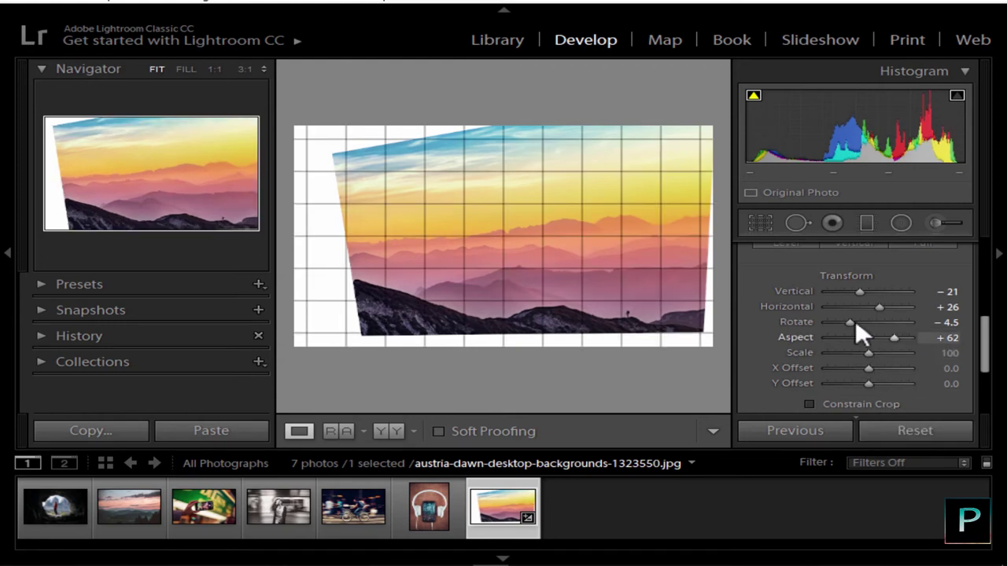
pyautogui.doubleClick(856, 329)
pyautogui.doubleClick(882, 320)
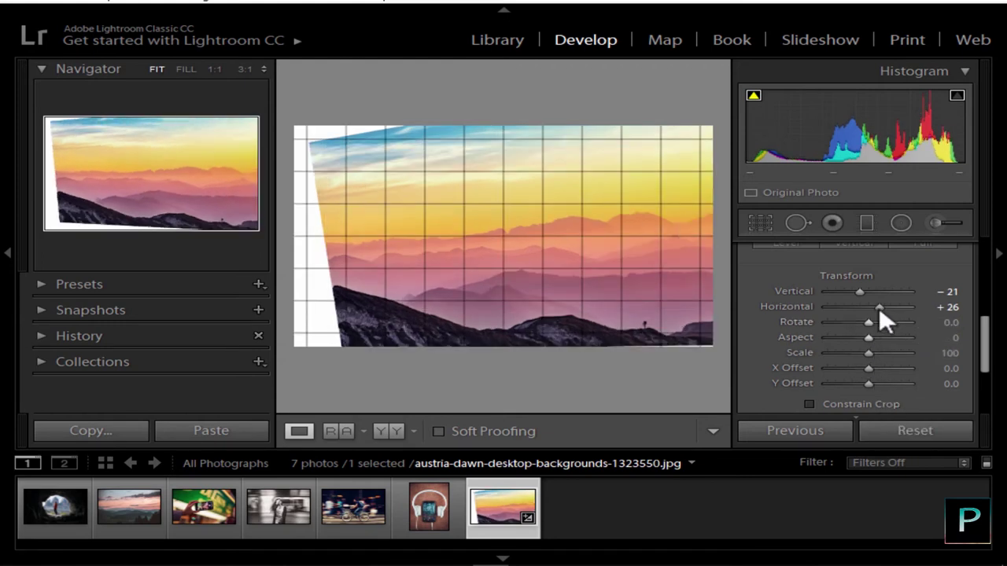
pyautogui.doubleClick(860, 306)
pyautogui.doubleClick(866, 291)
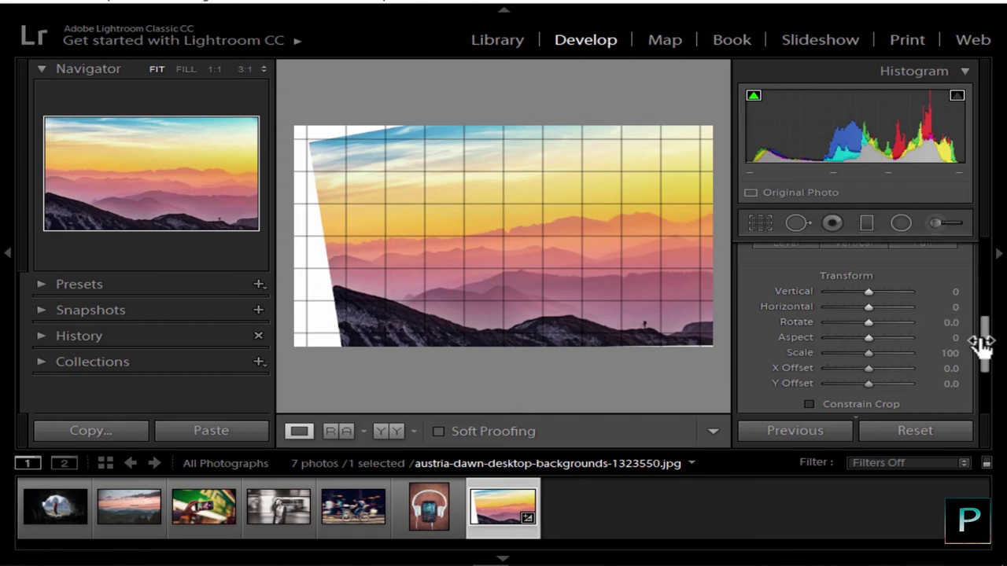
pyautogui.moveTo(983, 344); pyautogui.dragTo(970, 296)
# - Collapse Transform and try a white post-crop vignette in Effects, ending at +48
pyautogui.click(965, 288)
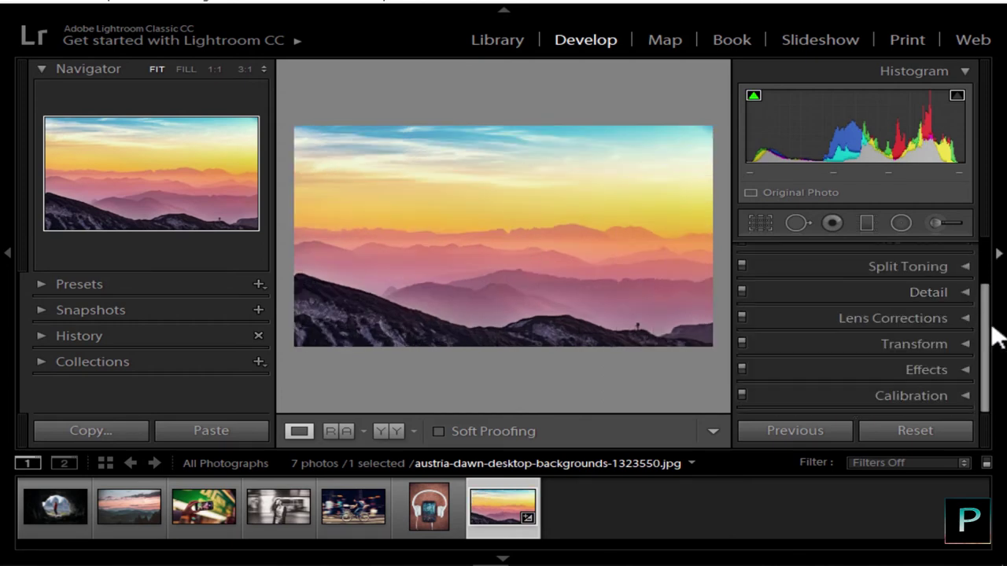
pyautogui.click(965, 370)
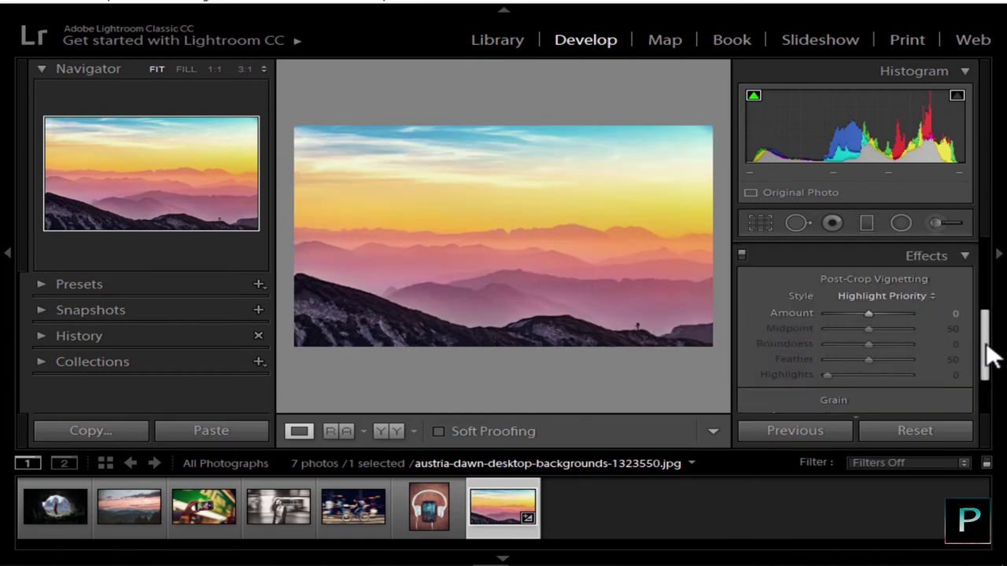
pyautogui.scroll(-2, 989, 355)
pyautogui.scroll(1, 985, 336)
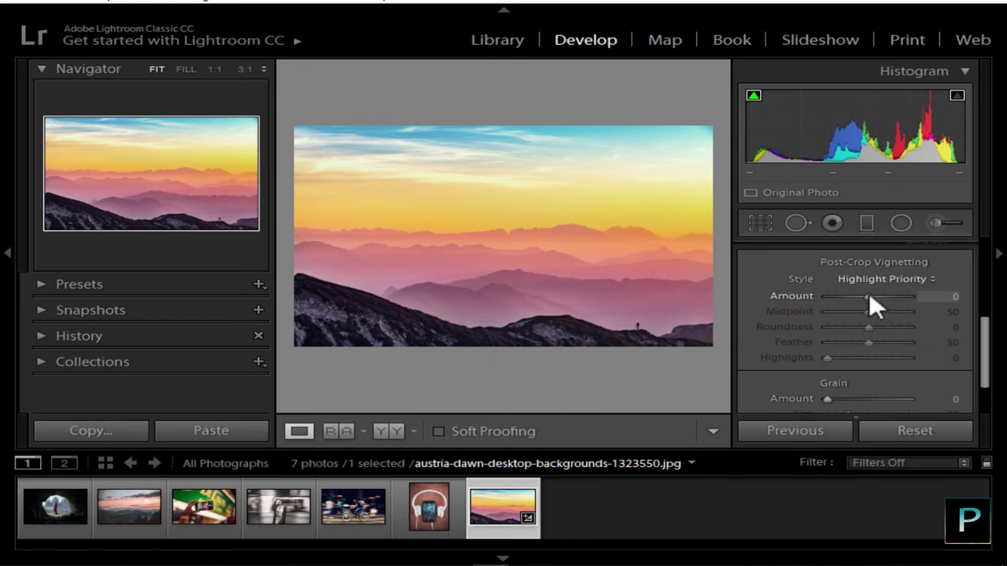
pyautogui.moveTo(869, 295); pyautogui.dragTo(804, 292)
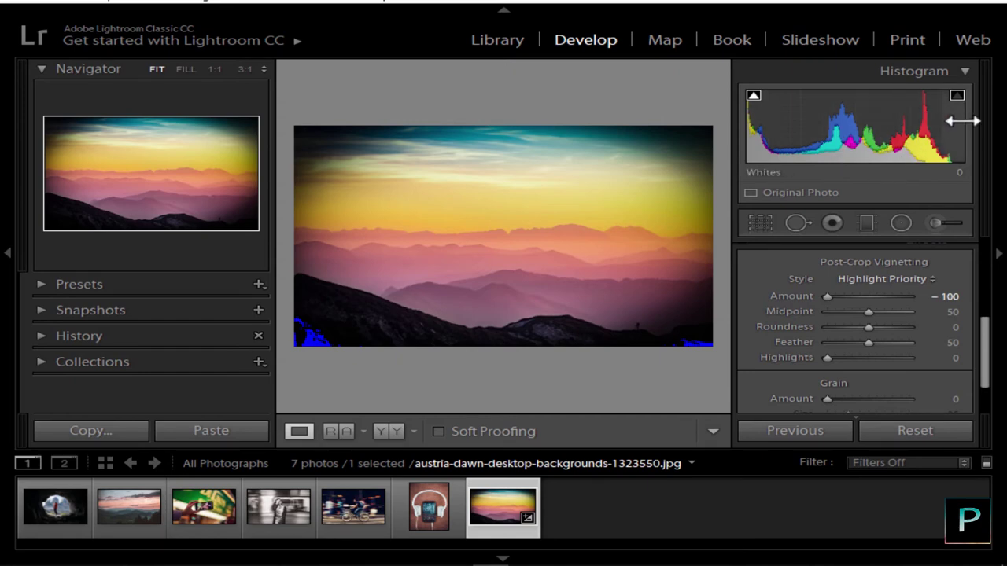
pyautogui.moveTo(836, 296); pyautogui.dragTo(922, 295)
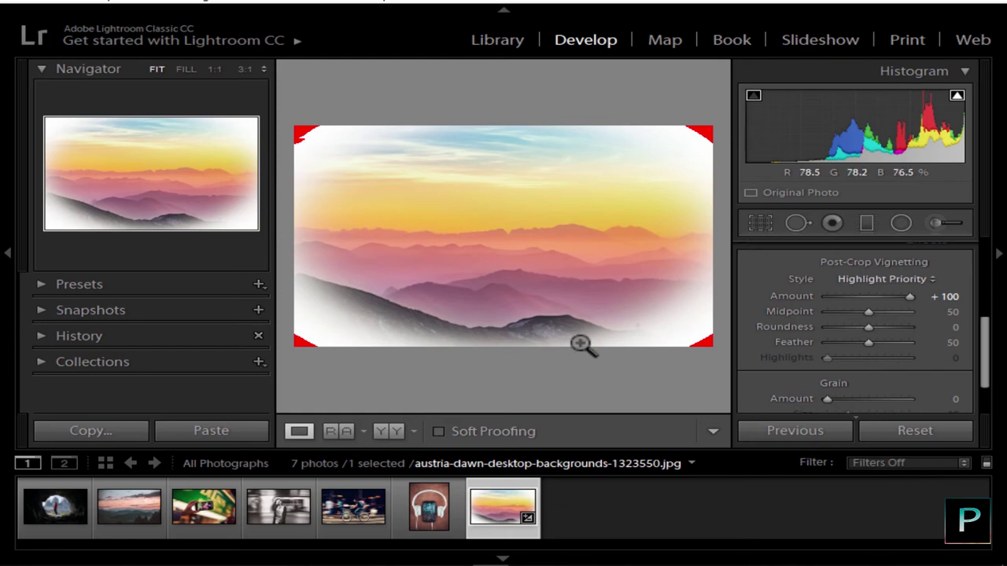
pyautogui.moveTo(912, 297); pyautogui.dragTo(893, 296)
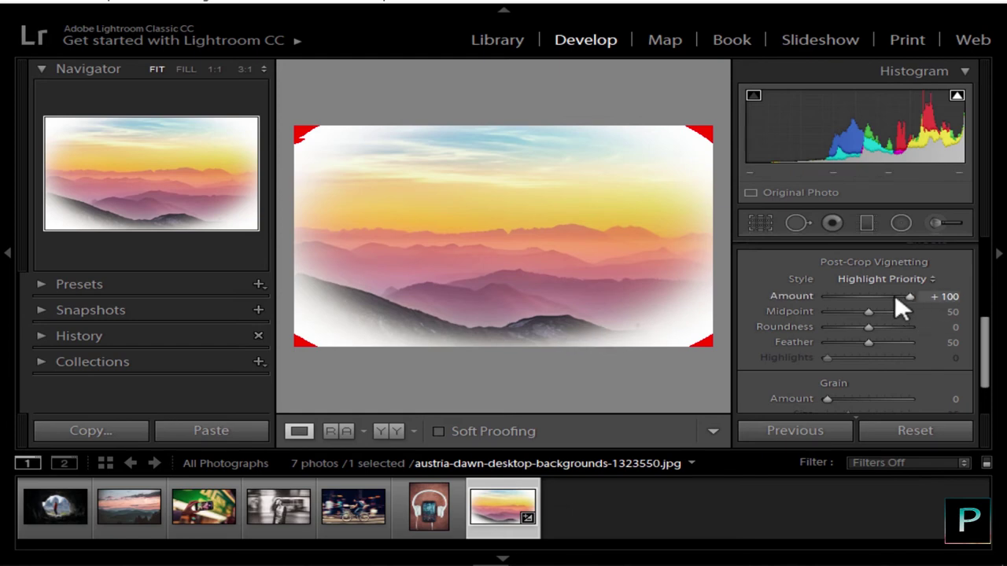
# - Switch to a dark post-crop vignette at Amount -60, checking highlight clipping
pyautogui.moveTo(983, 334); pyautogui.dragTo(984, 254)
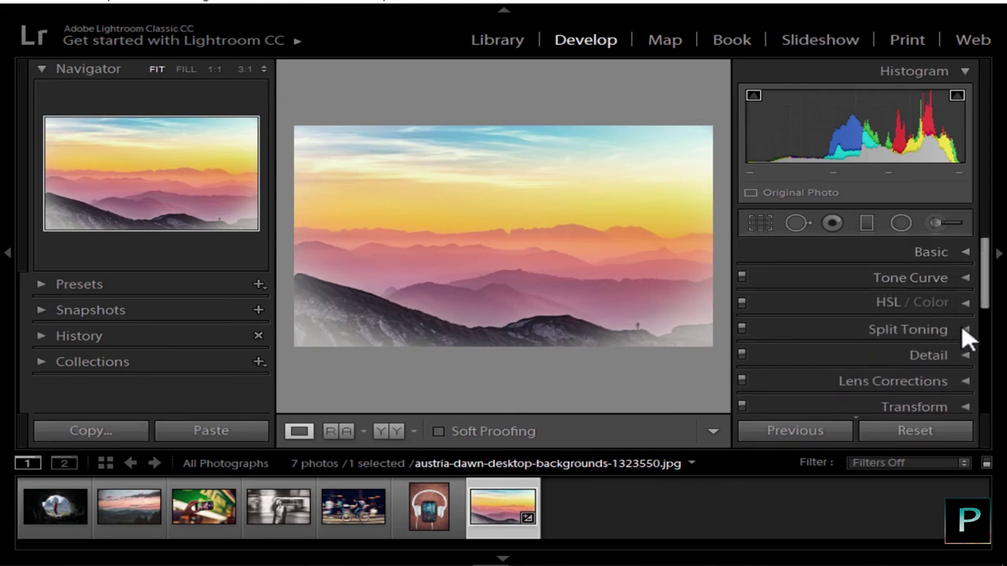
pyautogui.moveTo(983, 288); pyautogui.dragTo(982, 371)
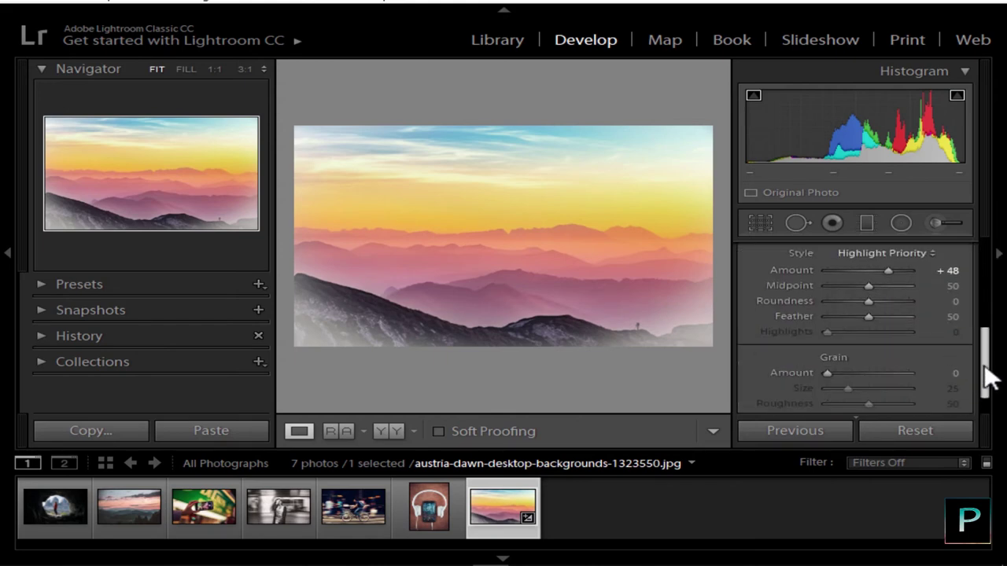
pyautogui.click(812, 265)
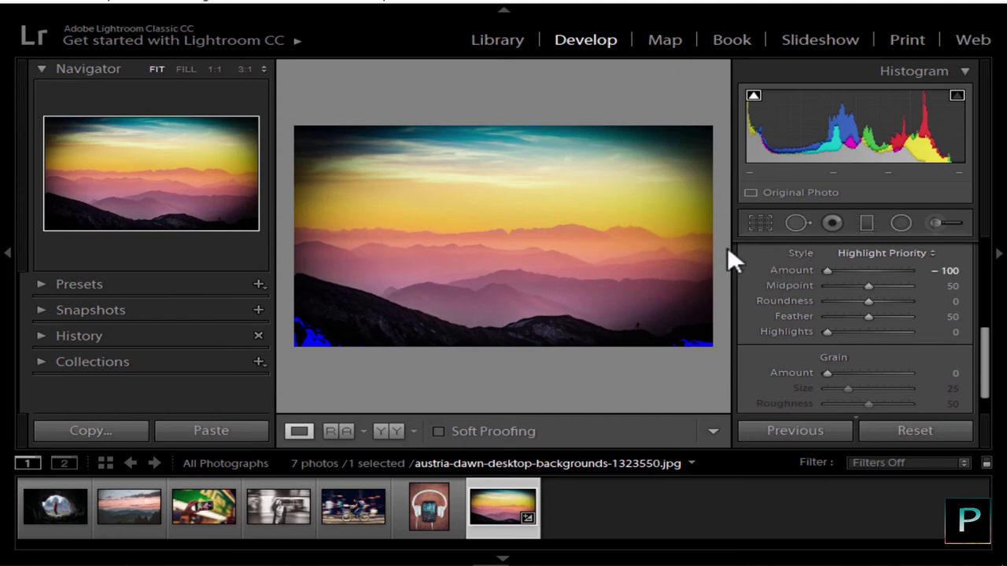
pyautogui.click(929, 274)
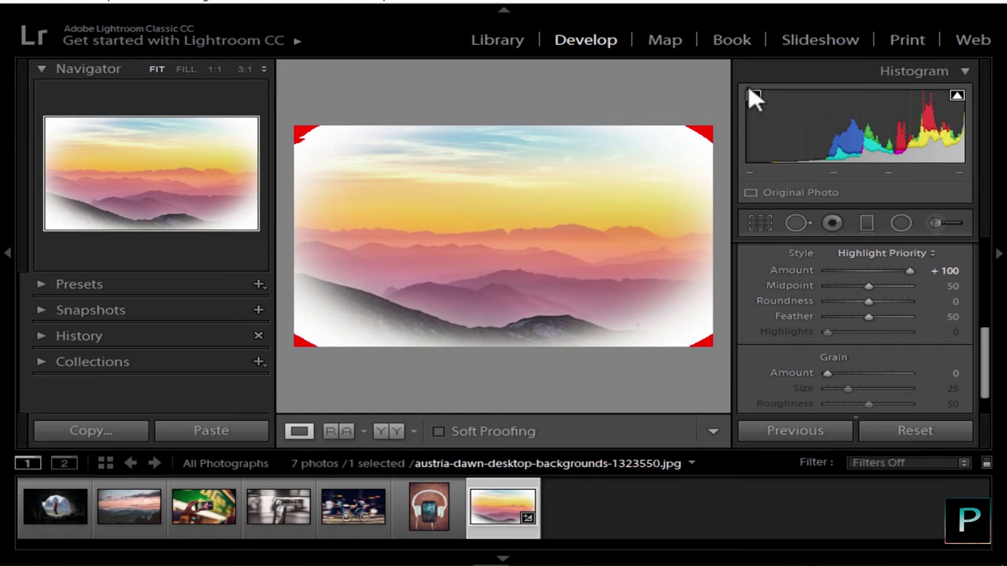
pyautogui.click(956, 98)
pyautogui.moveTo(907, 270); pyautogui.dragTo(835, 266)
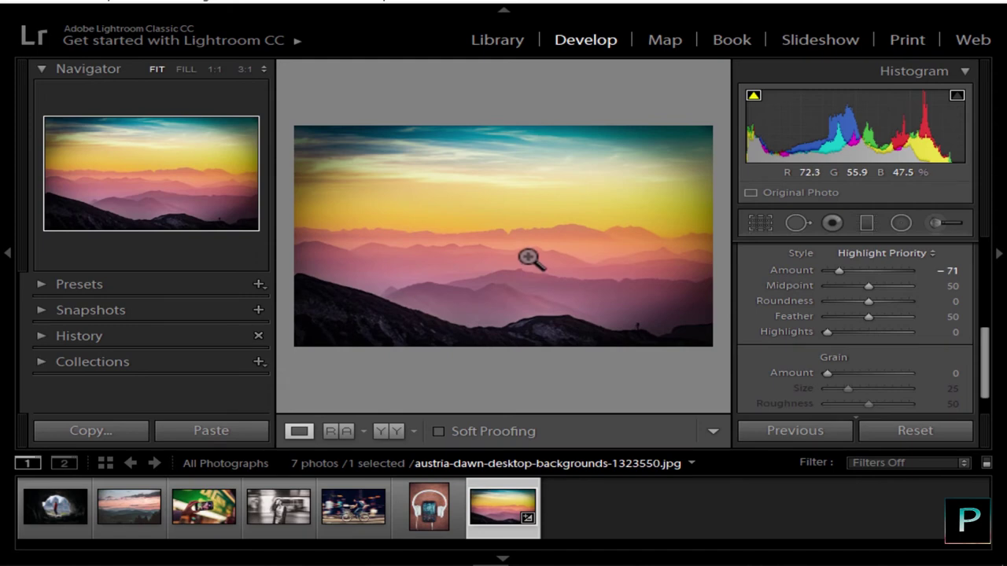
pyautogui.moveTo(840, 271); pyautogui.dragTo(792, 271)
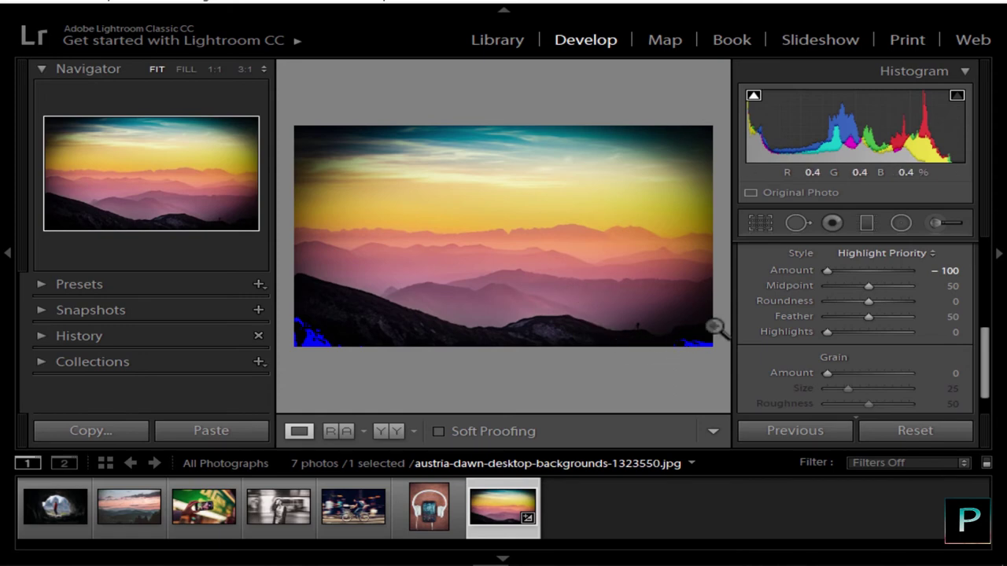
pyautogui.moveTo(828, 271); pyautogui.dragTo(851, 268)
# - Add film grain at Amount 26
pyautogui.scroll(1, 984, 328)
pyautogui.scroll(-2, 991, 344)
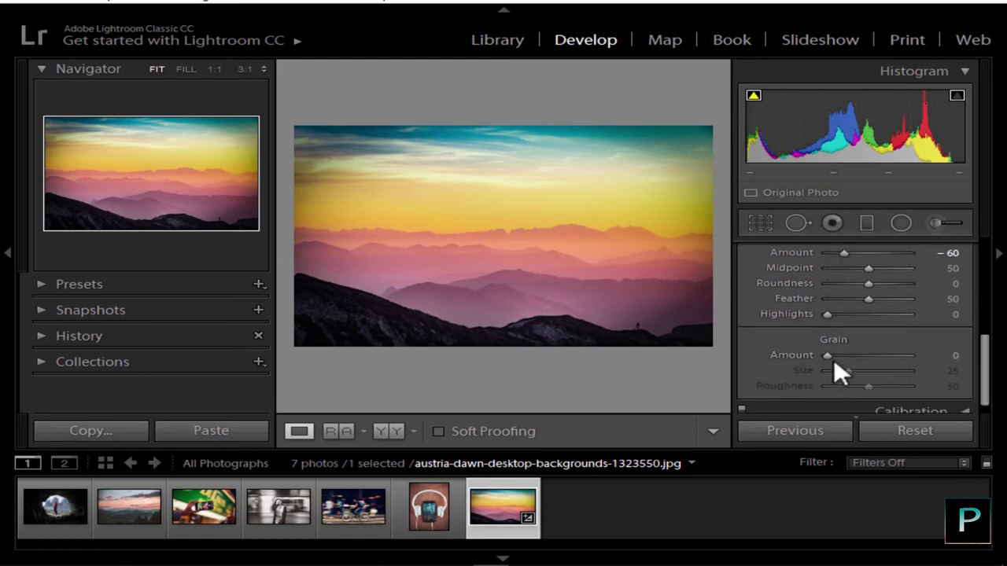
pyautogui.moveTo(833, 355); pyautogui.dragTo(851, 354)
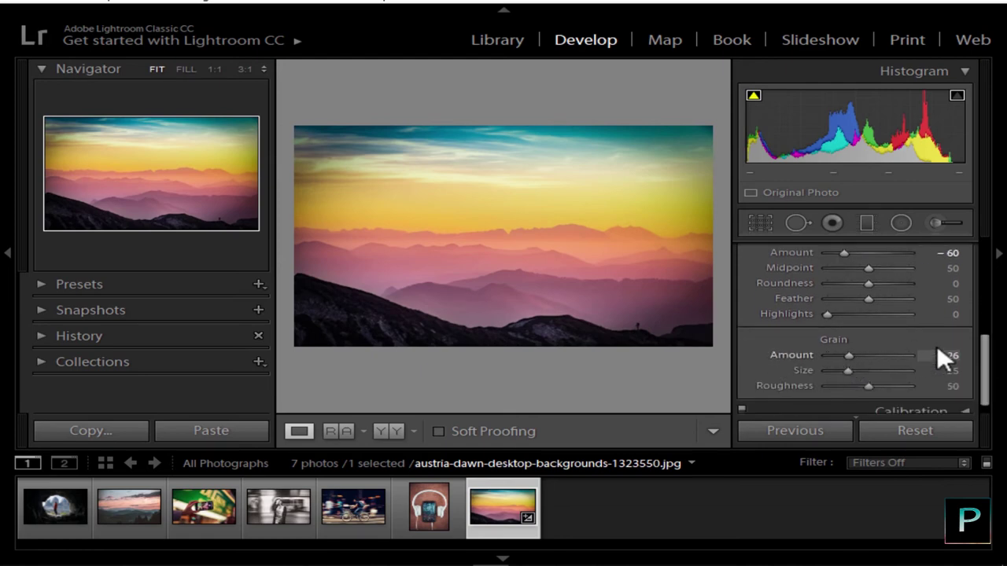
pyautogui.scroll(3, 985, 320)
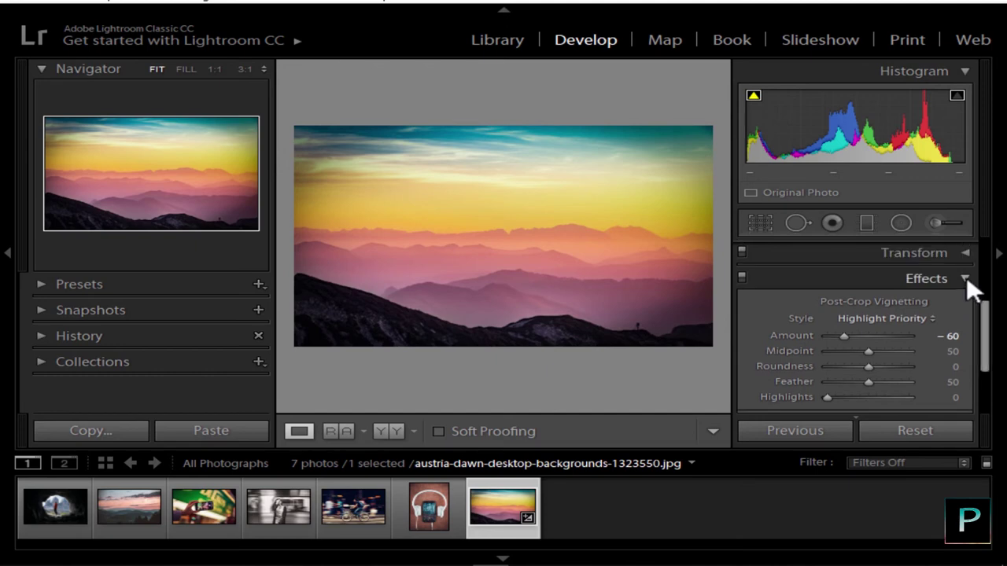
# - Collapse Effects and experiment with the Calibration Red Primary hue and saturation sliders
pyautogui.click(966, 276)
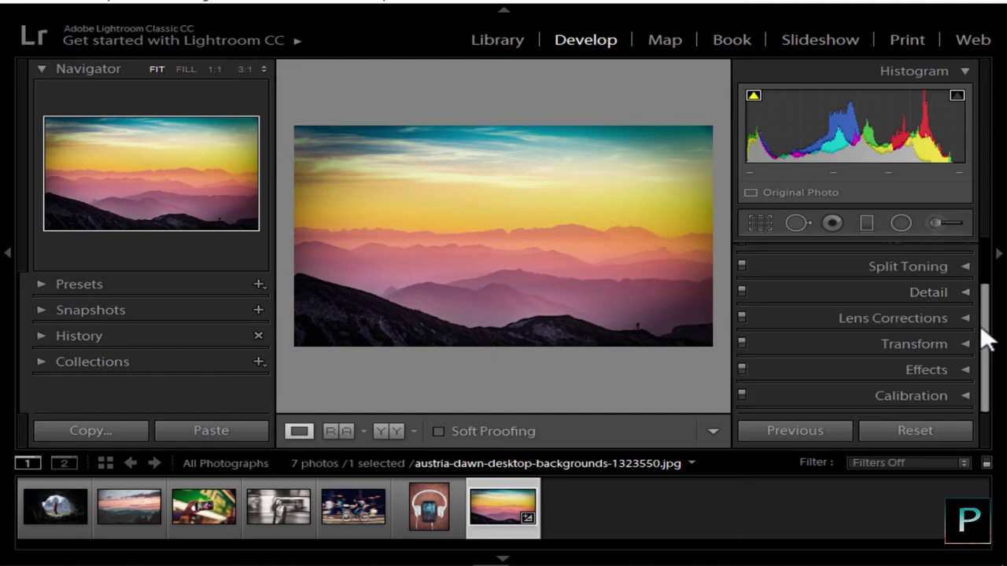
pyautogui.click(966, 386)
pyautogui.scroll(-1, 984, 339)
pyautogui.moveTo(988, 354); pyautogui.dragTo(984, 384)
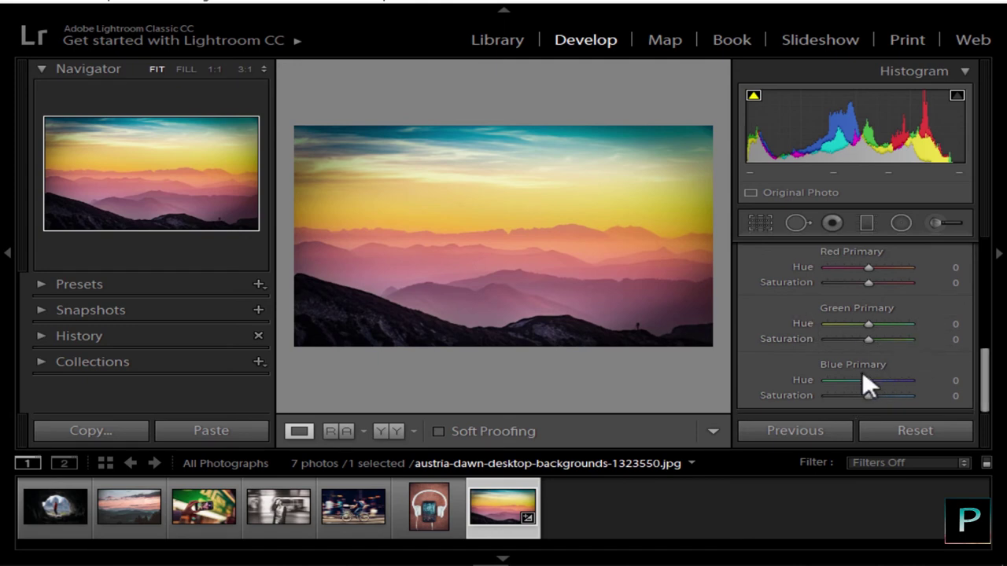
pyautogui.moveTo(870, 267); pyautogui.dragTo(938, 284)
pyautogui.doubleClick(830, 283)
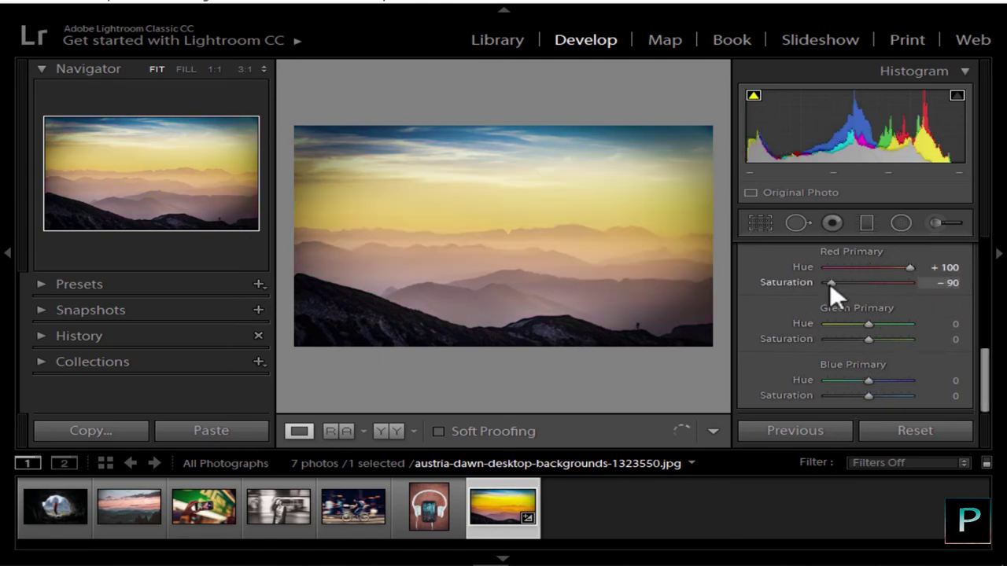
pyautogui.moveTo(878, 266); pyautogui.dragTo(902, 271)
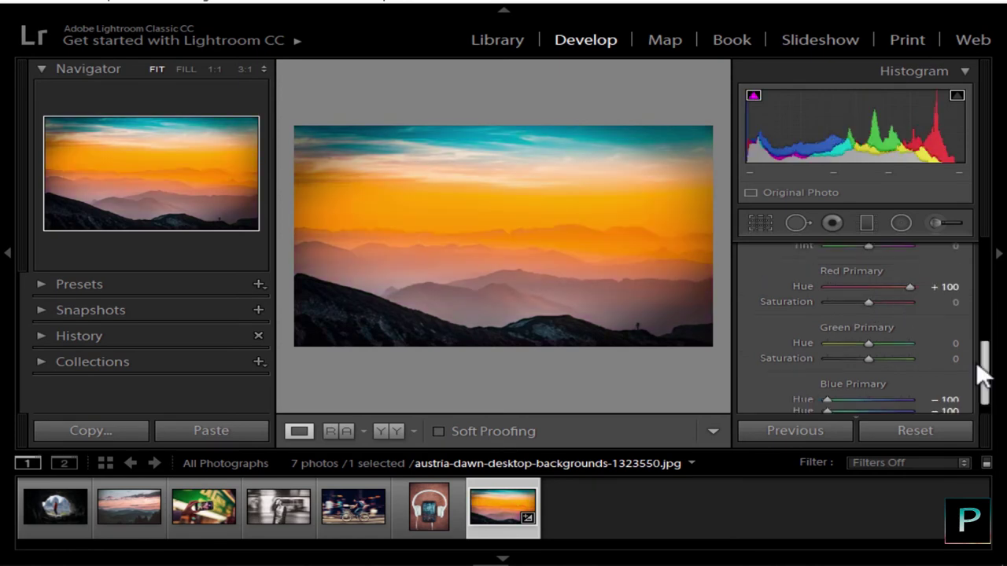
# - Reset all calibration primaries to zero and collapse the Calibration panel
pyautogui.scroll(-1, 983, 371)
pyautogui.click(913, 432)
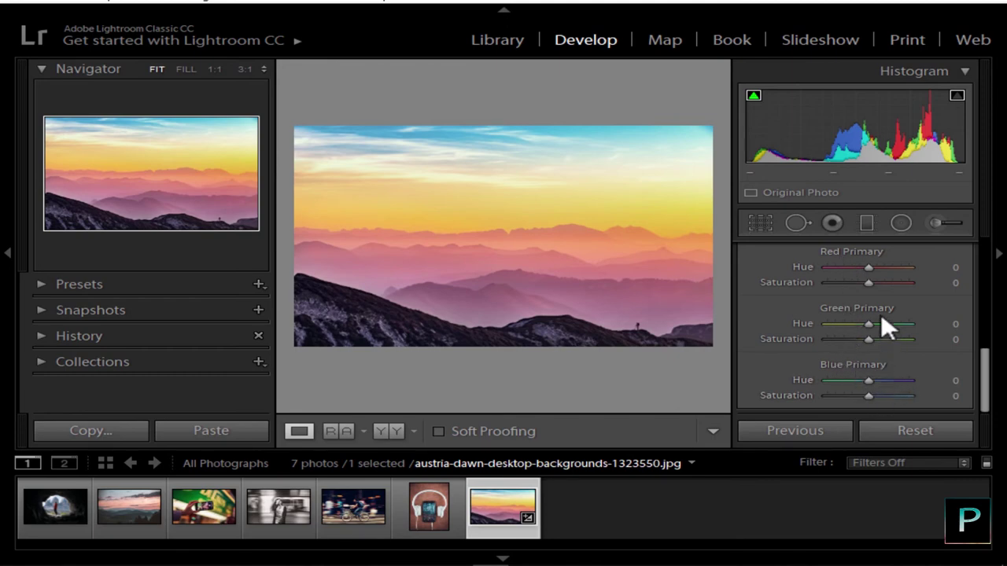
pyautogui.moveTo(989, 371); pyautogui.dragTo(966, 306)
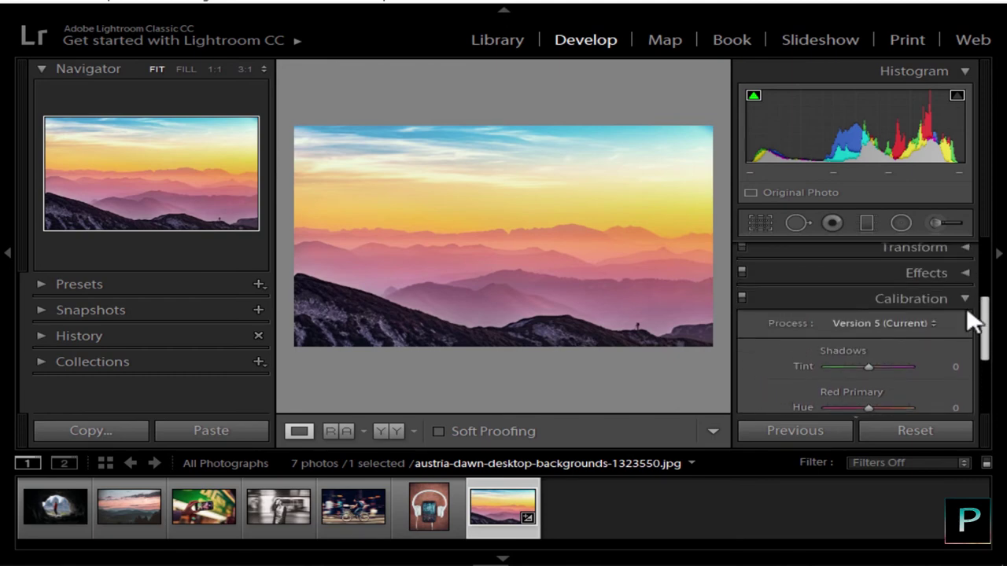
pyautogui.click(966, 301)
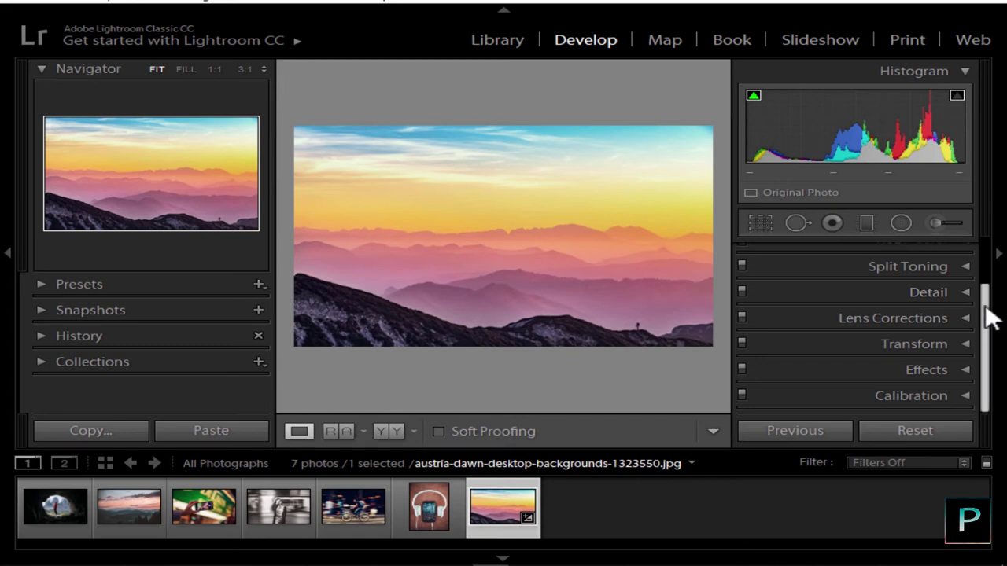
pyautogui.moveTo(983, 299); pyautogui.dragTo(982, 258)
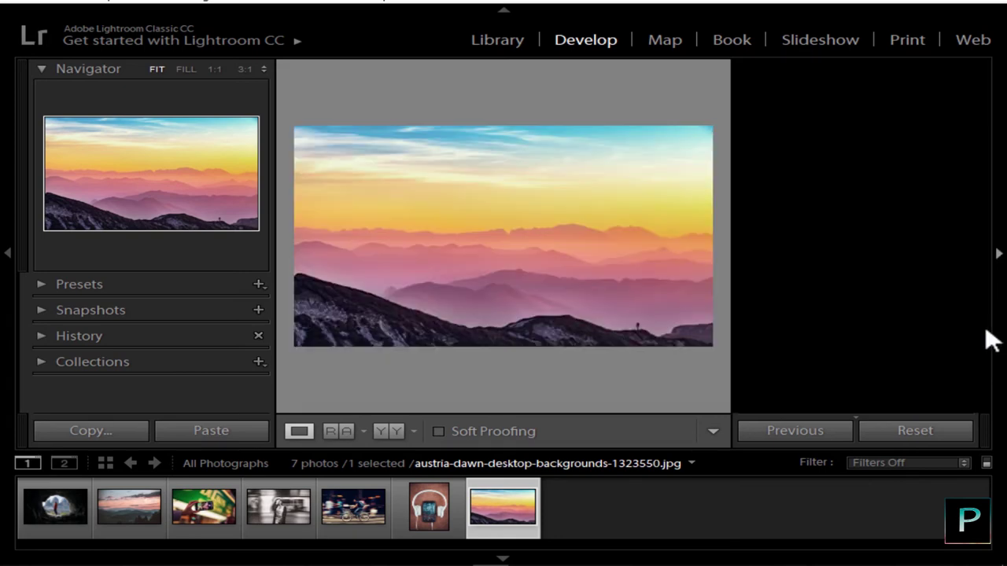
# - Hide the right panel, left panel and filmstrip to enlarge the photo
pyautogui.click(999, 254)
pyautogui.click(1005, 266)
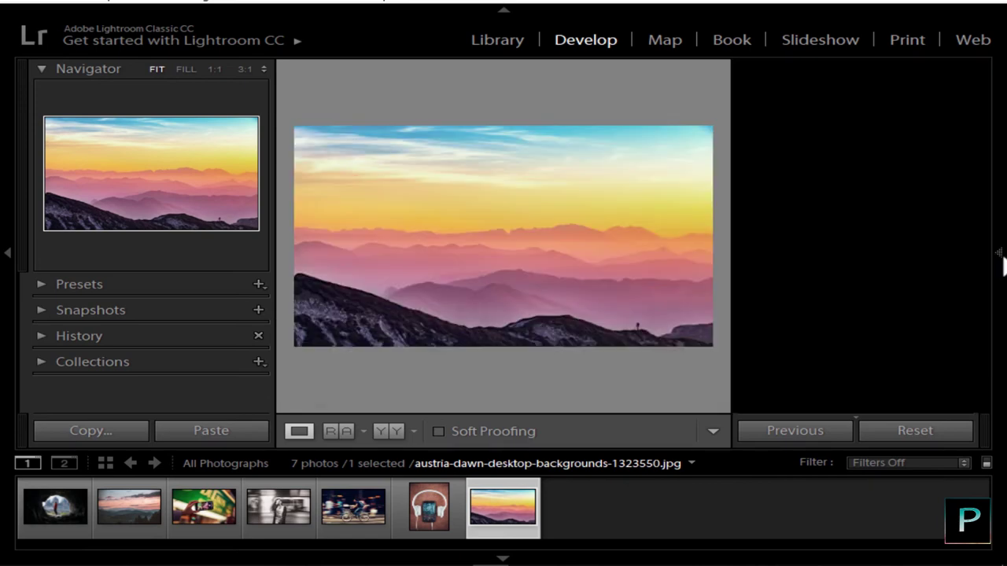
pyautogui.click(1001, 264)
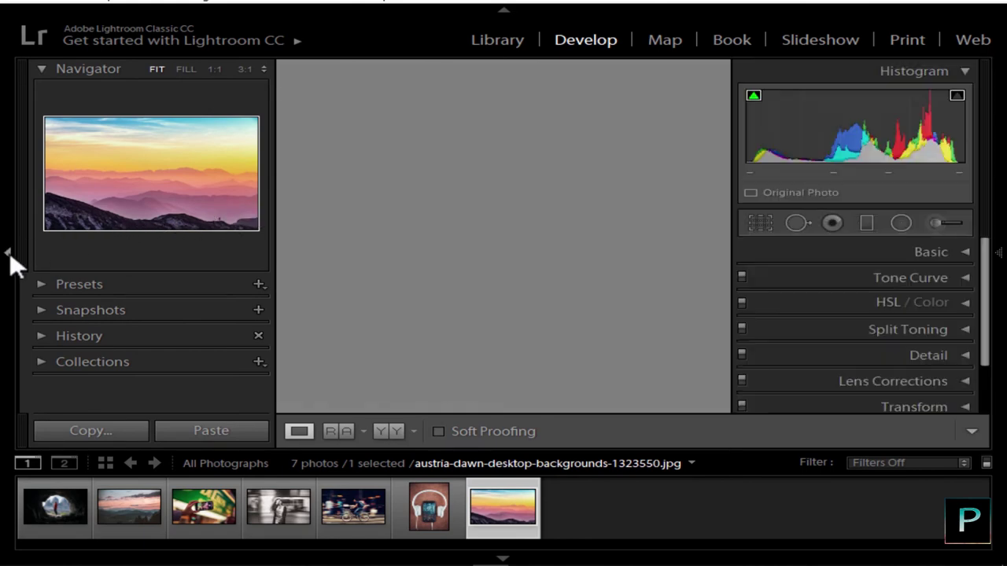
pyautogui.click(2, 272)
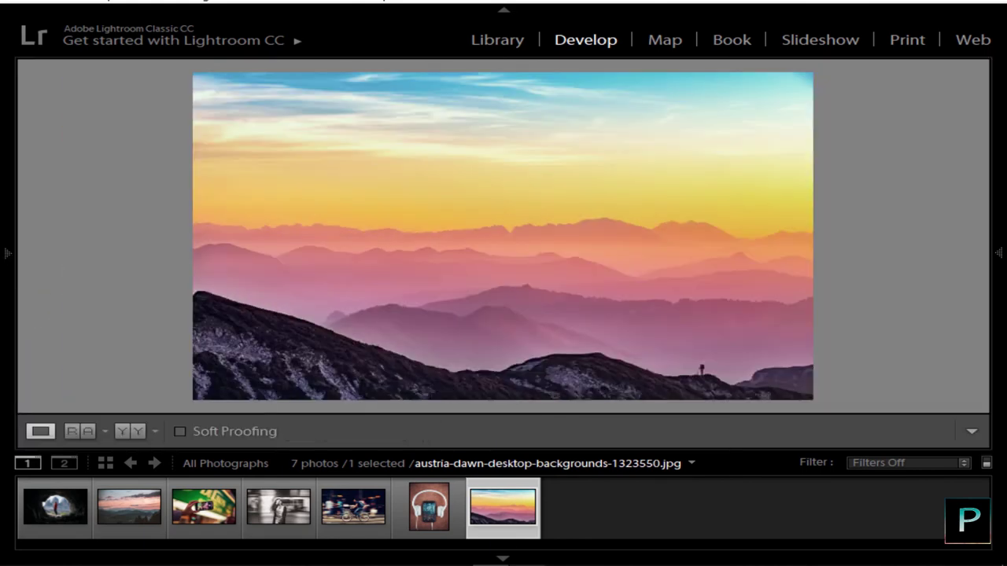
pyautogui.click(503, 560)
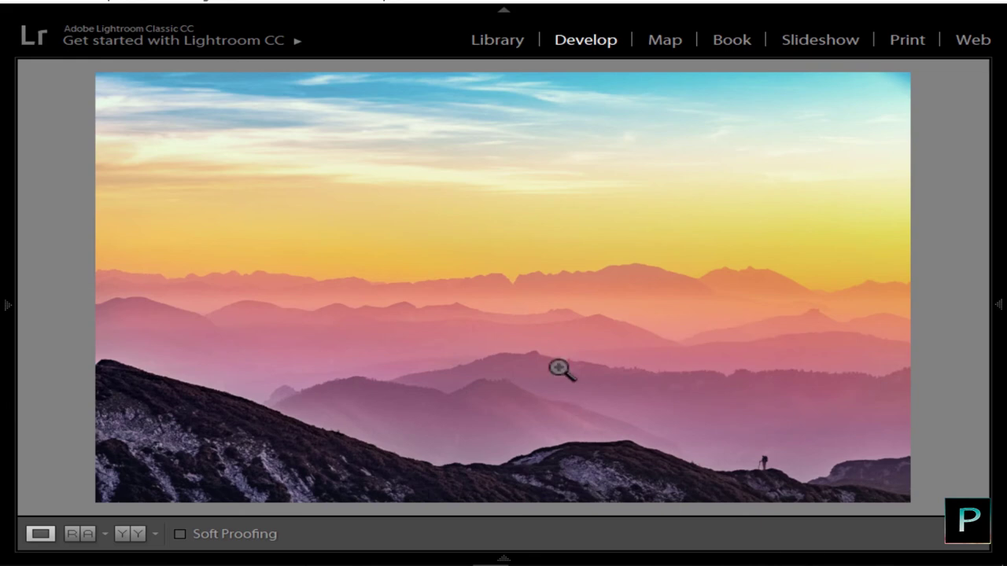
# - Restore the right panel with F8, then pin left, right and filmstrip panels open
pyautogui.press('F8')
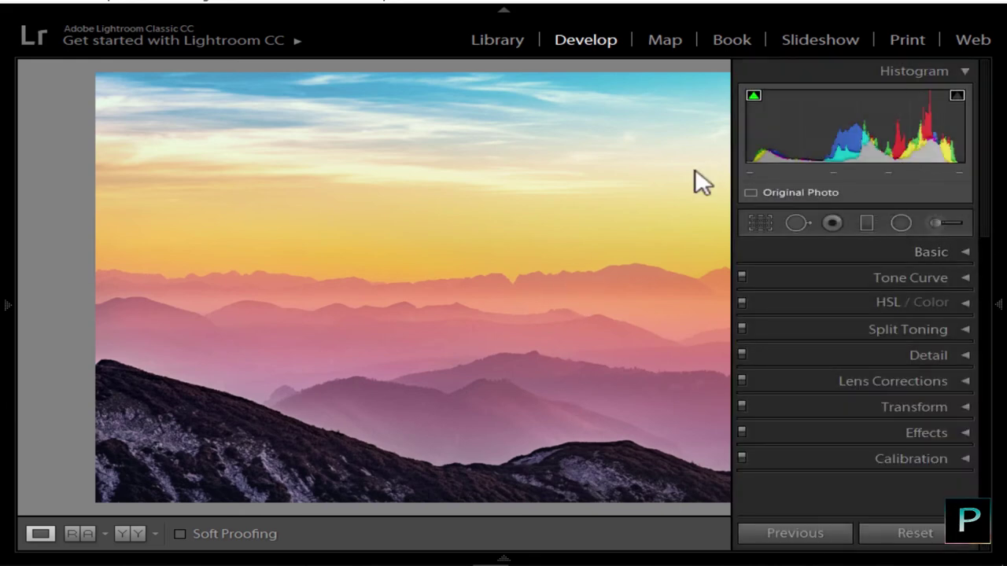
pyautogui.moveTo(7, 274)
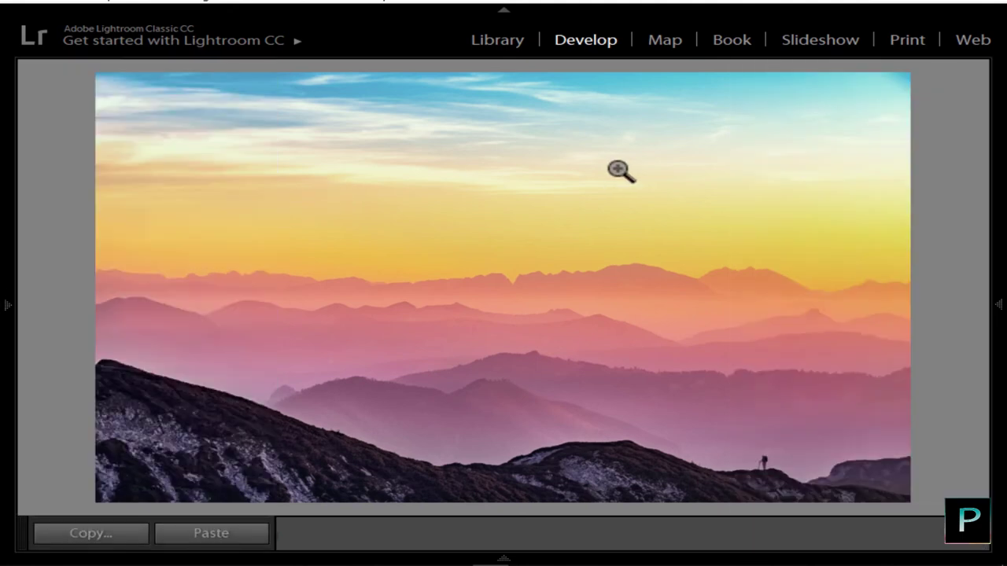
pyautogui.moveTo(2, 203)
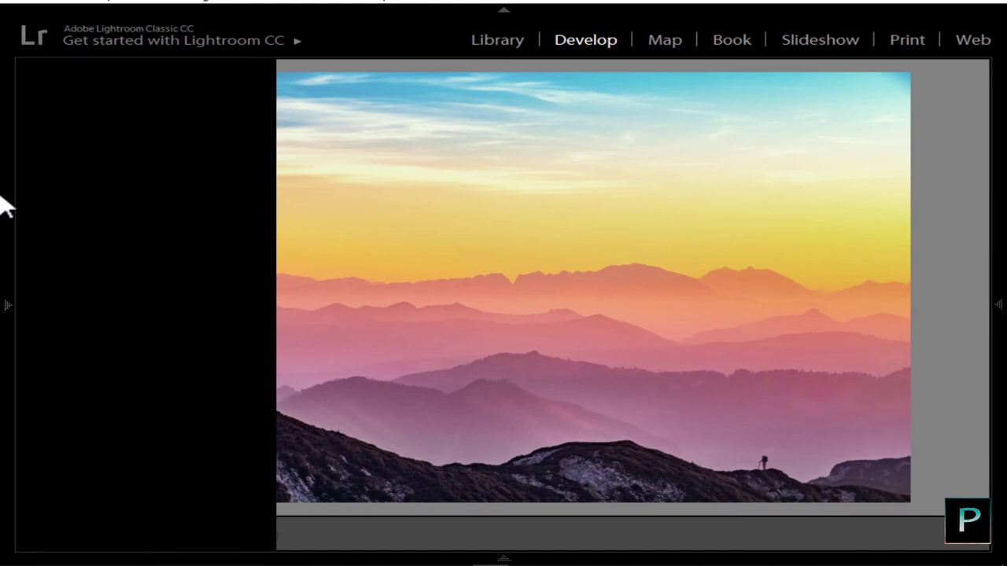
pyautogui.click(6, 302)
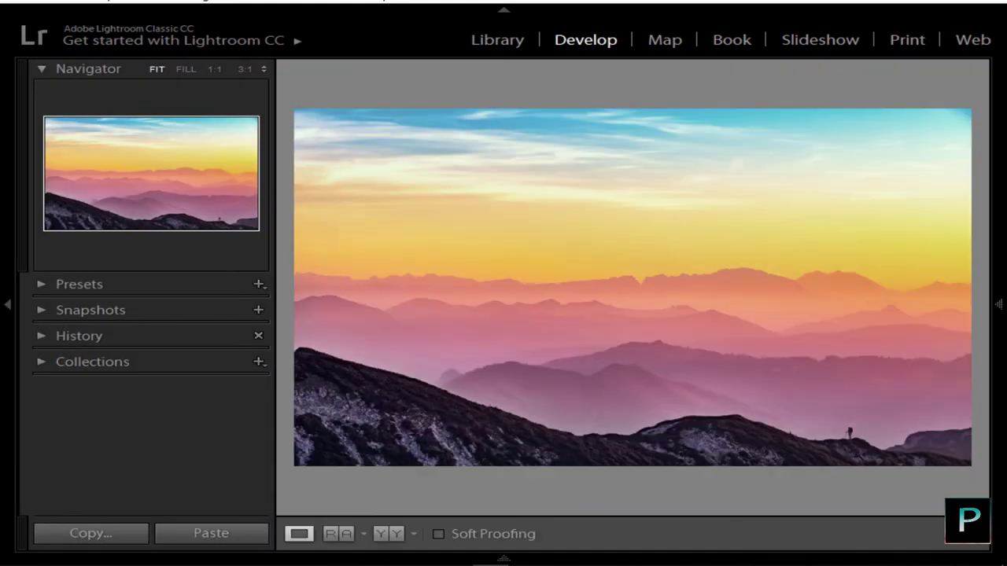
pyautogui.click(1000, 303)
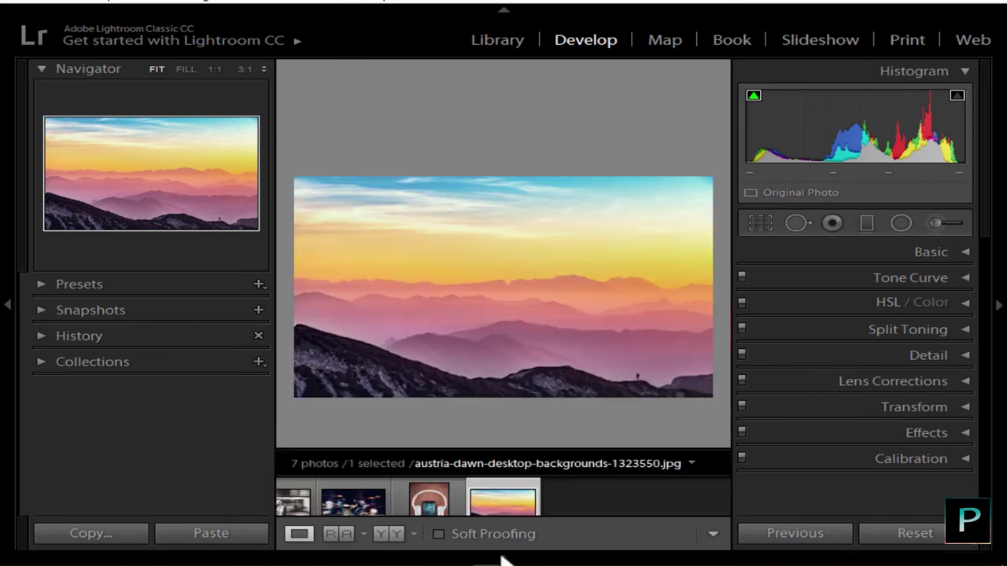
pyautogui.click(503, 558)
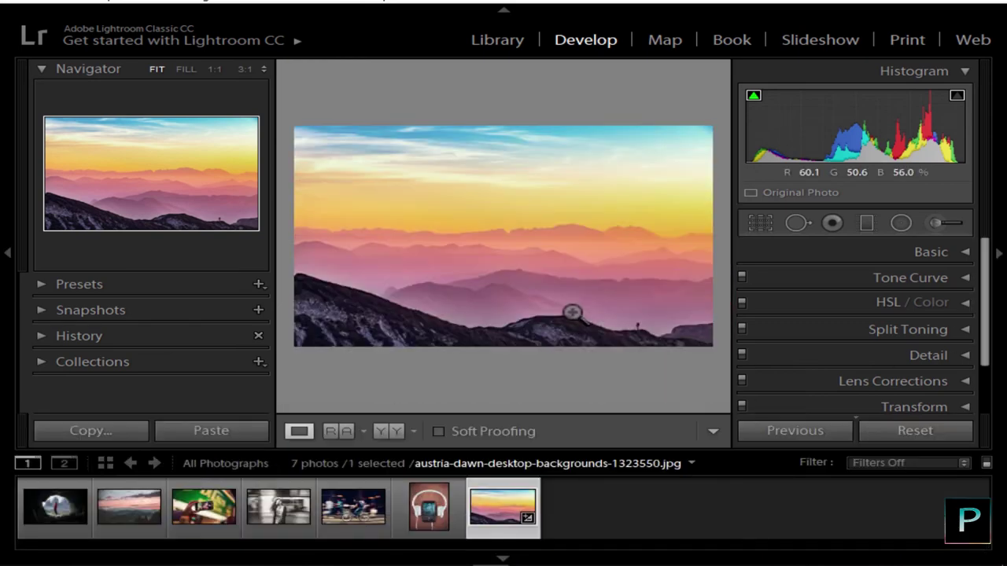
# - In the Basic panel, drag white balance Temp down to -100
pyautogui.click(968, 250)
pyautogui.moveTo(869, 355); pyautogui.dragTo(826, 355)
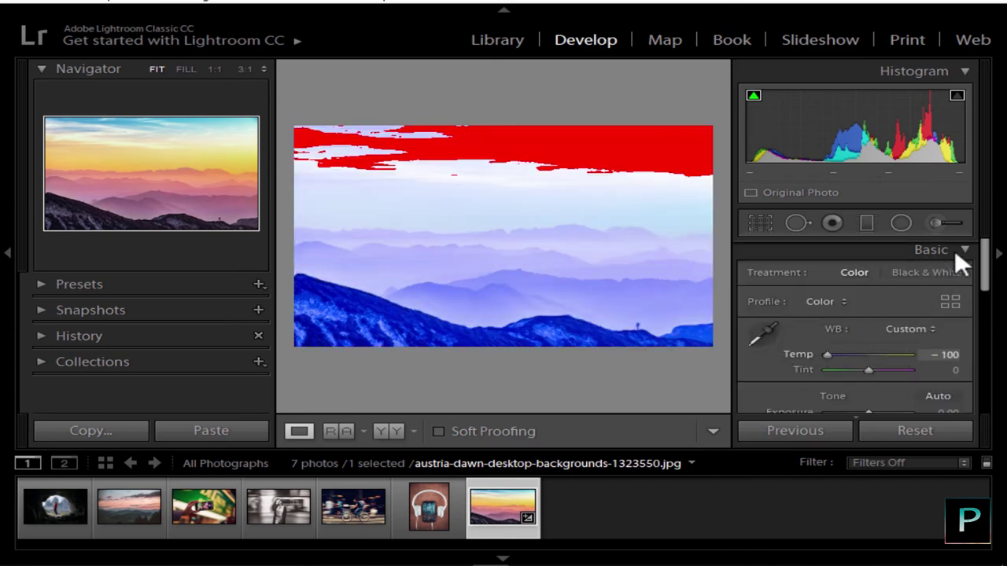
pyautogui.click(957, 251)
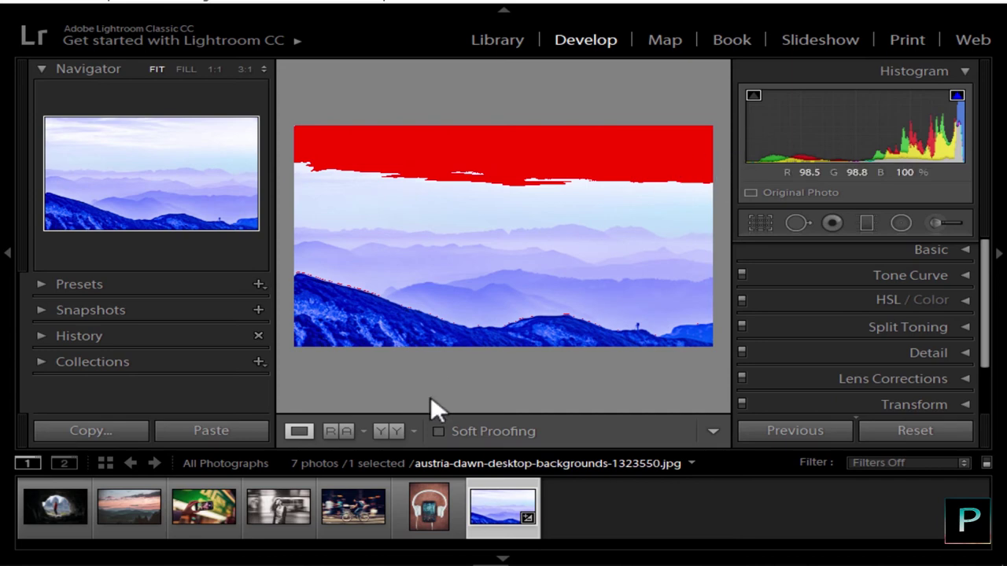
# - Cycle through side-by-side, split and stacked Before/After layouts, then Reset the photo's colours
pyautogui.click(388, 431)
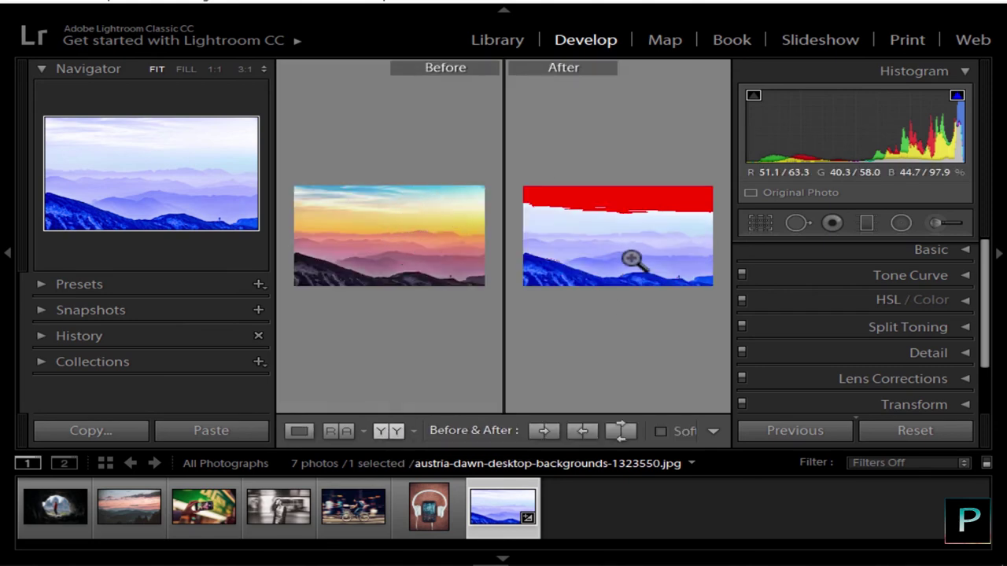
pyautogui.click(401, 437)
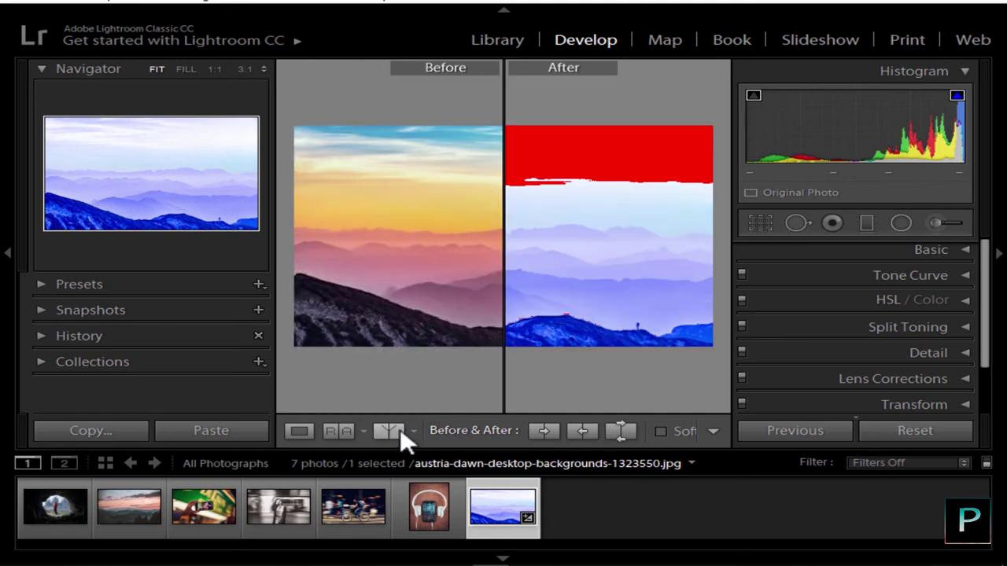
pyautogui.click(401, 438)
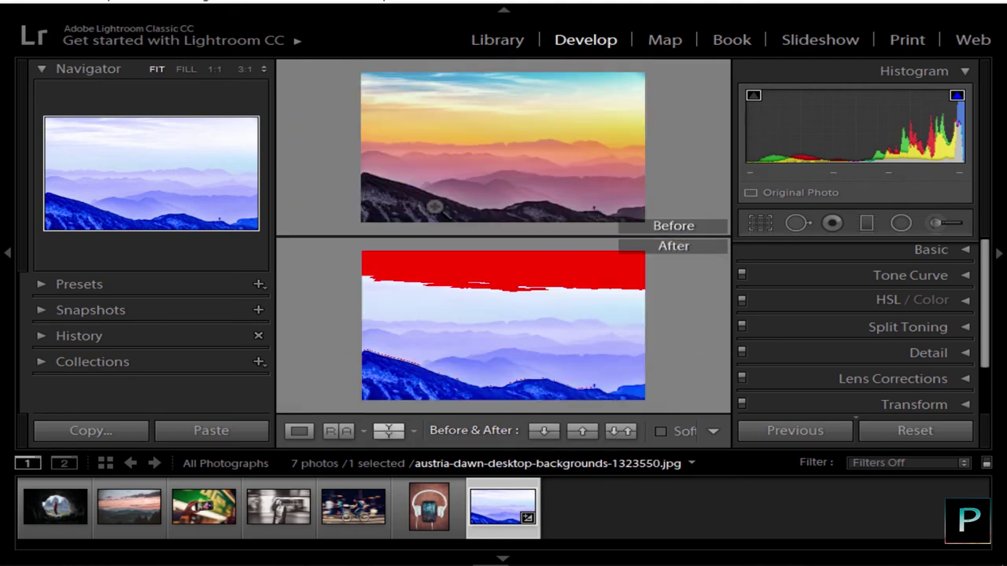
pyautogui.click(379, 434)
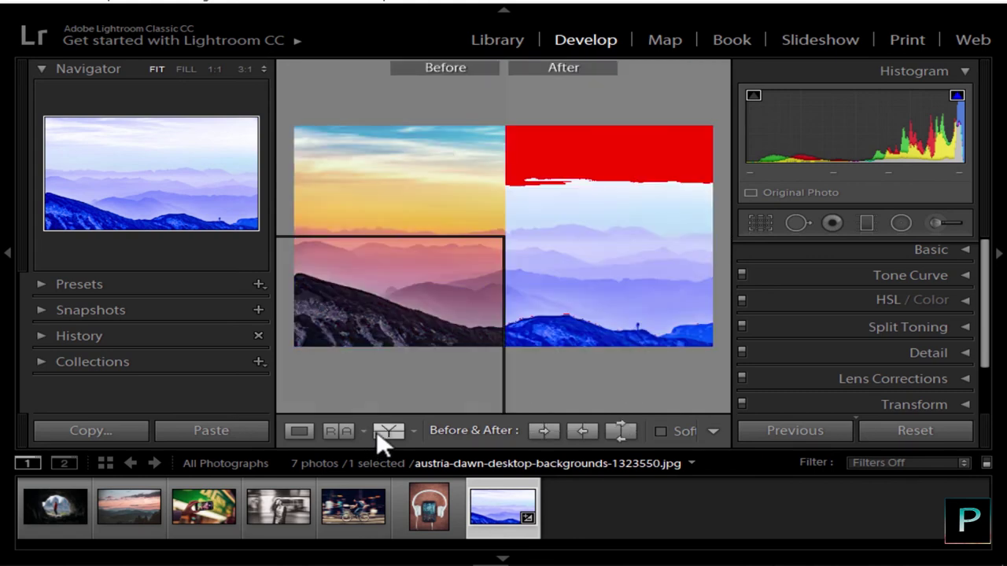
pyautogui.click(386, 433)
pyautogui.click(386, 432)
pyautogui.click(385, 433)
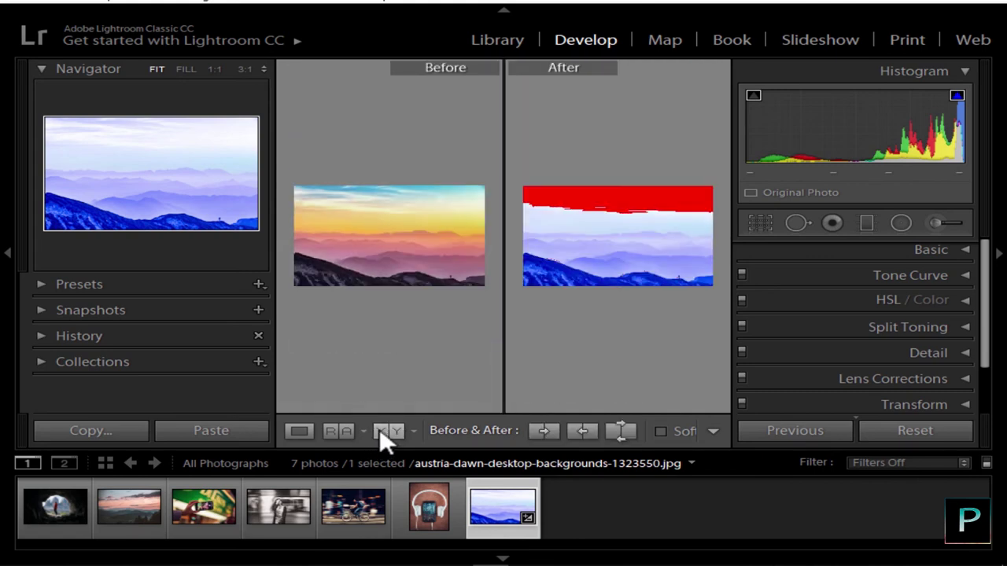
pyautogui.click(299, 432)
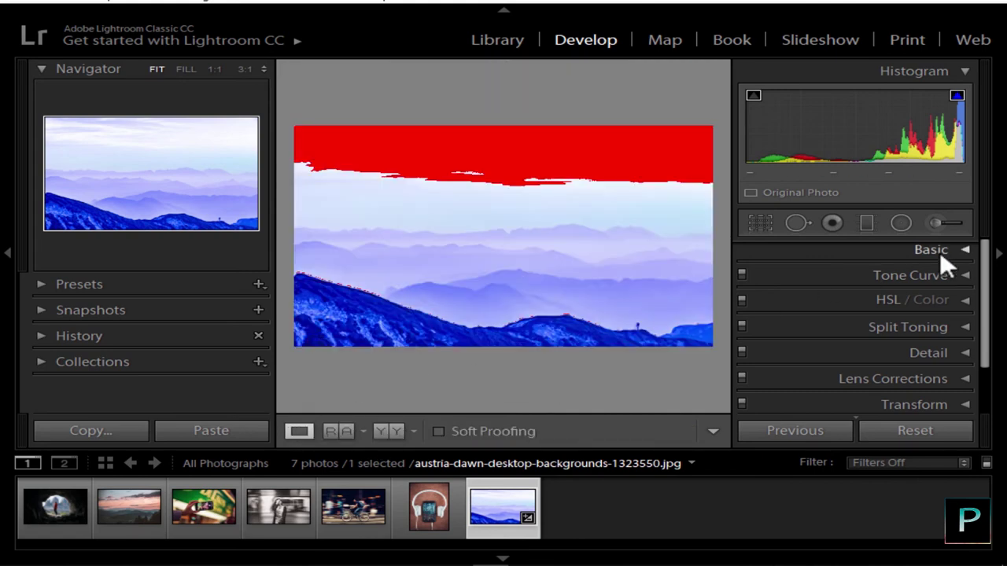
pyautogui.click(899, 432)
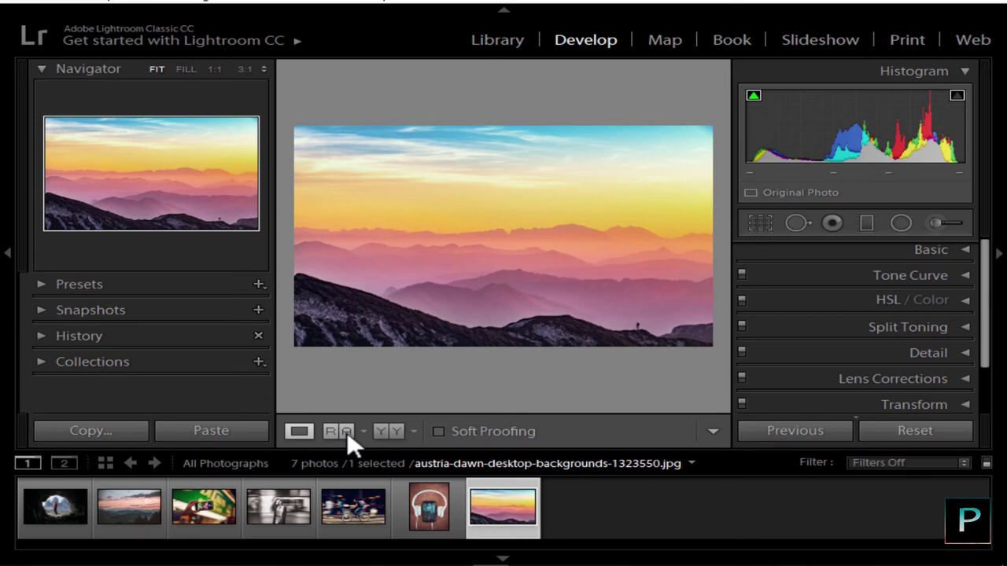
# - Drag the second filmstrip photo into Reference View, then return to Loupe view
pyautogui.click(344, 432)
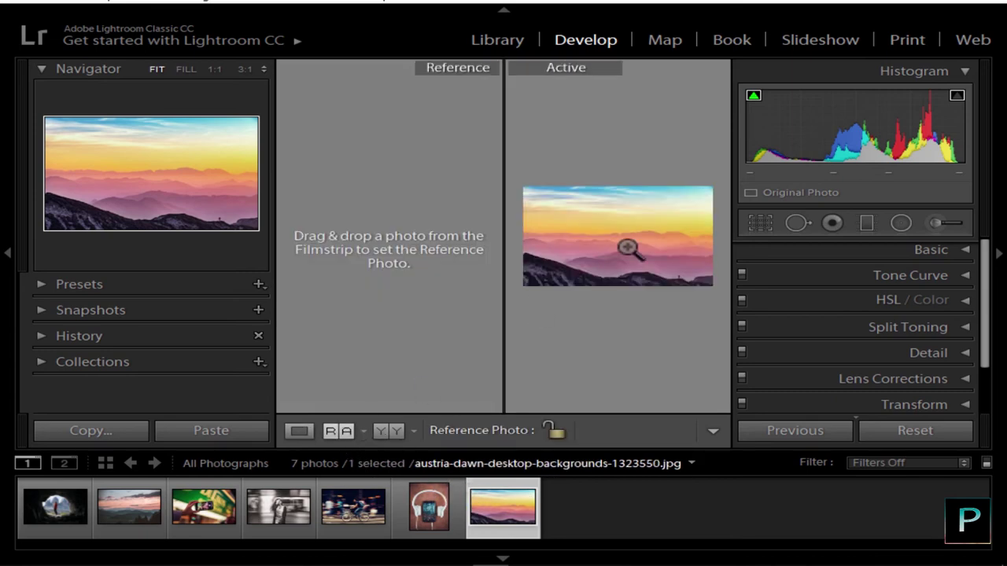
pyautogui.moveTo(140, 503); pyautogui.dragTo(409, 228)
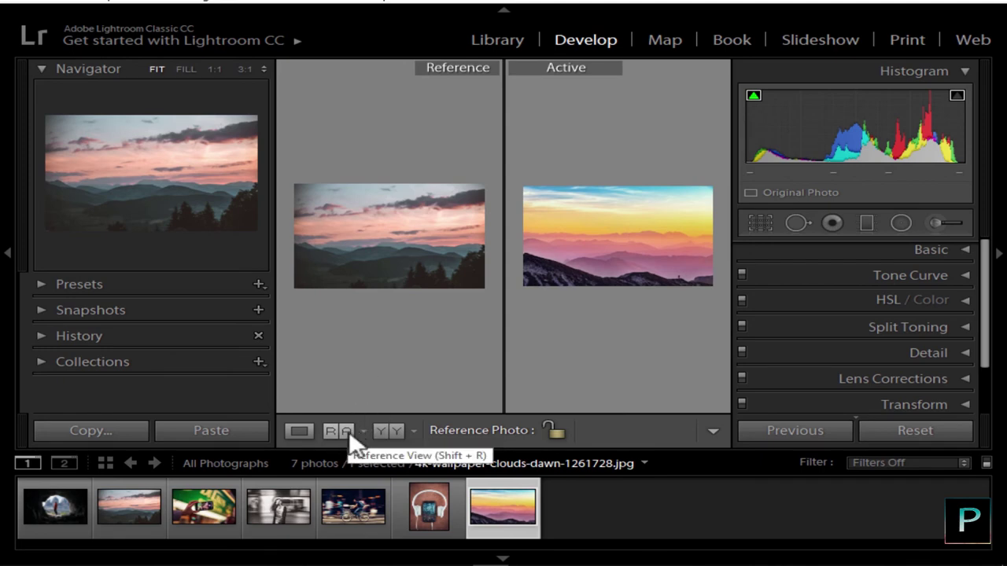
pyautogui.click(299, 431)
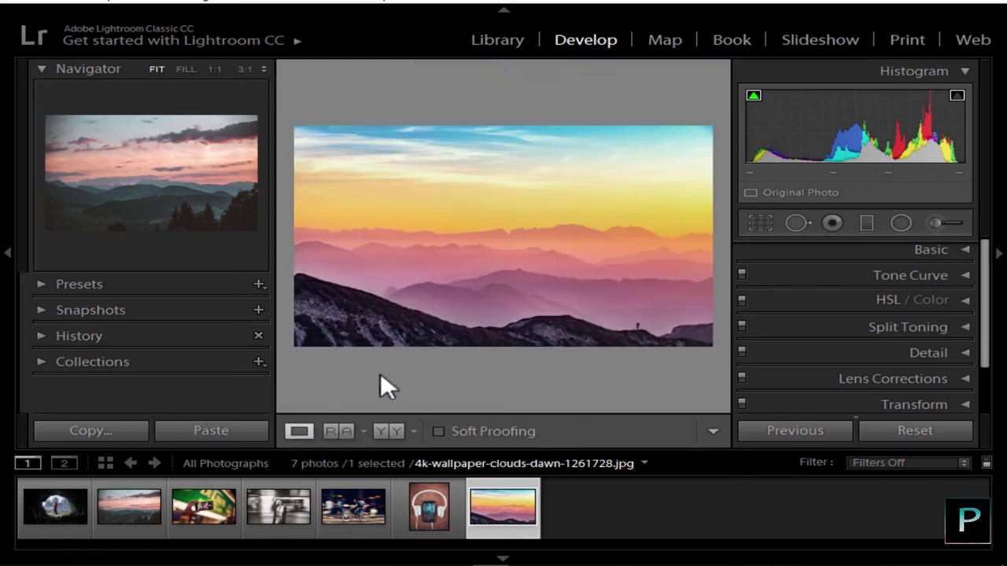
pyautogui.moveTo(991, 278); pyautogui.dragTo(999, 252)
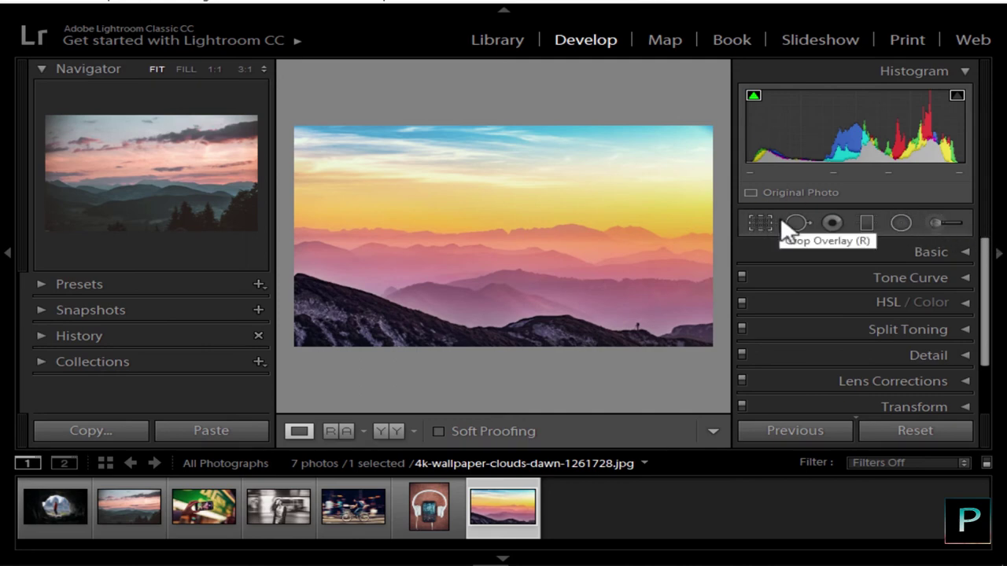
pyautogui.hotkey('ctrl', 'z')
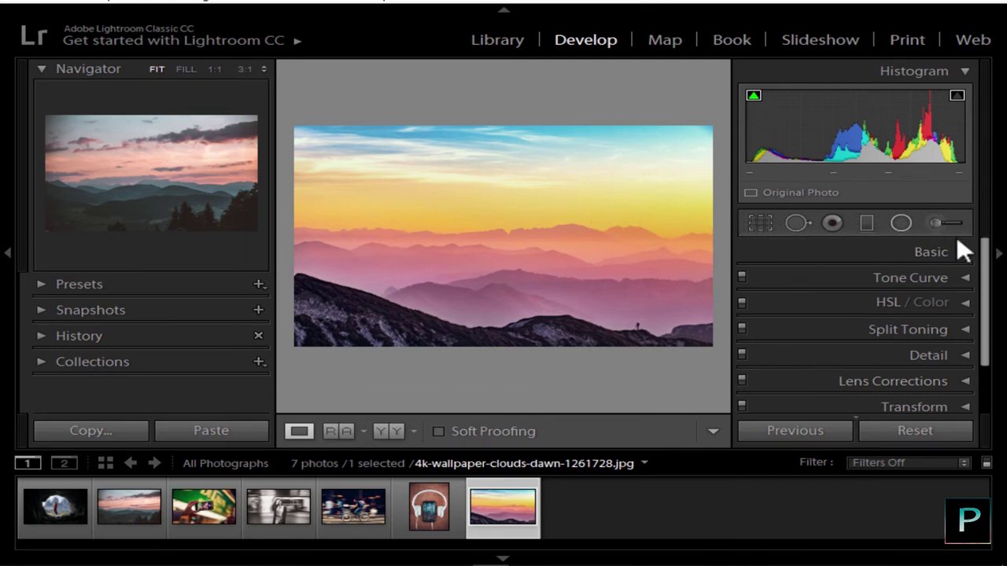
pyautogui.click(762, 222)
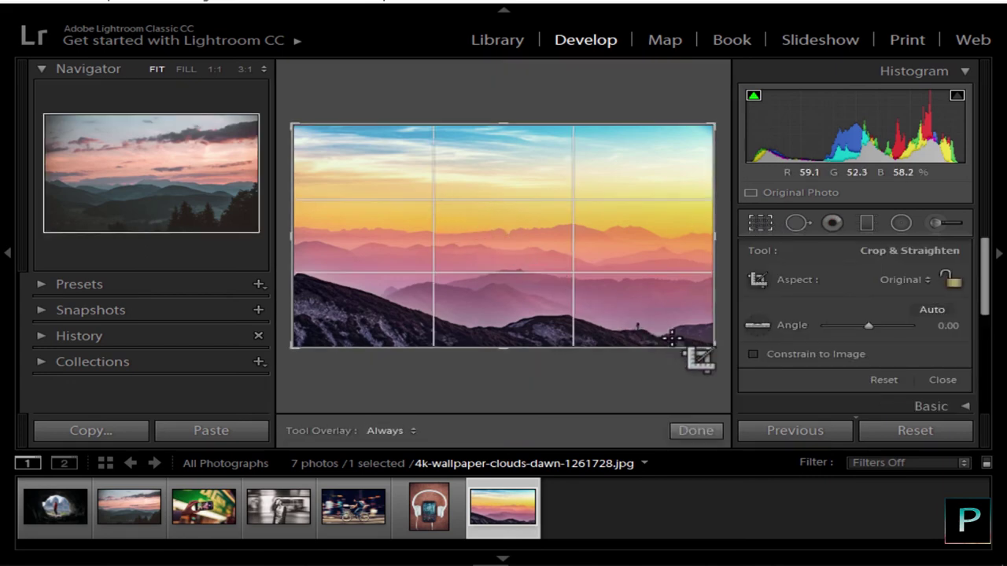
pyautogui.moveTo(714, 348); pyautogui.dragTo(692, 338)
pyautogui.hotkey('ctrl', 'alt', 'r')
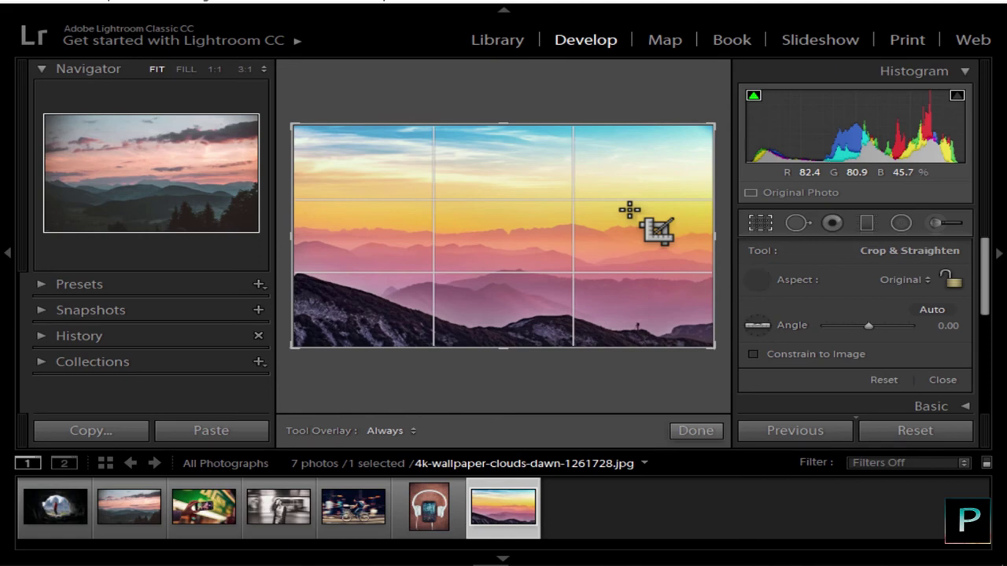
pyautogui.moveTo(629, 209); pyautogui.dragTo(346, 327)
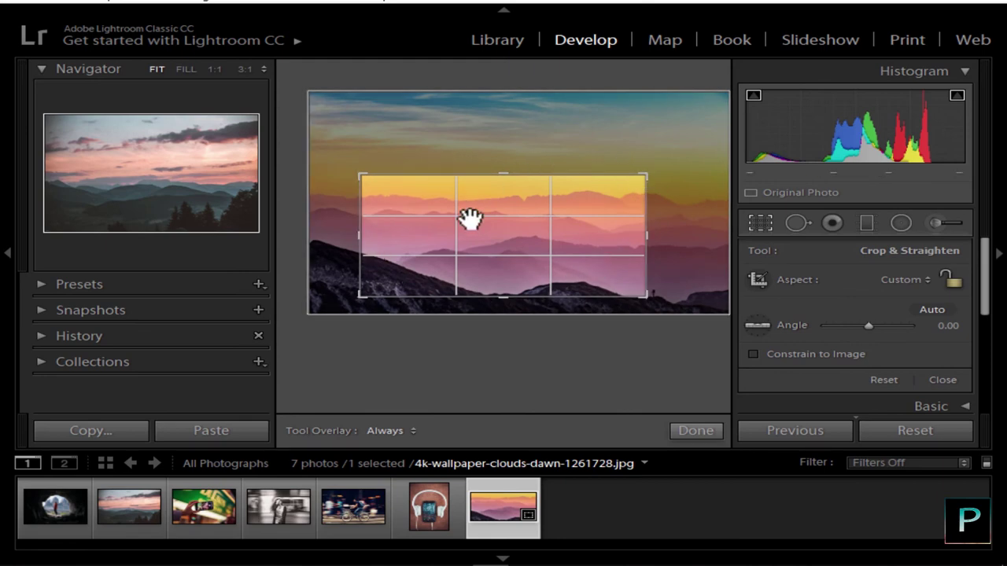
pyautogui.click(706, 429)
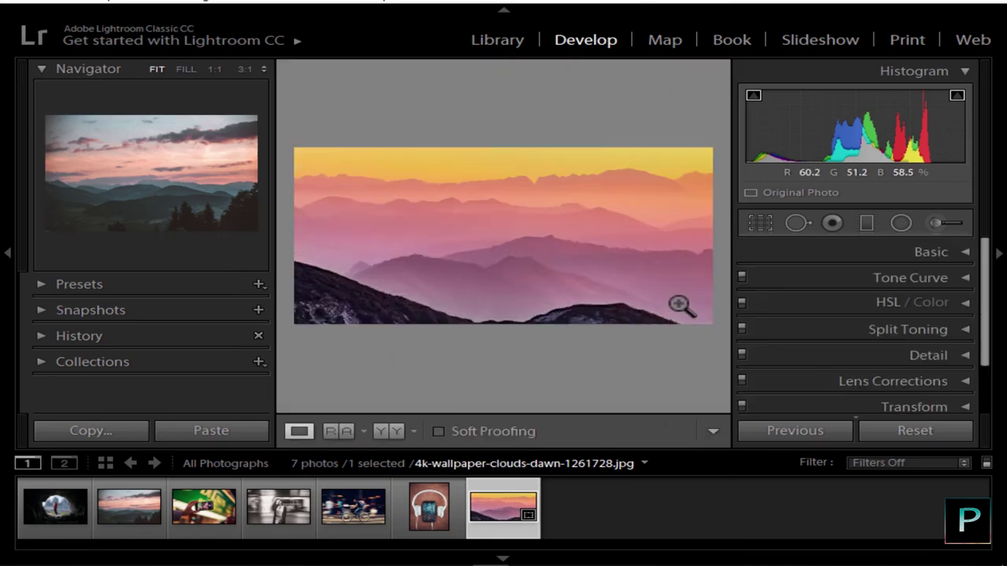
pyautogui.hotkey('ctrl', 'z')
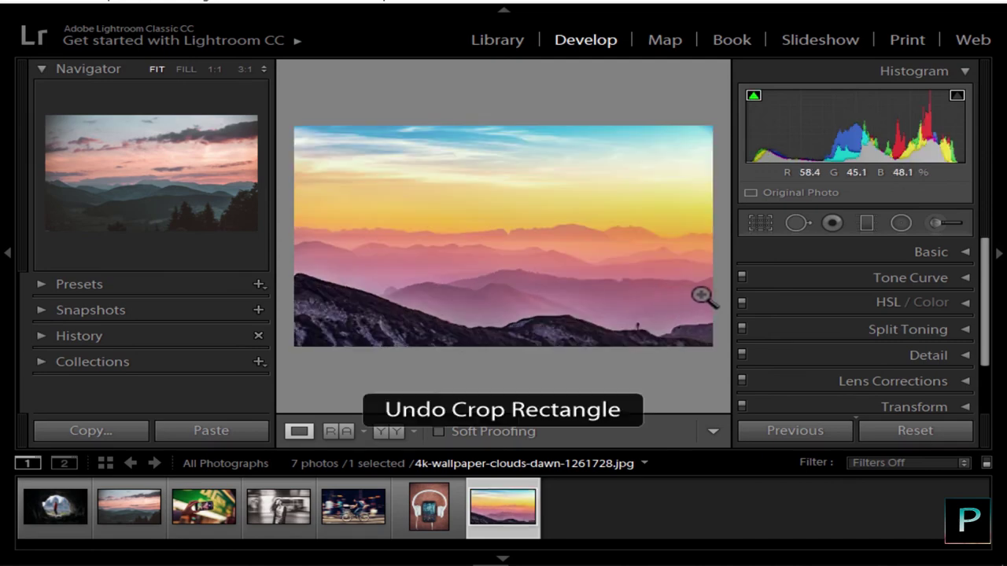
# - Switch Spot Removal to Heal and place a size-76 heal spot over the ridge hiker
pyautogui.click(797, 224)
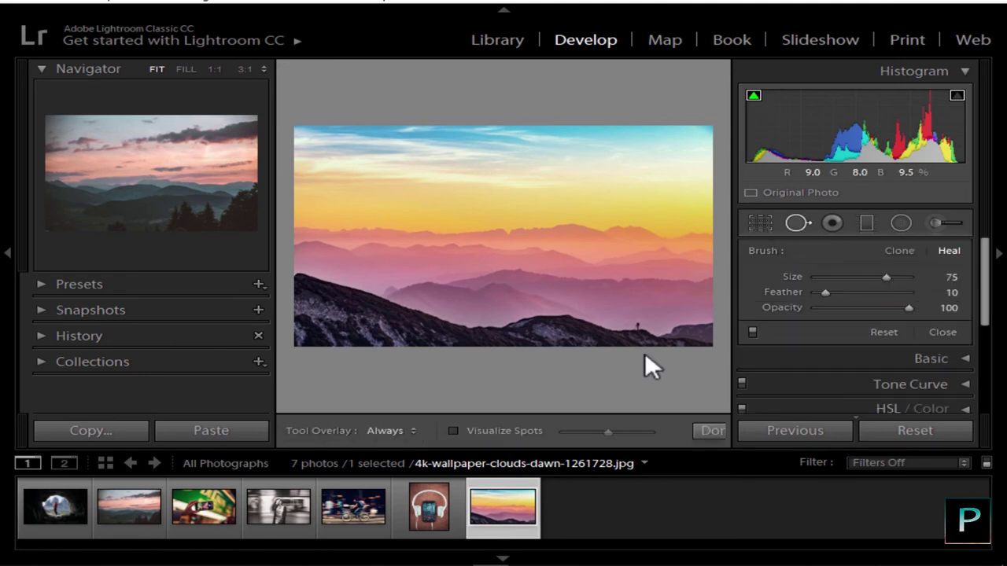
pyautogui.press('z')
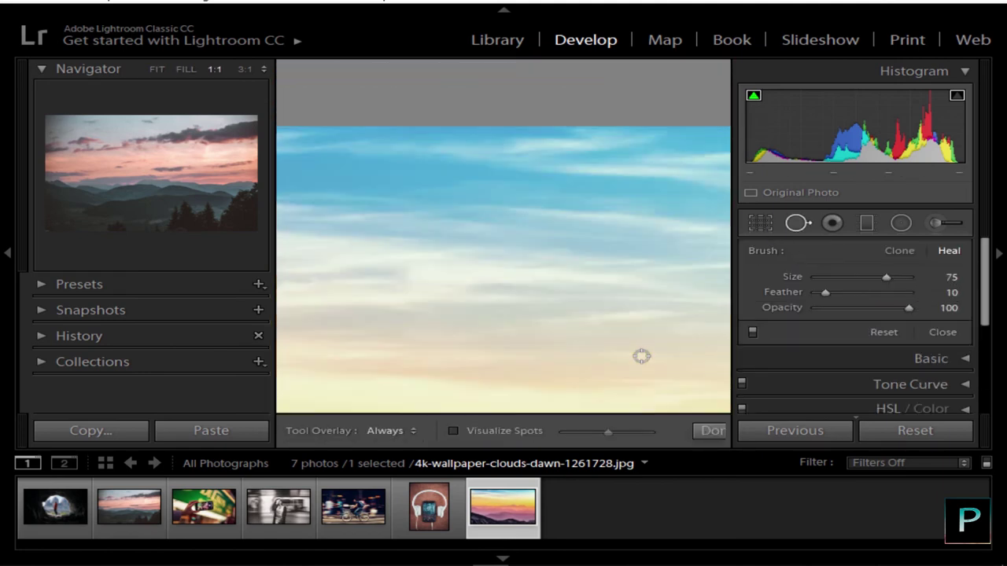
pyautogui.moveTo(640, 354)
pyautogui.mouseDown()
pyautogui.moveTo(621, 339)
pyautogui.moveTo(627, 266)
pyautogui.moveTo(652, 312)
pyautogui.moveTo(636, 270)
pyautogui.moveTo(559, 110)
pyautogui.moveTo(550, 128)
pyautogui.mouseUp()
pyautogui.hotkey('ctrl', '-')
pyautogui.hotkey('ctrl', '-')
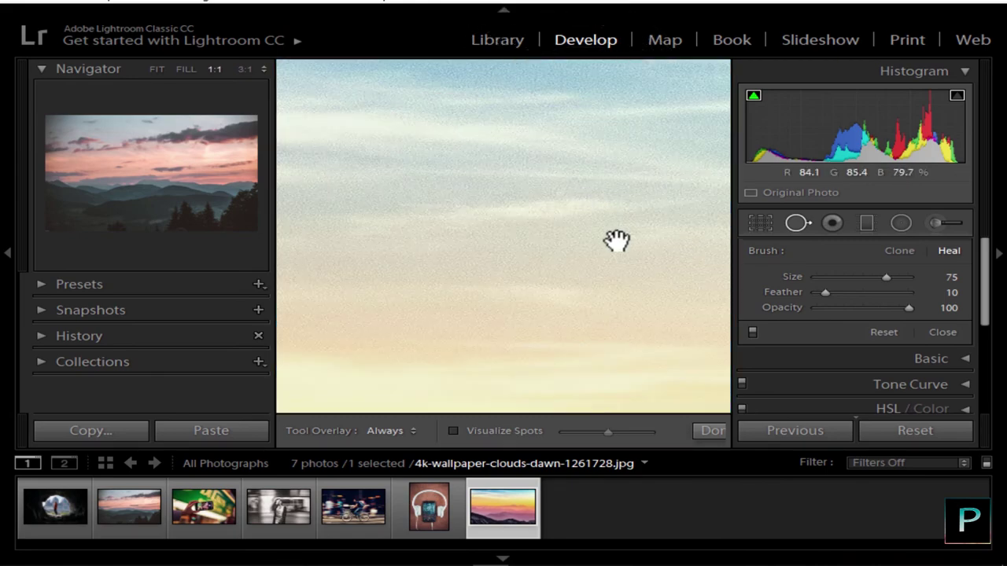
pyautogui.scroll(-5, 614, 241)
pyautogui.moveTo(719, 374)
pyautogui.mouseDown()
pyautogui.moveTo(656, 297)
pyautogui.moveTo(575, 298)
pyautogui.moveTo(586, 212)
pyautogui.moveTo(603, 218)
pyautogui.moveTo(573, 252)
pyautogui.moveTo(540, 251)
pyautogui.moveTo(559, 295)
pyautogui.moveTo(546, 292)
pyautogui.mouseUp()
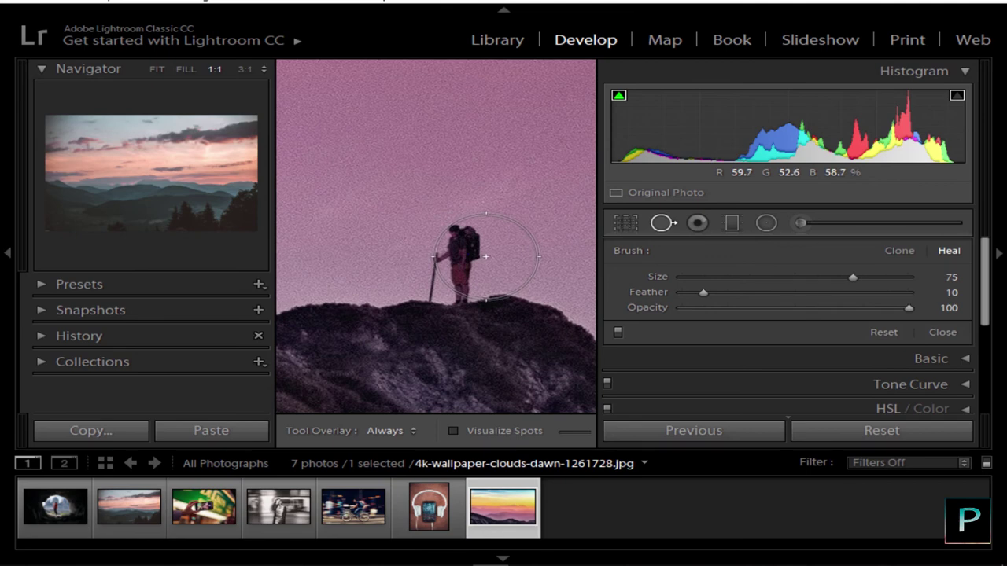
pyautogui.scroll(1, 492, 252)
pyautogui.scroll(1, 497, 251)
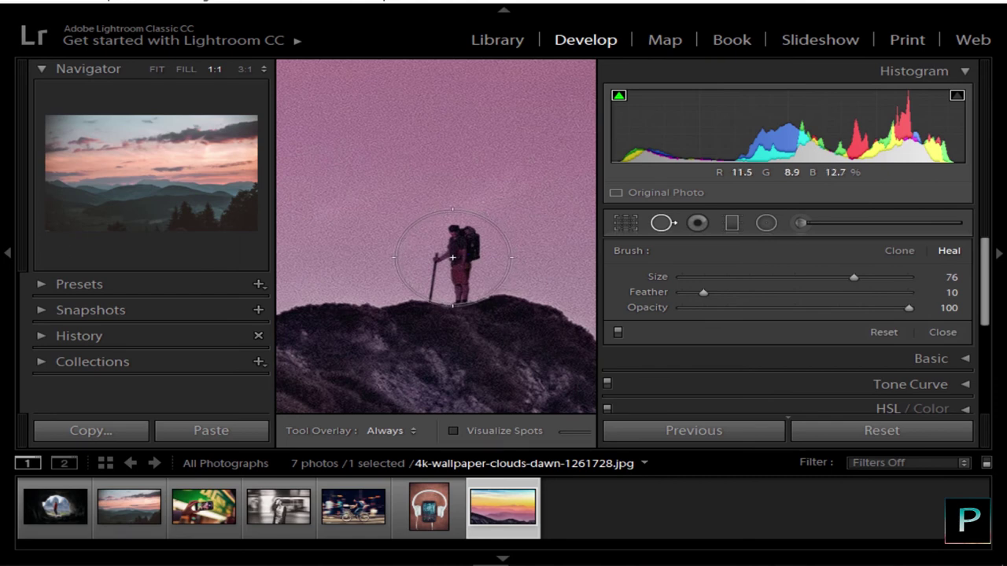
pyautogui.click(450, 257)
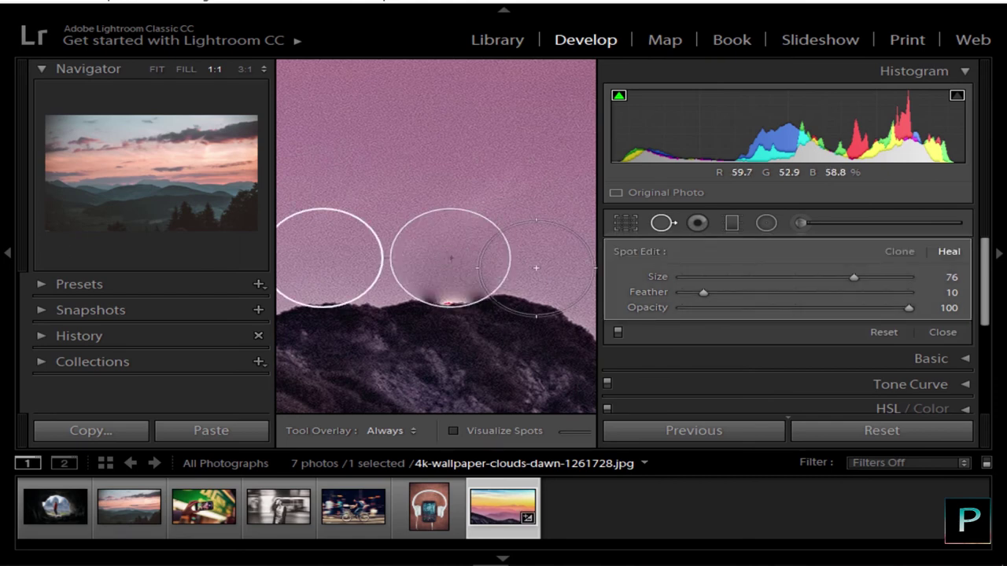
# - Drag the heal spot's source circle up onto clean sky, then zoom back to fit
pyautogui.press('z')
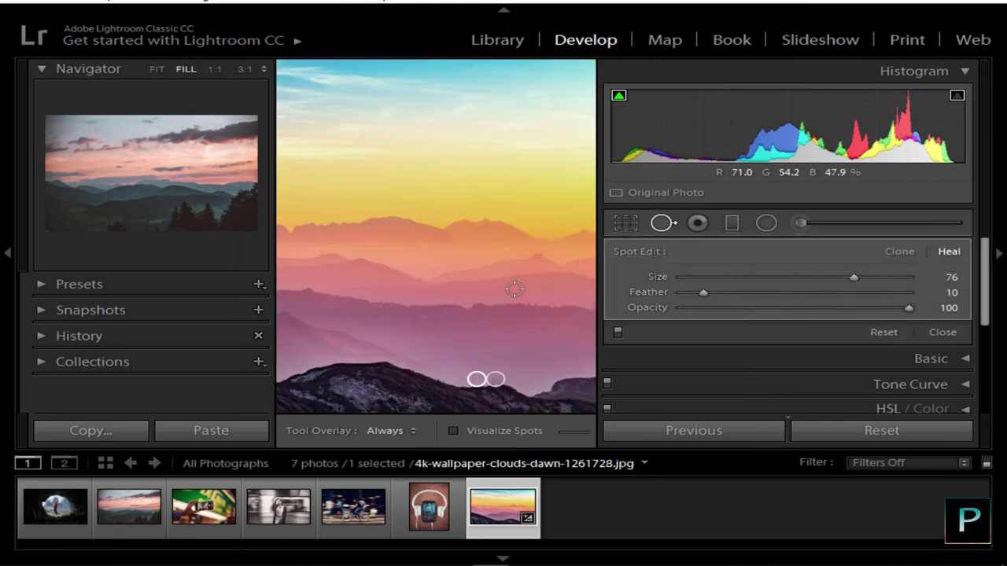
pyautogui.press('z')
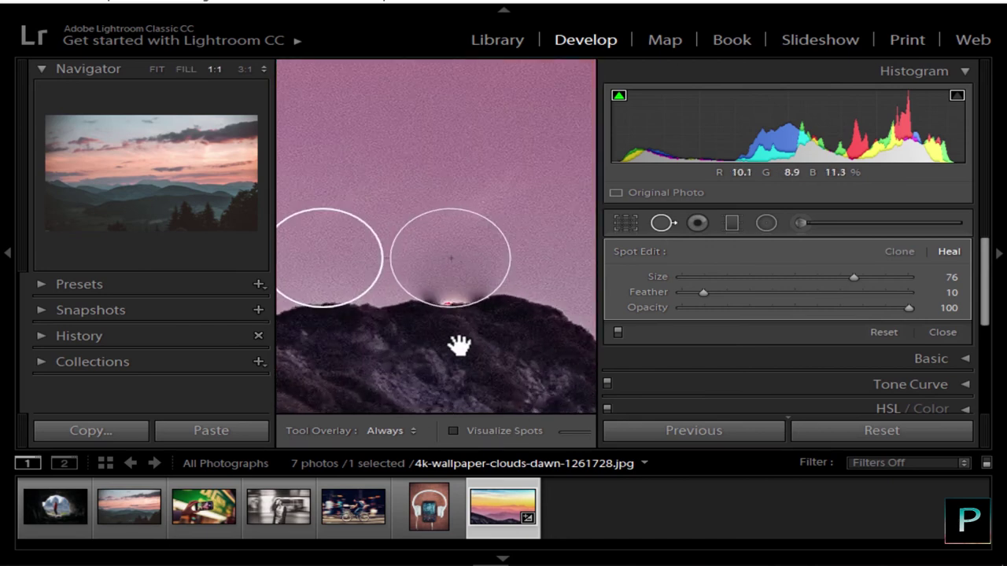
pyautogui.moveTo(457, 342); pyautogui.dragTo(487, 359)
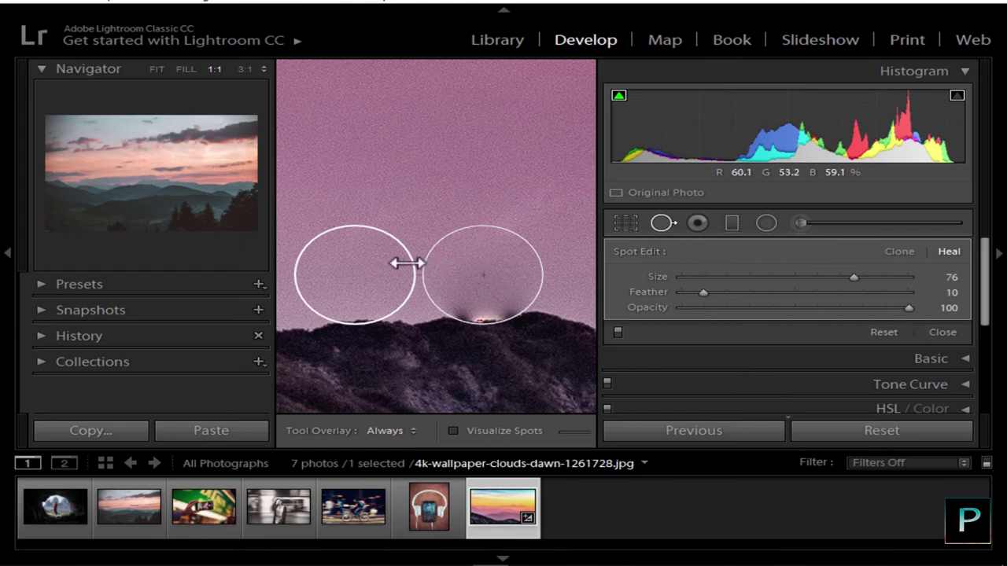
pyautogui.moveTo(341, 275)
pyautogui.mouseDown()
pyautogui.moveTo(341, 240)
pyautogui.moveTo(393, 187)
pyautogui.moveTo(414, 128)
pyautogui.moveTo(450, 101)
pyautogui.mouseUp()
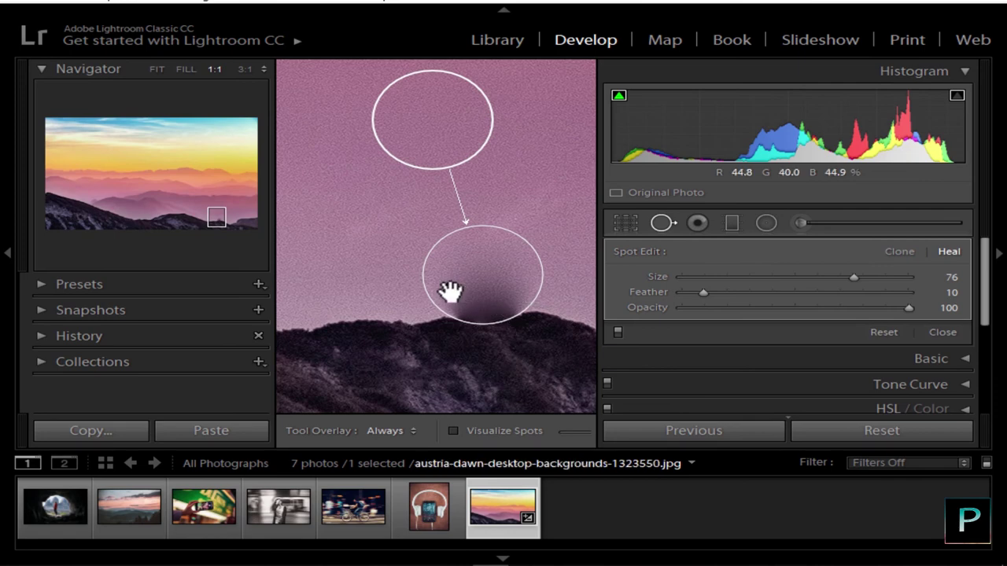
pyautogui.press('z')
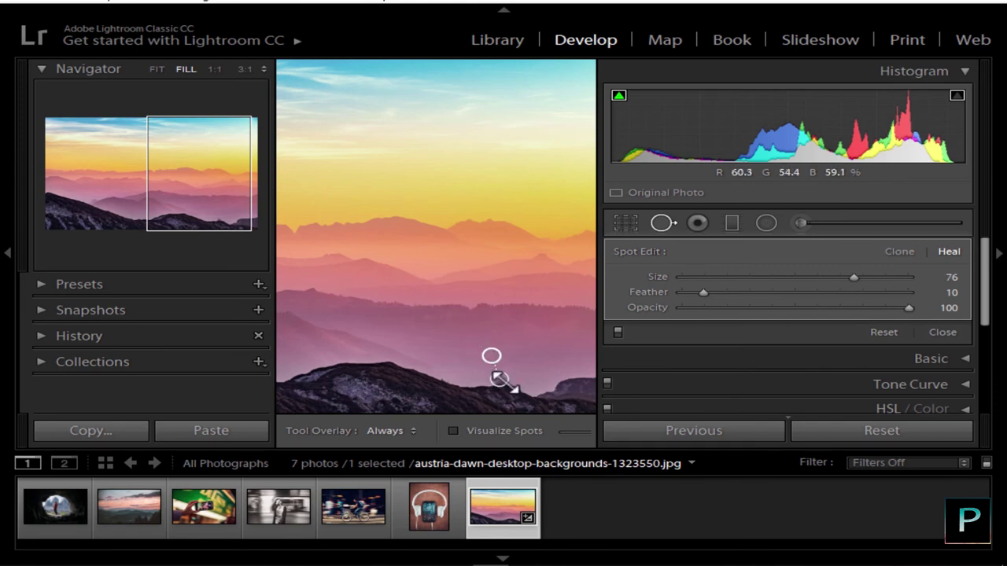
pyautogui.press('space')
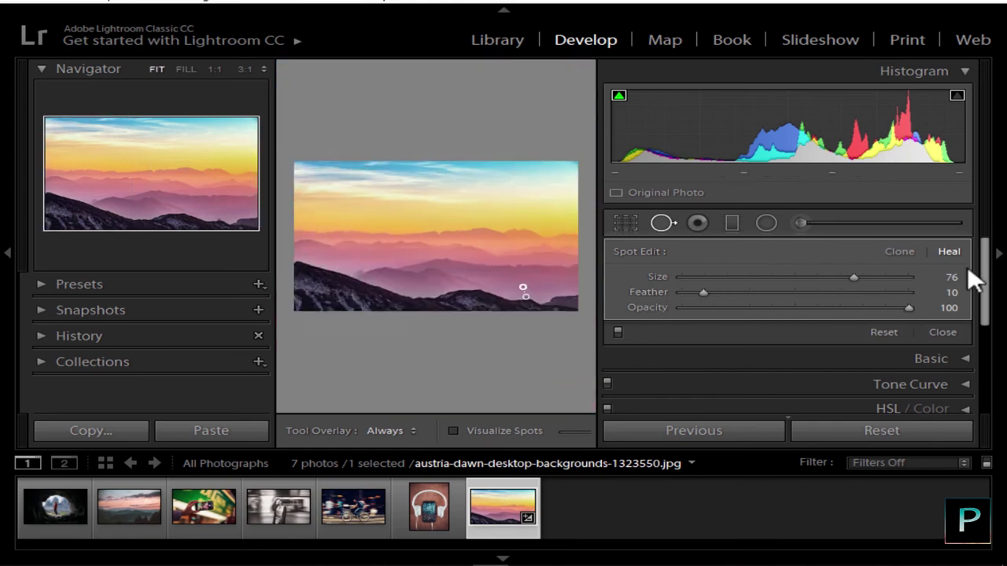
pyautogui.moveTo(614, 280); pyautogui.dragTo(655, 286)
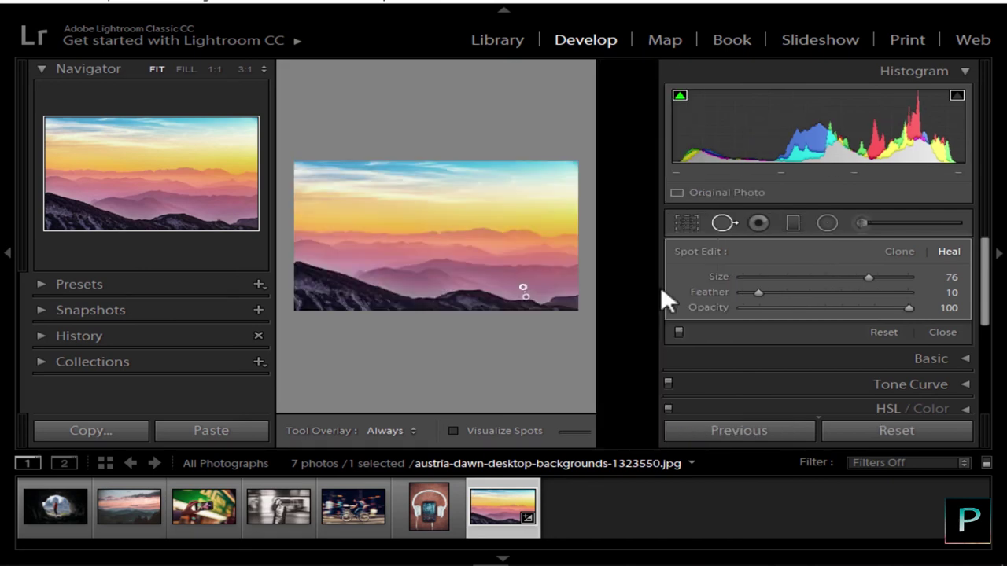
pyautogui.moveTo(659, 292); pyautogui.dragTo(675, 288)
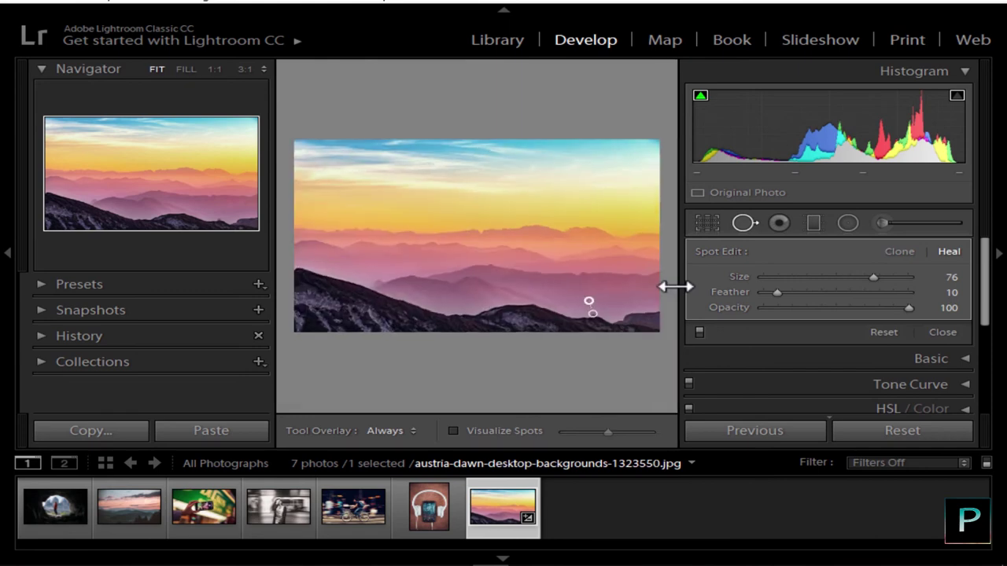
pyautogui.rightClick(451, 220)
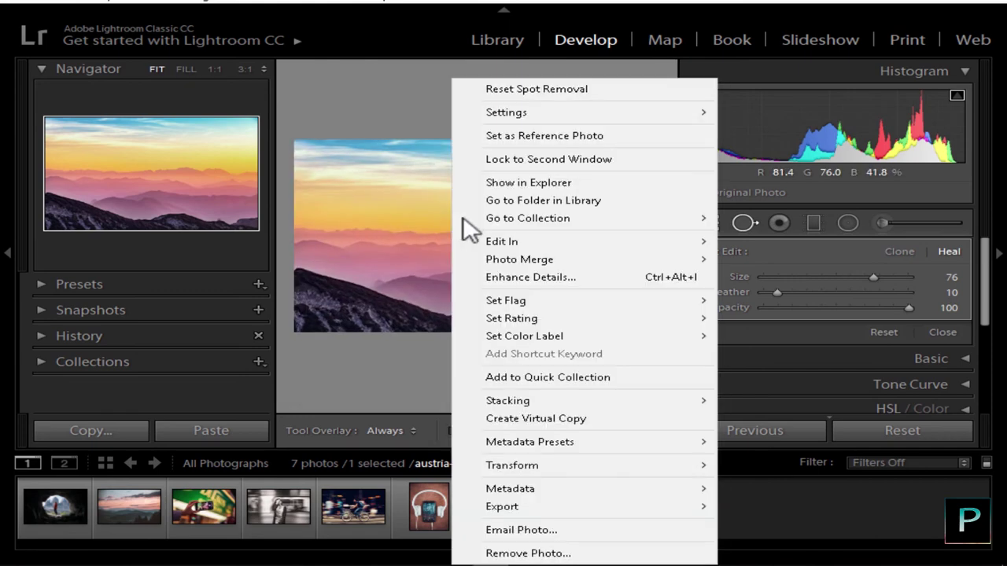
pyautogui.moveTo(638, 241)
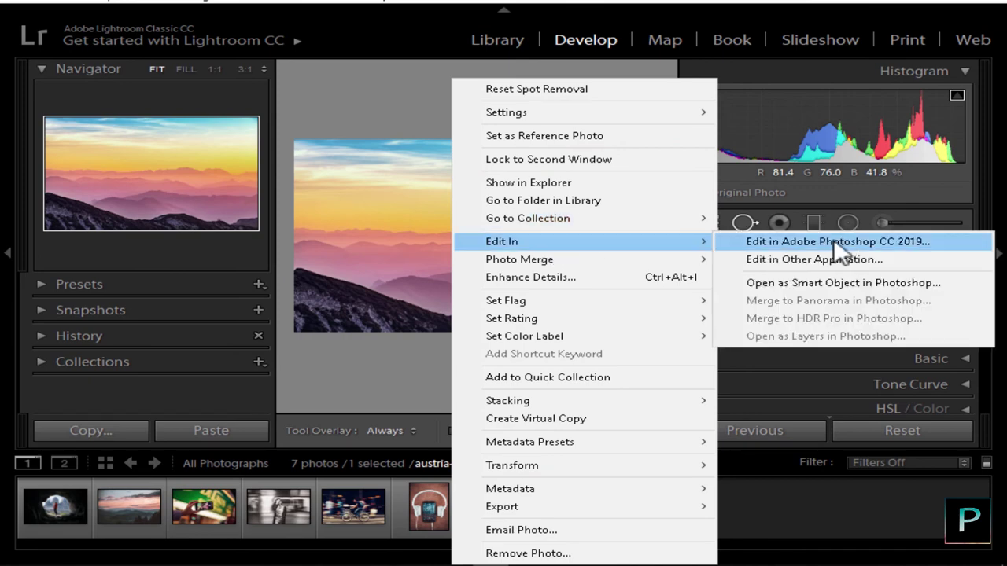
pyautogui.click(407, 96)
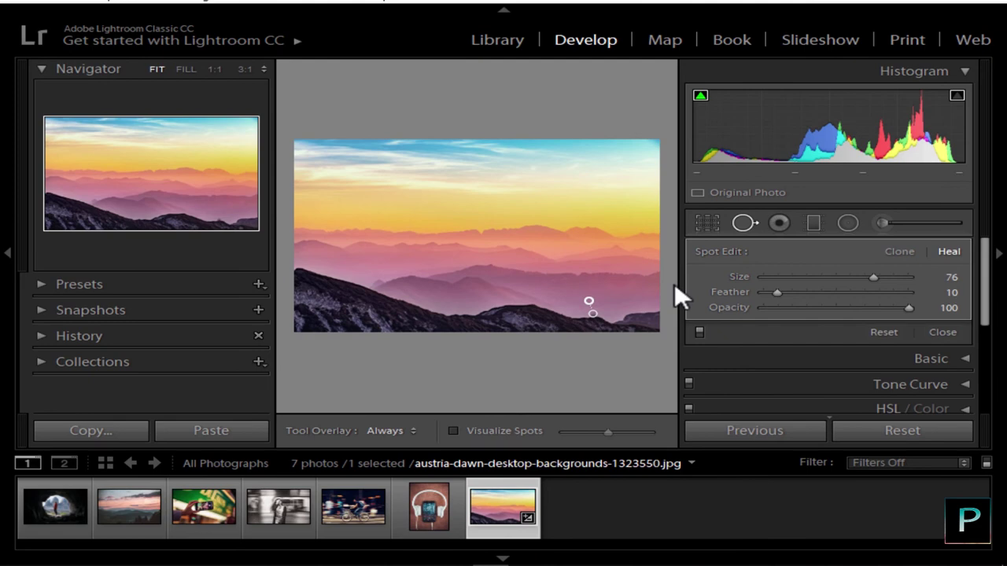
pyautogui.moveTo(681, 282); pyautogui.dragTo(735, 280)
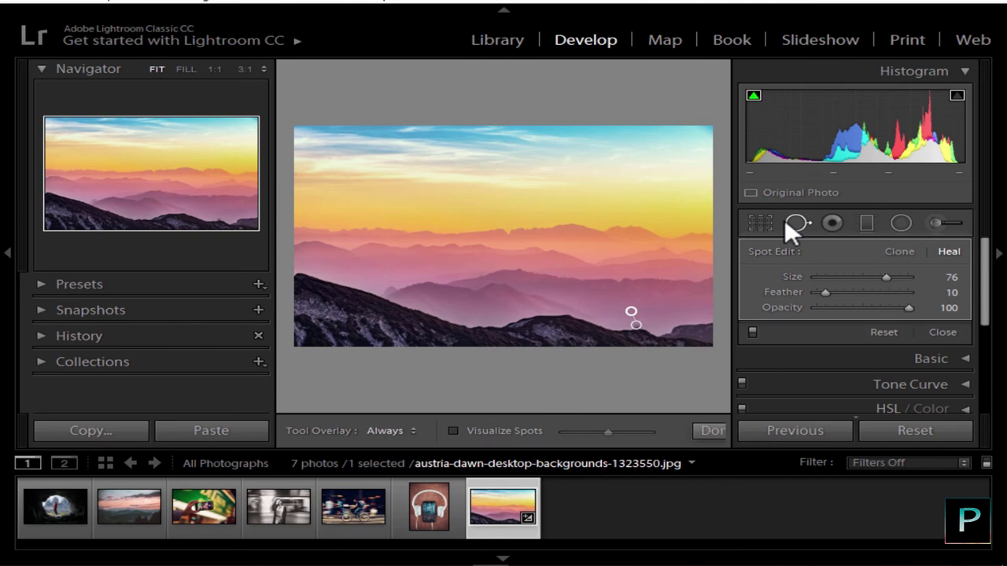
# - Activate Red Eye Correction, glance at the headphones and bike photos, then return to the mountain dawn photo
pyautogui.click(831, 221)
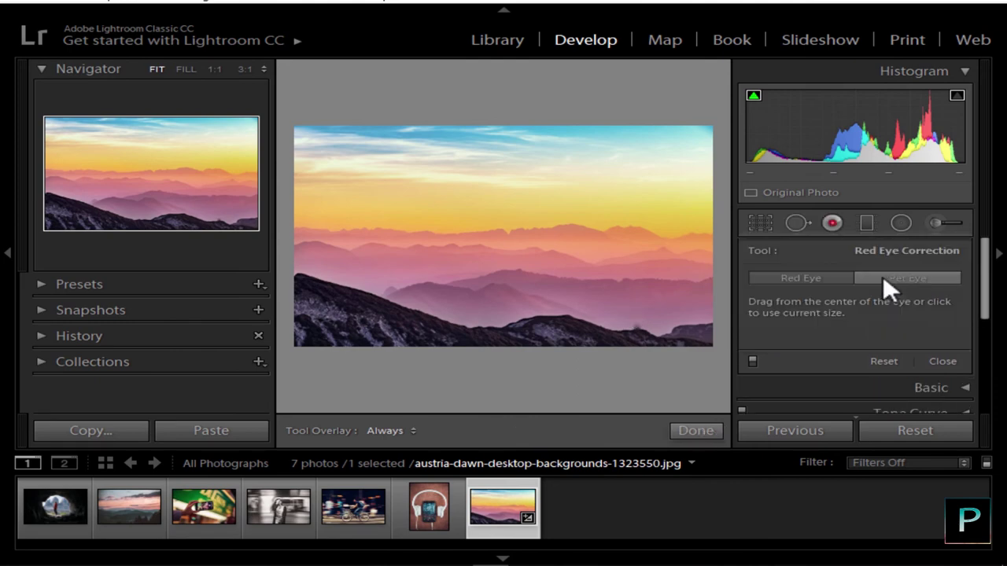
pyautogui.click(429, 510)
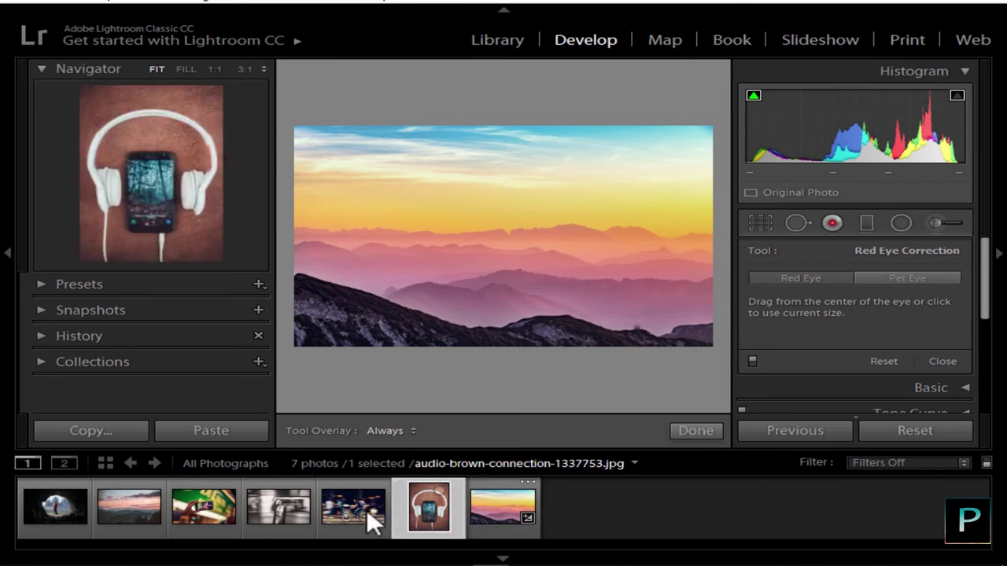
pyautogui.click(387, 520)
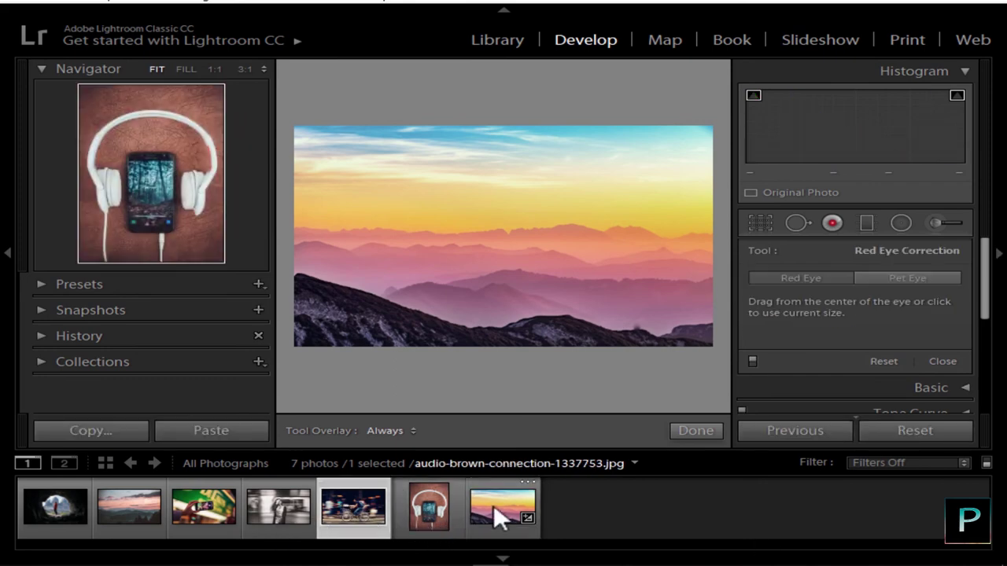
pyautogui.click(494, 504)
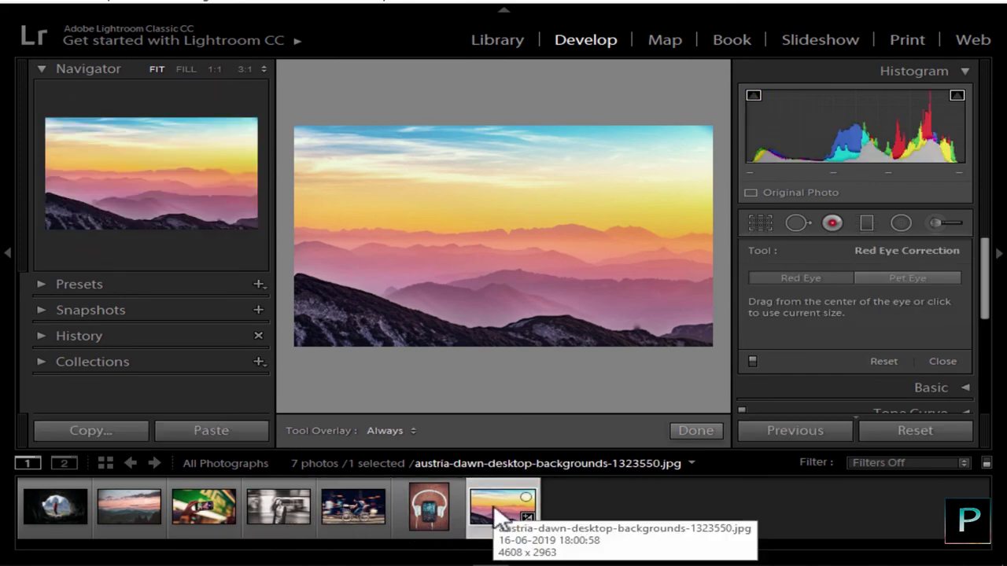
# - Click and drag on the dawn photo for red eye, dismissing both 'Unable to find red eye' messages
pyautogui.click(500, 248)
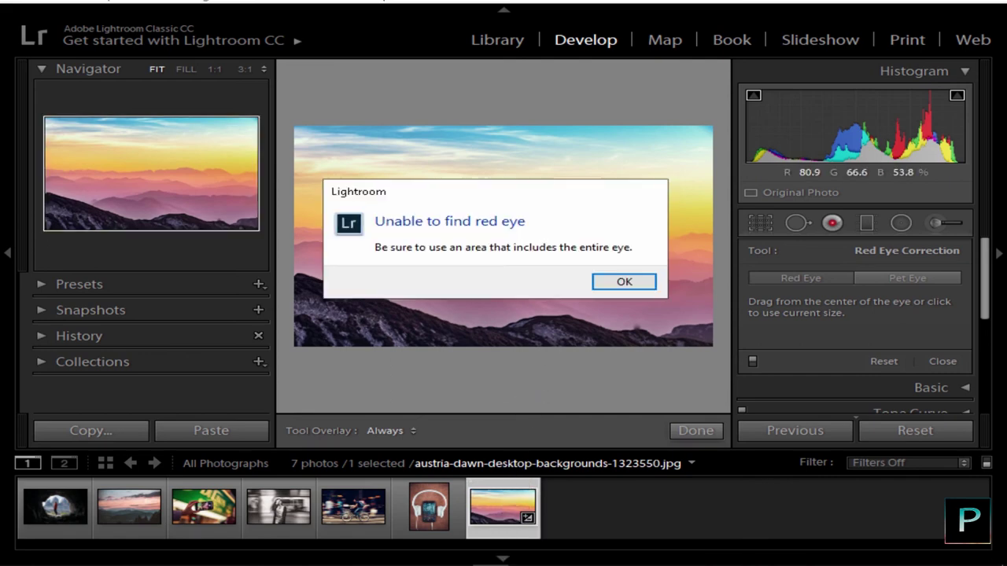
pyautogui.click(621, 283)
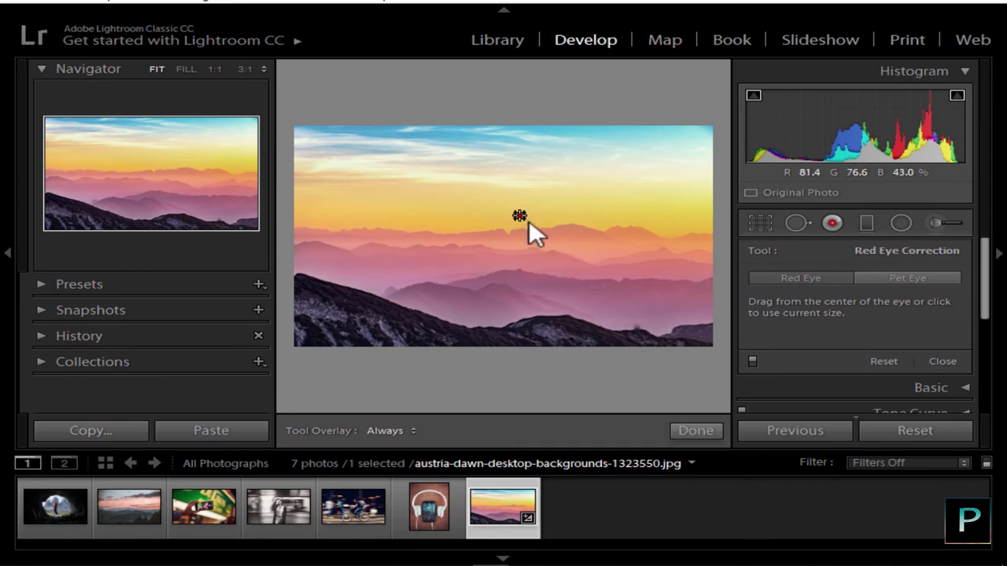
pyautogui.moveTo(540, 231)
pyautogui.mouseDown()
pyautogui.moveTo(563, 247)
pyautogui.moveTo(543, 233)
pyautogui.moveTo(551, 236)
pyautogui.mouseUp()
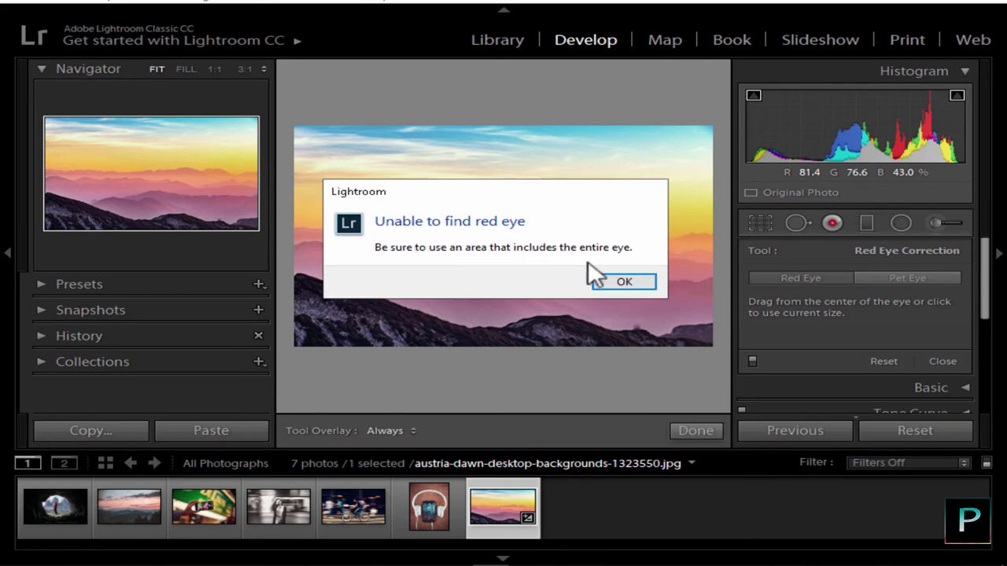
pyautogui.click(620, 282)
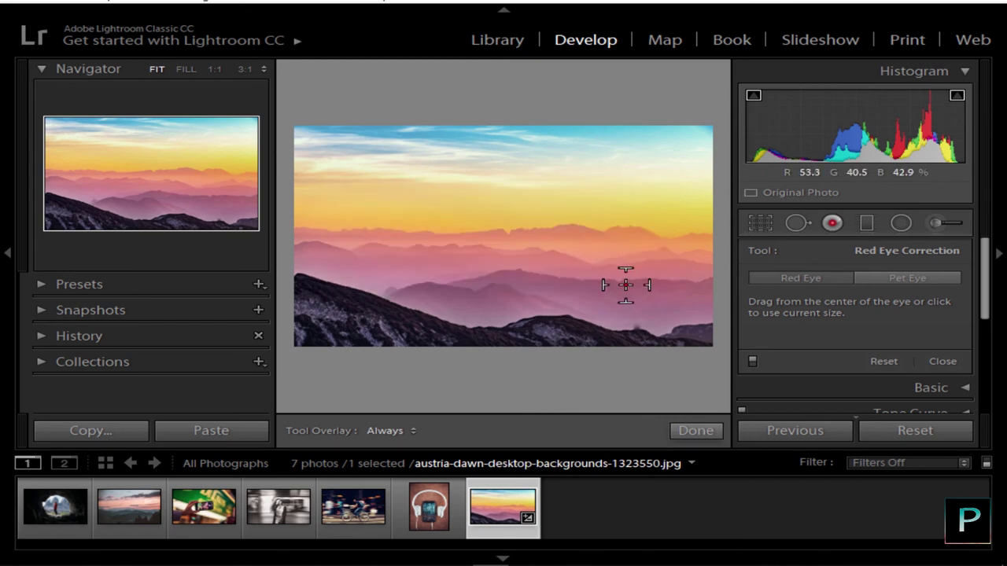
# - Cycle past the Radial Filter and Adjustment Brush to activate the Graduated Filter at Exposure 1.00
pyautogui.click(897, 222)
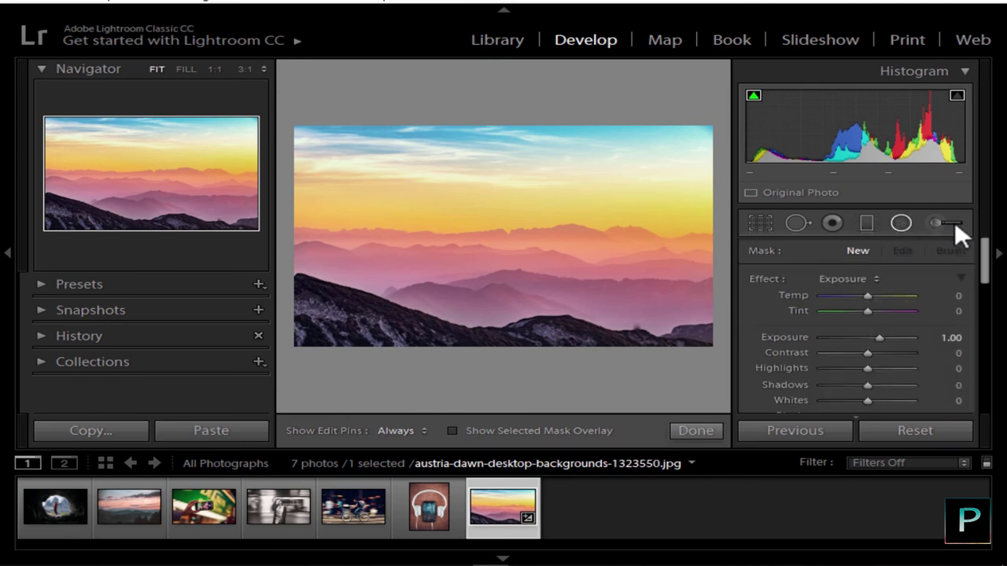
pyautogui.click(865, 222)
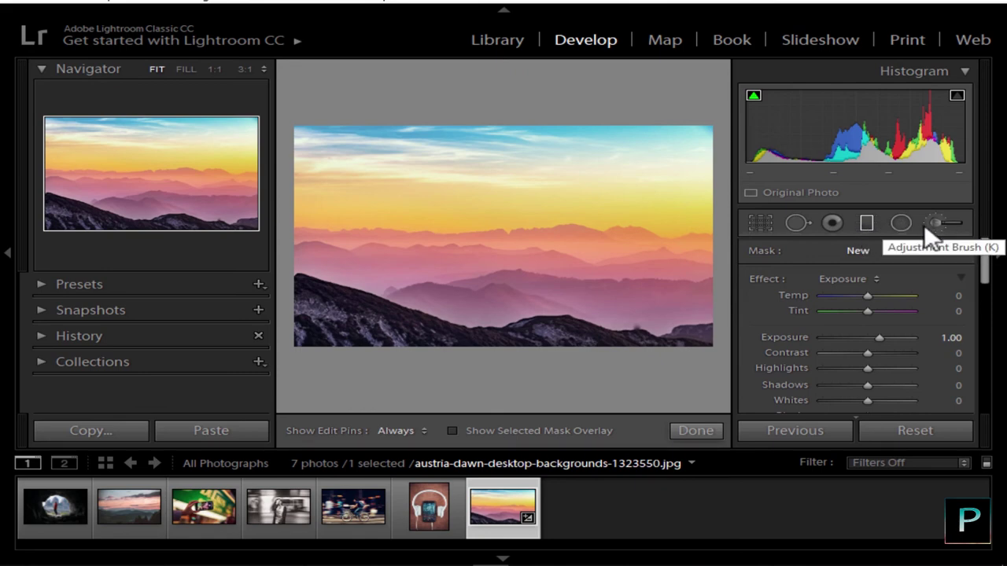
pyautogui.click(872, 222)
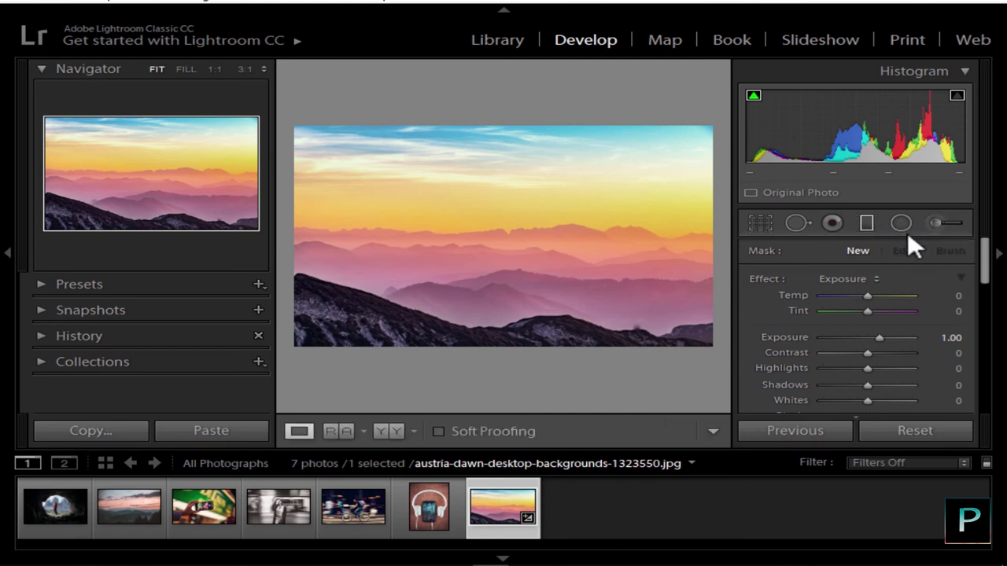
pyautogui.click(872, 221)
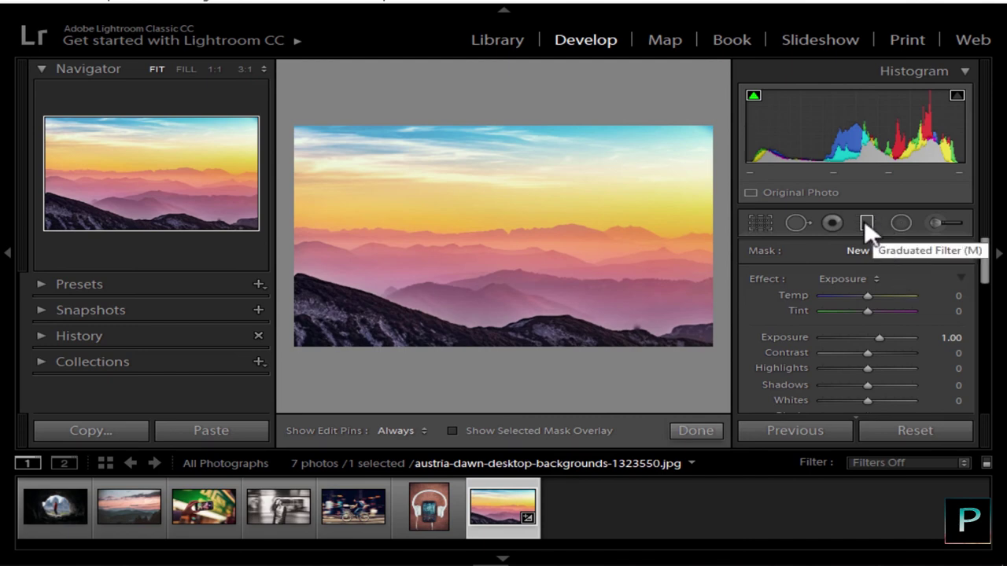
# - Draw a diagonal 1.00-exposure graduated filter across the photo and shift it right and down
pyautogui.click(865, 223)
pyautogui.moveTo(386, 182)
pyautogui.mouseDown()
pyautogui.moveTo(575, 310)
pyautogui.moveTo(476, 243)
pyautogui.mouseUp()
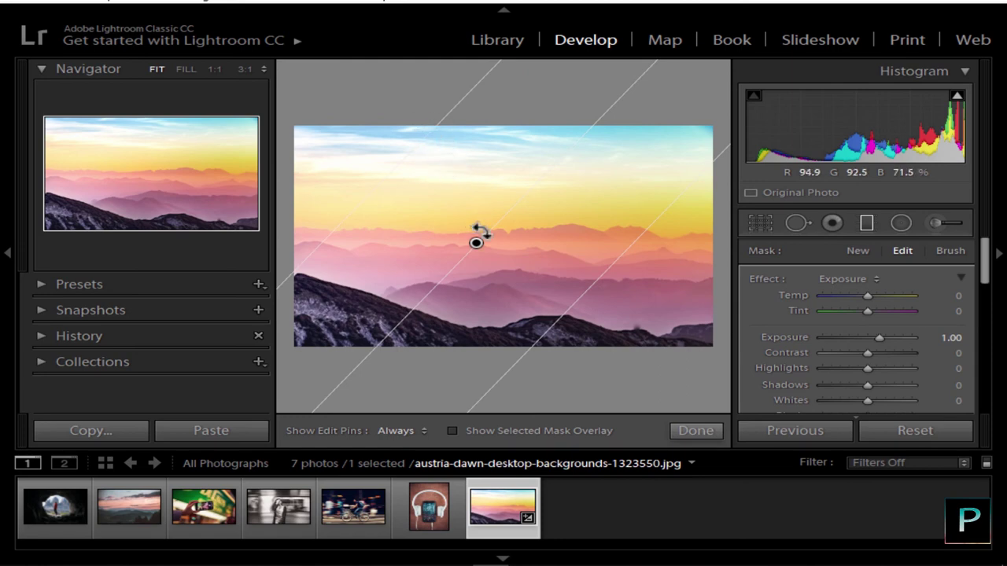
pyautogui.moveTo(479, 243); pyautogui.dragTo(538, 270)
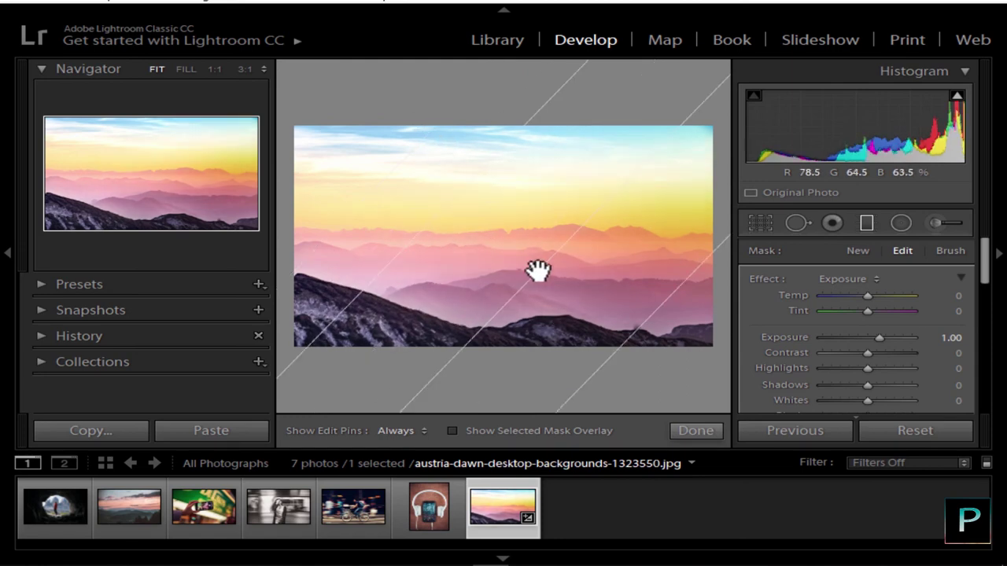
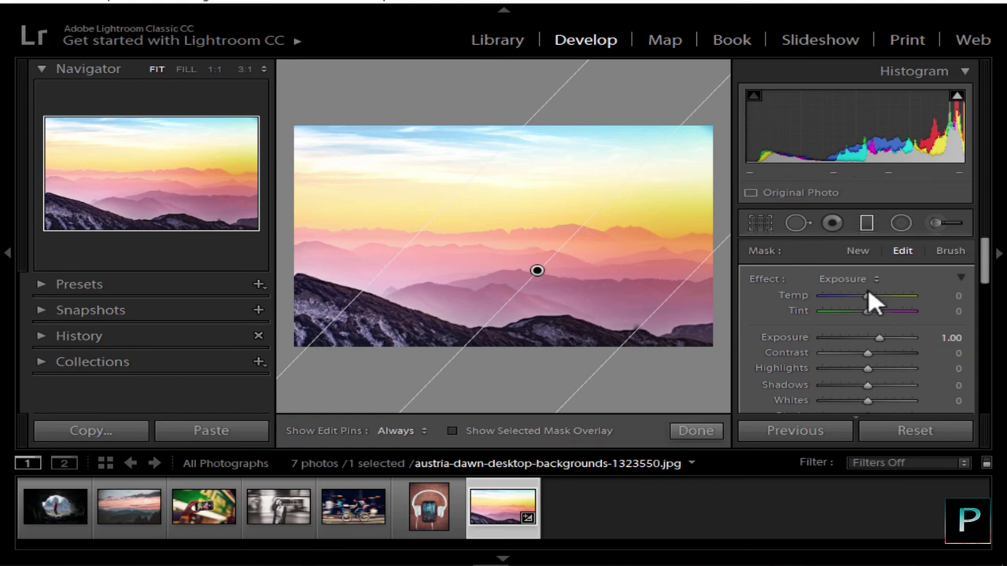
# - Cool the graduated filter to Temp -100, then switch to the Radial Filter tool
pyautogui.moveTo(868, 291); pyautogui.dragTo(818, 289)
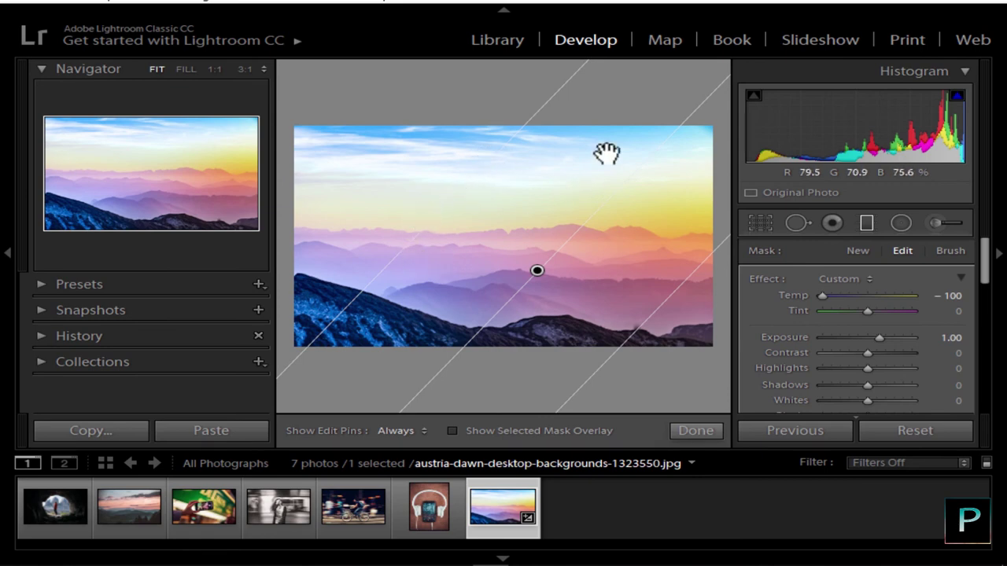
pyautogui.click(902, 222)
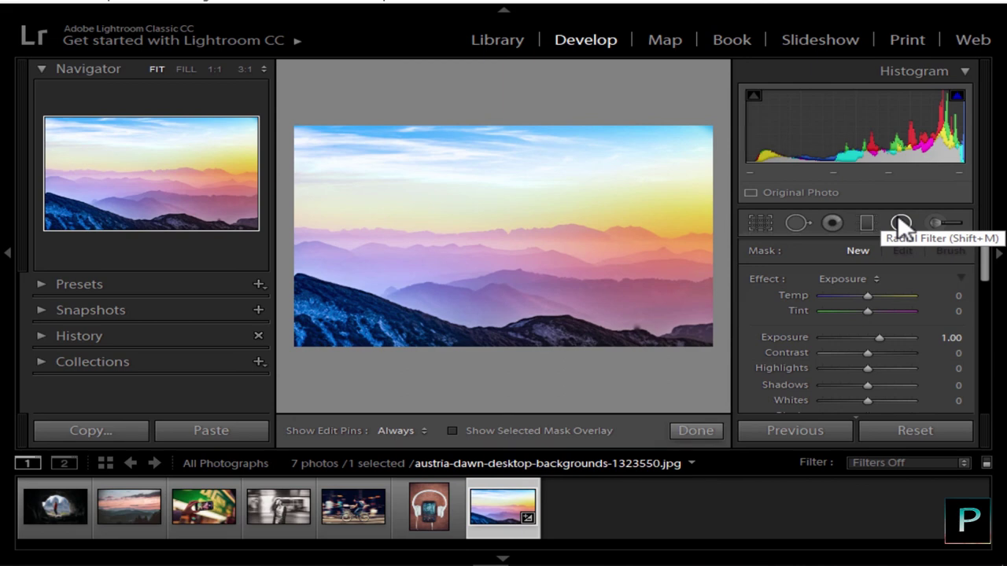
# - Reset the graduated edit and fit a flattened radial filter around the sun glow
pyautogui.click(895, 432)
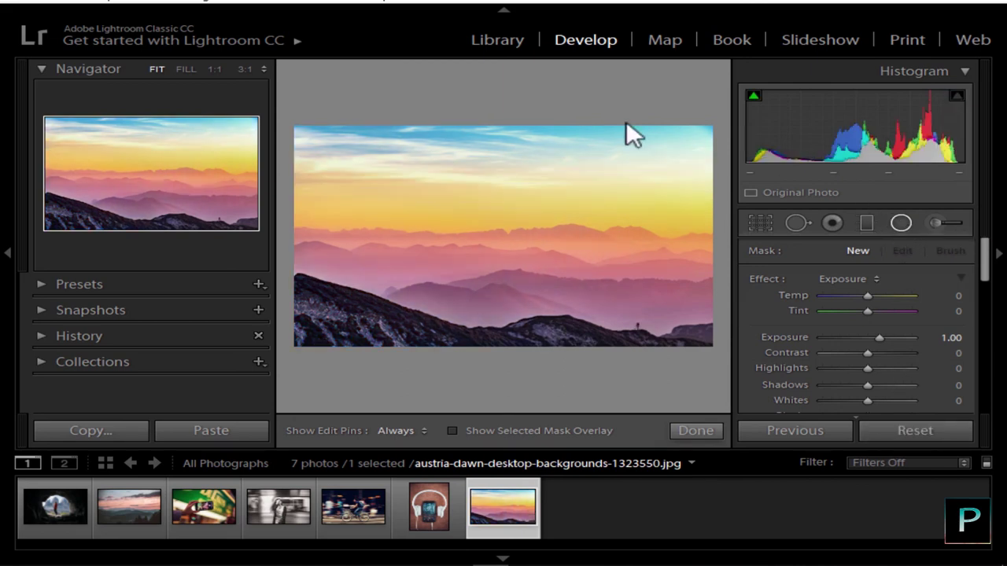
pyautogui.moveTo(427, 175); pyautogui.dragTo(476, 196)
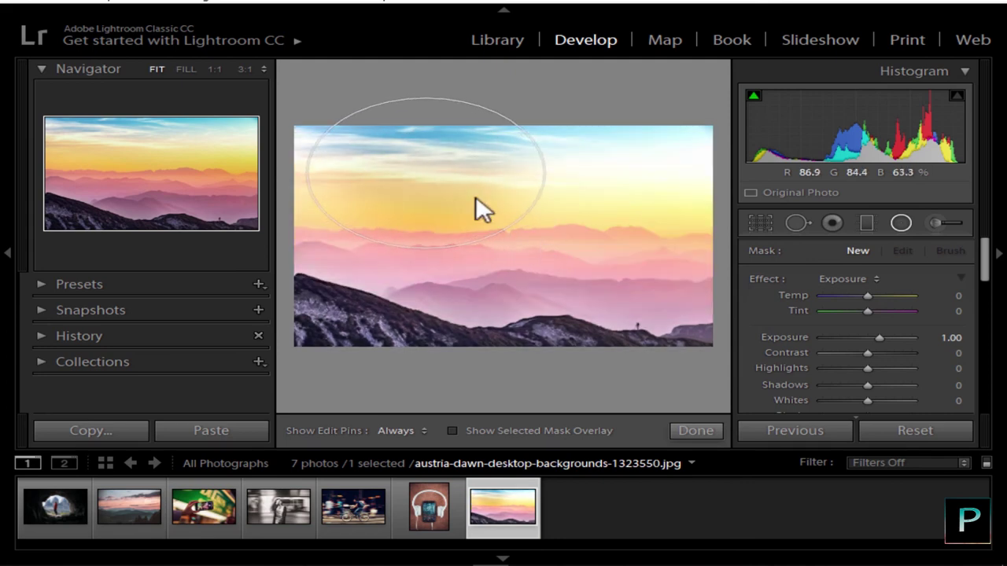
pyautogui.moveTo(425, 168); pyautogui.dragTo(518, 240)
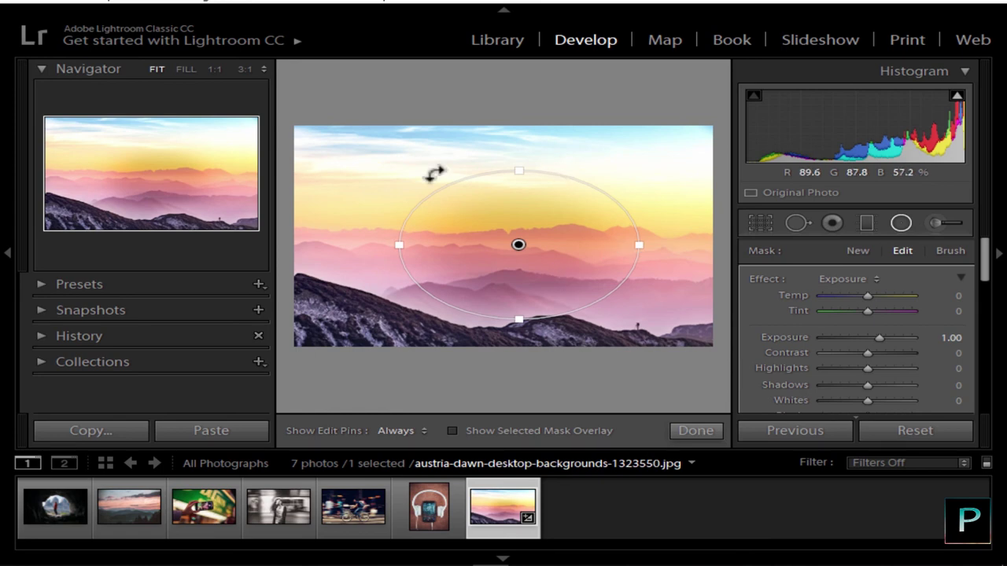
pyautogui.moveTo(391, 247); pyautogui.dragTo(454, 259)
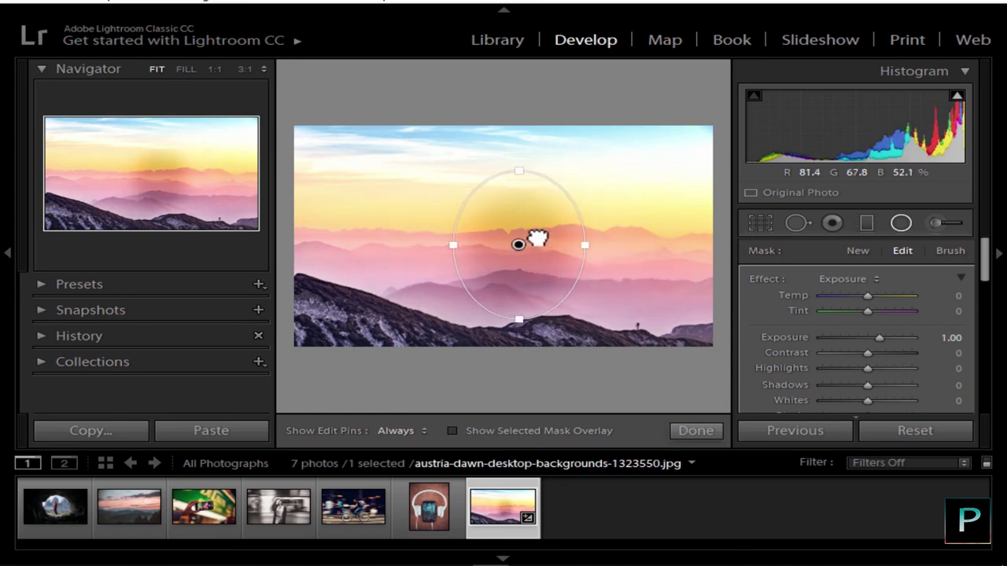
pyautogui.moveTo(564, 211); pyautogui.dragTo(589, 182)
pyautogui.moveTo(549, 288); pyautogui.dragTo(554, 268)
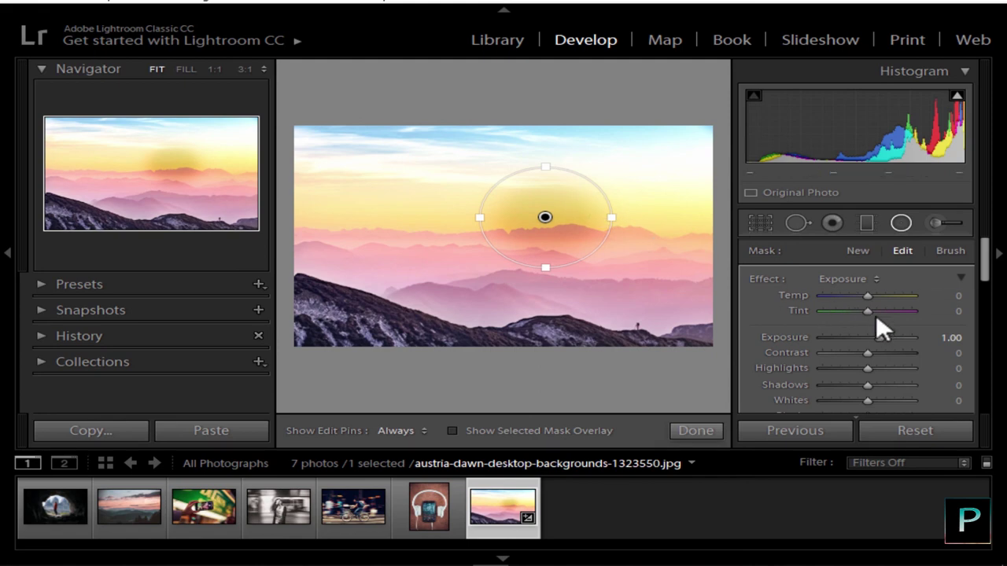
# - Try magenta tint and cool temperature on the radial area, then zero Temp, Tint and Exposure
pyautogui.moveTo(871, 309); pyautogui.dragTo(919, 315)
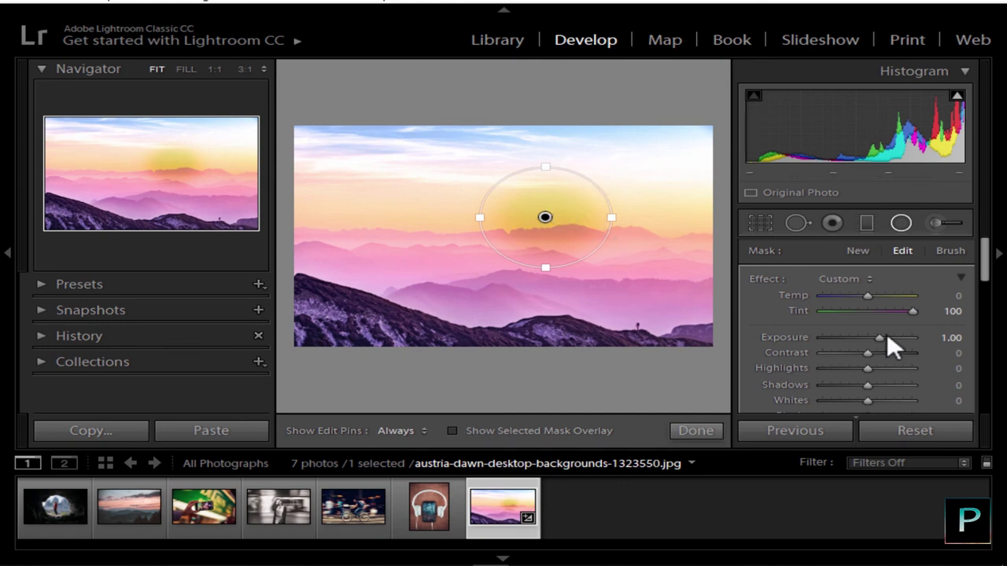
pyautogui.moveTo(862, 297); pyautogui.dragTo(824, 295)
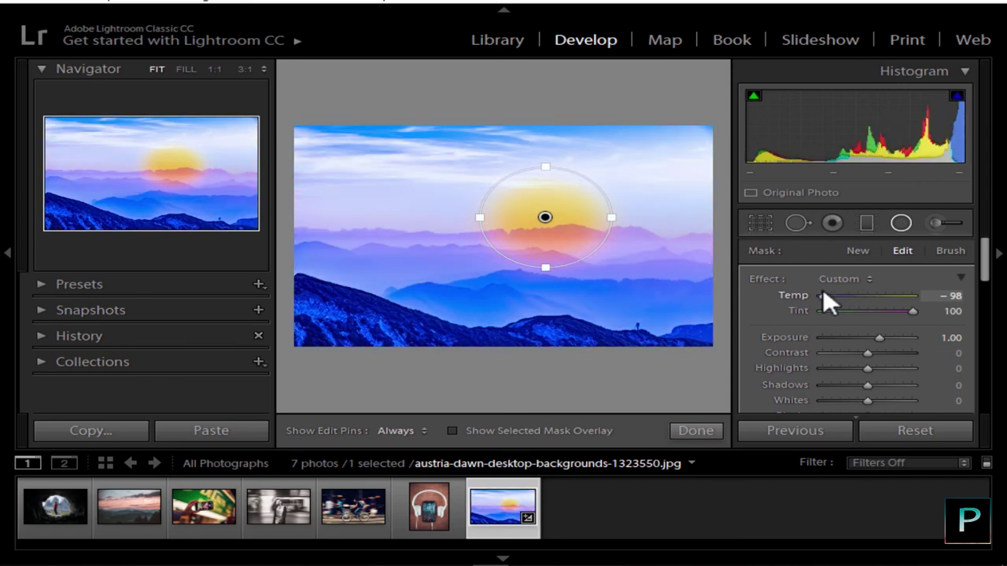
pyautogui.doubleClick(826, 291)
pyautogui.doubleClick(913, 310)
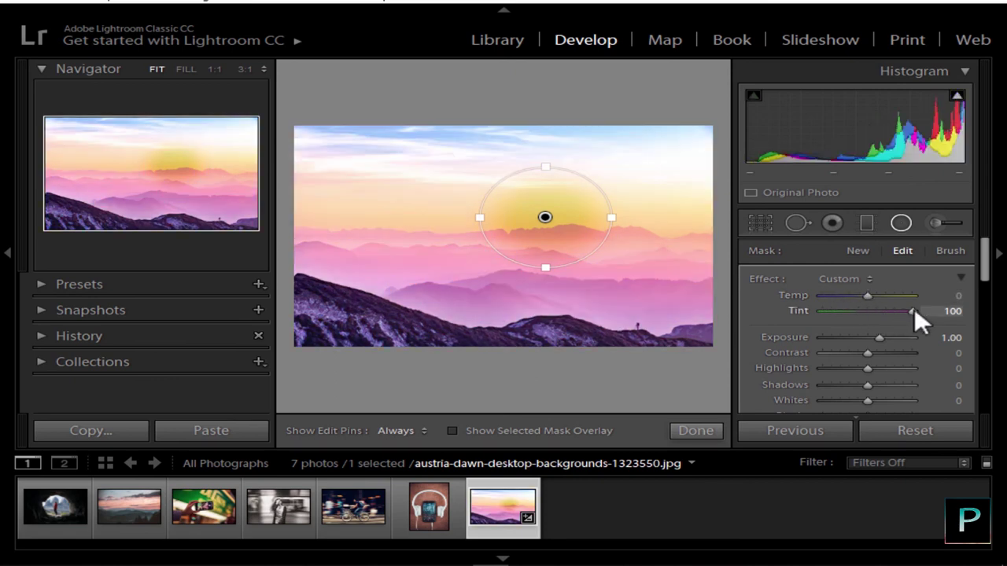
pyautogui.doubleClick(878, 338)
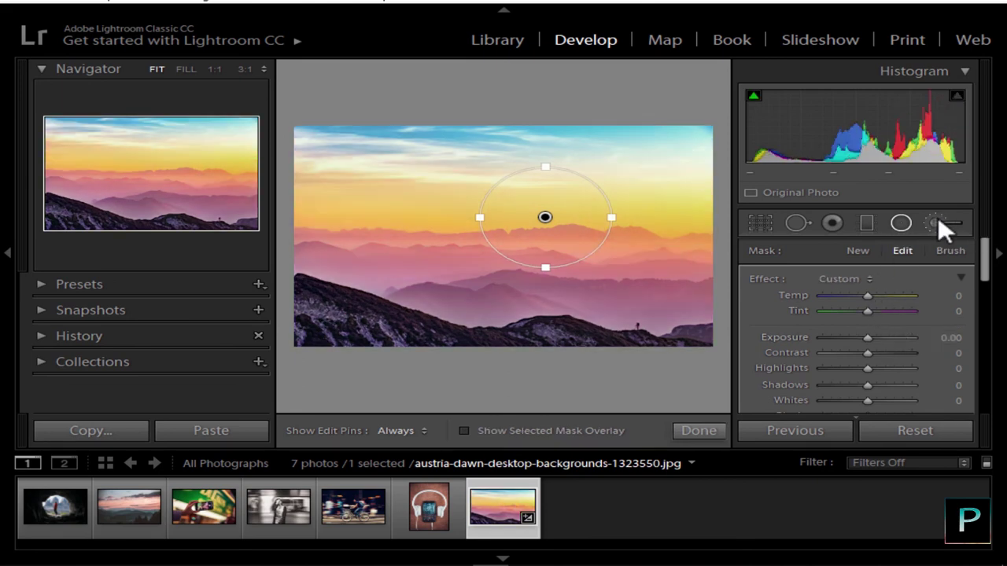
# - With the Adjustment Brush at Temp -98, paint the foreground ridge blue, toggling edit pins with H
pyautogui.click(872, 222)
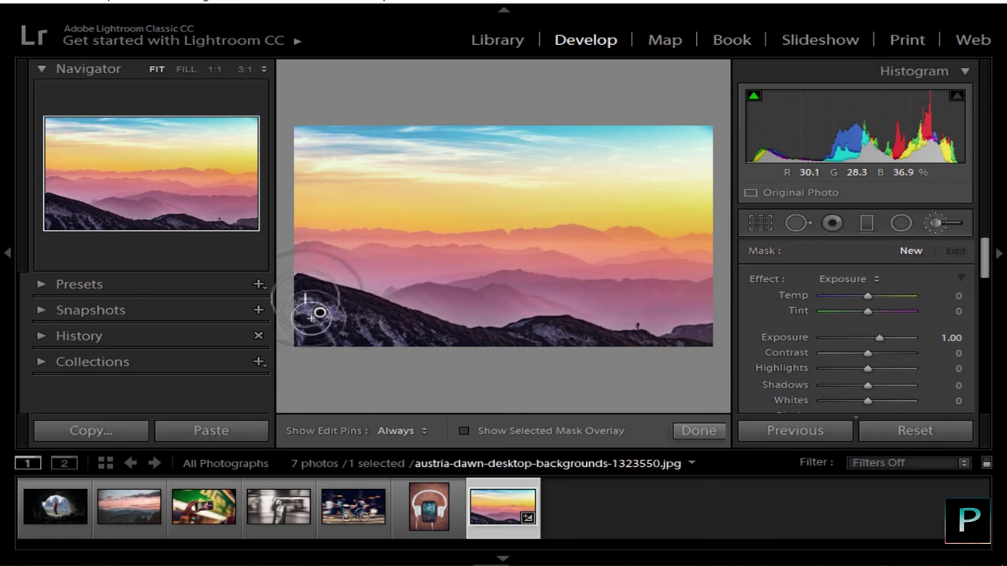
pyautogui.press('h')
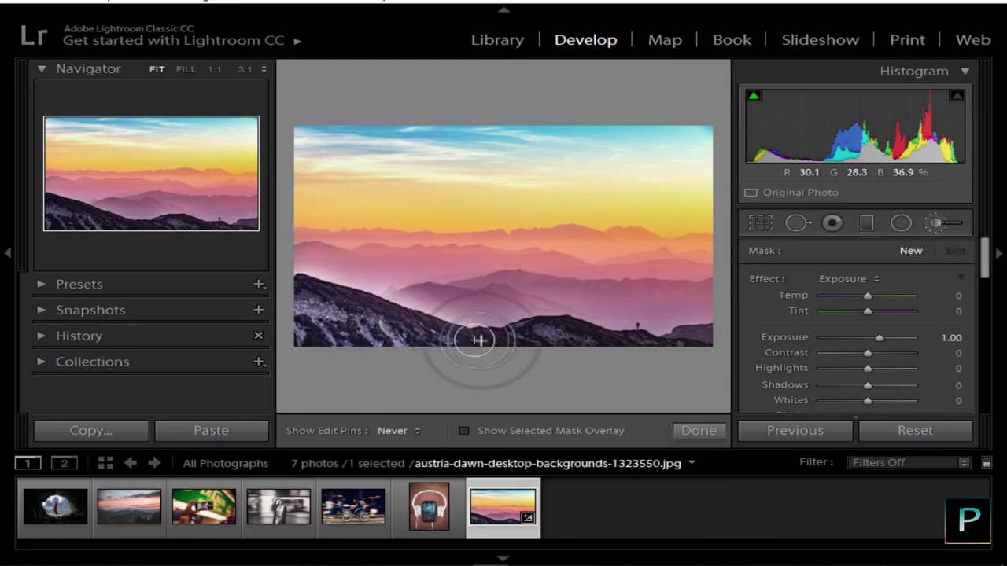
pyautogui.moveTo(884, 293); pyautogui.dragTo(823, 294)
pyautogui.press('h')
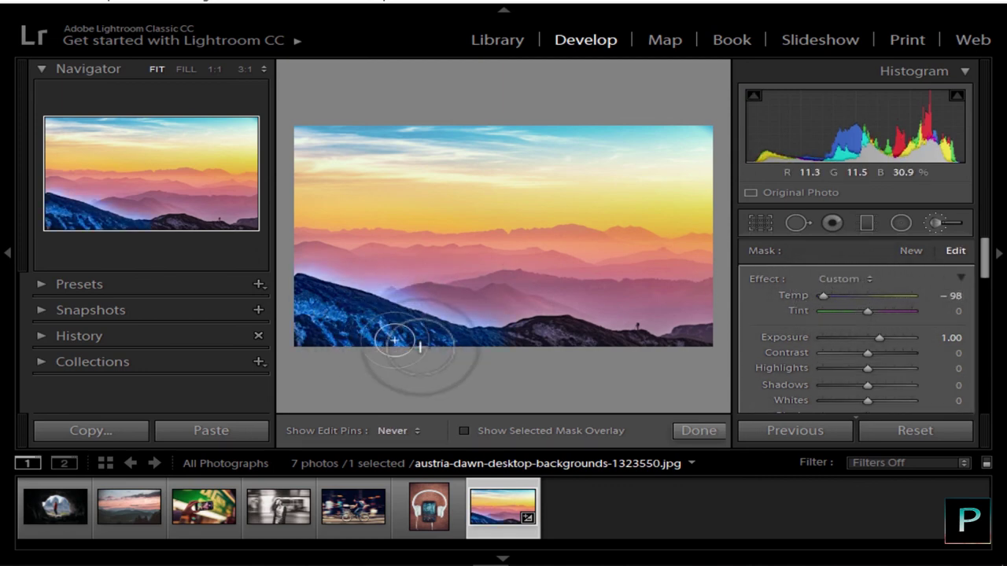
pyautogui.moveTo(395, 341)
pyautogui.mouseDown()
pyautogui.moveTo(511, 347)
pyautogui.moveTo(552, 339)
pyautogui.moveTo(552, 329)
pyautogui.moveTo(670, 355)
pyautogui.moveTo(658, 349)
pyautogui.moveTo(700, 343)
pyautogui.moveTo(660, 358)
pyautogui.moveTo(315, 314)
pyautogui.moveTo(300, 299)
pyautogui.moveTo(321, 318)
pyautogui.moveTo(430, 354)
pyautogui.moveTo(520, 360)
pyautogui.moveTo(359, 332)
pyautogui.moveTo(324, 314)
pyautogui.moveTo(384, 339)
pyautogui.moveTo(491, 353)
pyautogui.moveTo(577, 348)
pyautogui.moveTo(676, 362)
pyautogui.moveTo(566, 339)
pyautogui.moveTo(708, 346)
pyautogui.moveTo(406, 347)
pyautogui.moveTo(489, 348)
pyautogui.moveTo(327, 336)
pyautogui.moveTo(329, 318)
pyautogui.moveTo(299, 300)
pyautogui.moveTo(343, 293)
pyautogui.moveTo(426, 335)
pyautogui.moveTo(382, 331)
pyautogui.mouseUp()
pyautogui.press('h')
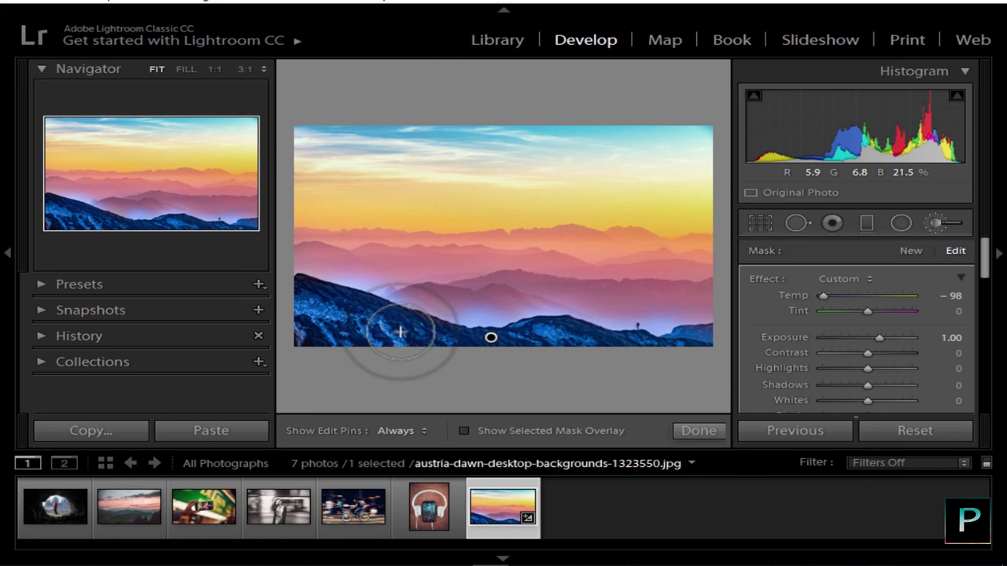
pyautogui.press('h')
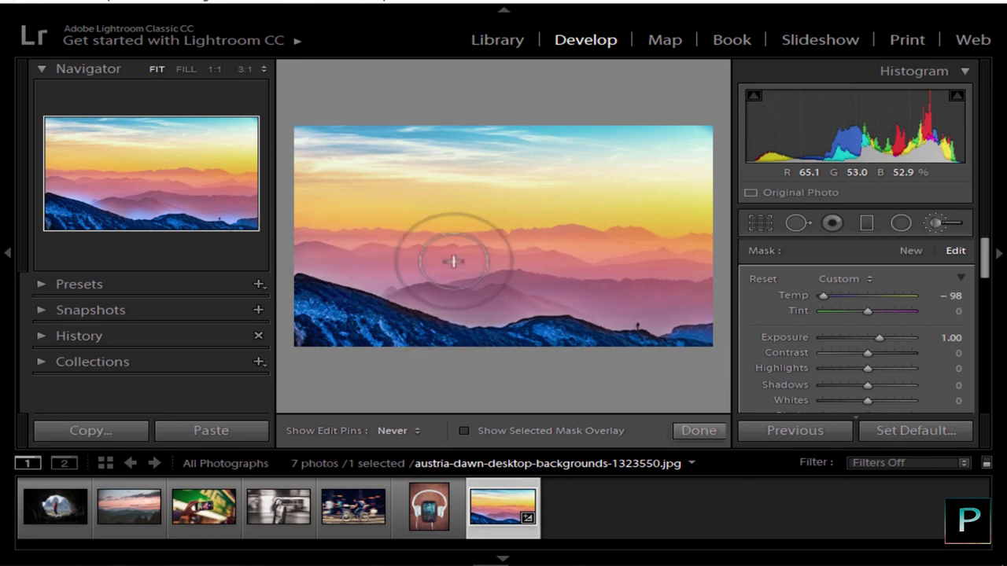
pyautogui.press('h')
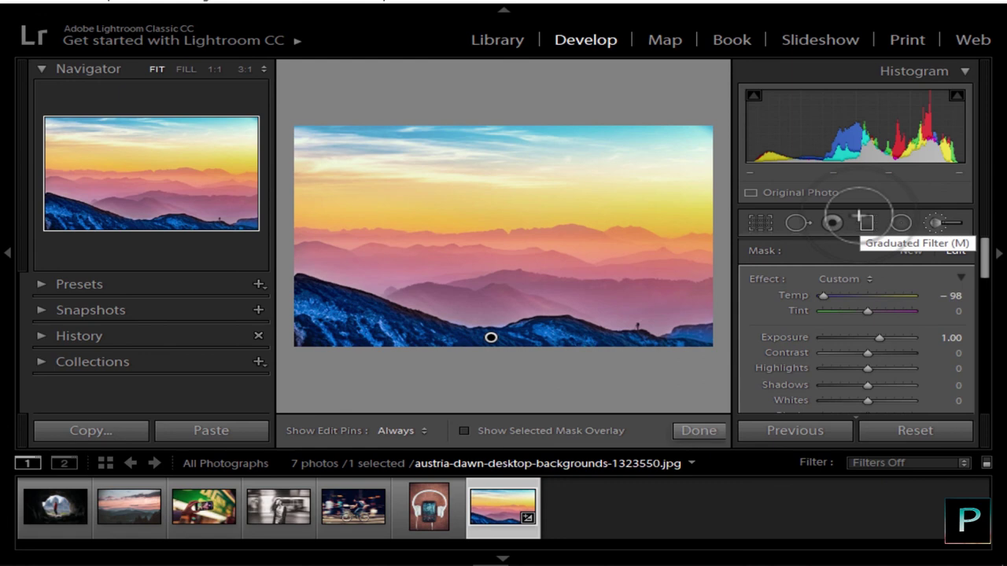
# - Reset the adjustment brush panel to remove the blue brush edit from the ridge
pyautogui.click(915, 429)
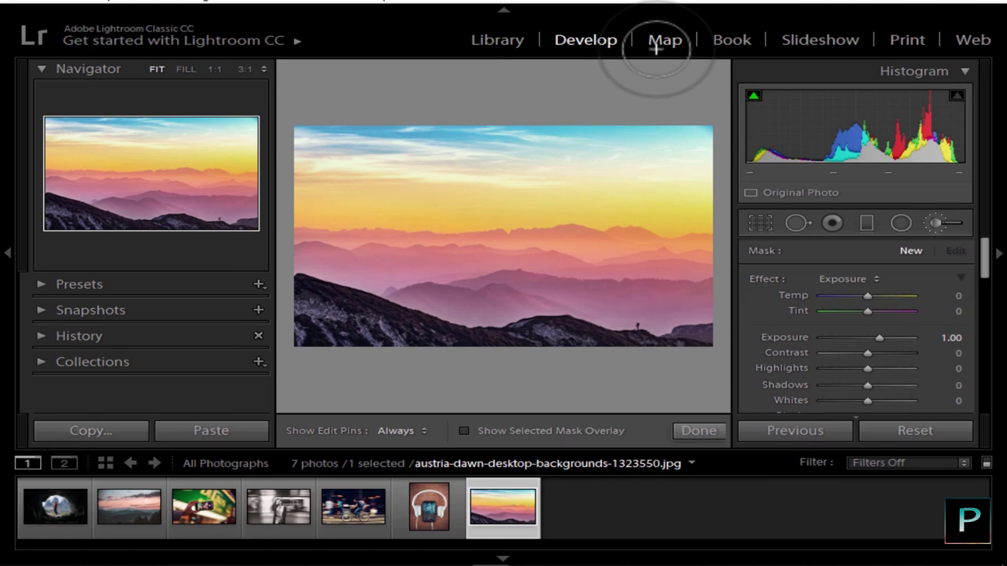
# - View the Book module layout, then switch to the Slideshow module
pyautogui.click(732, 39)
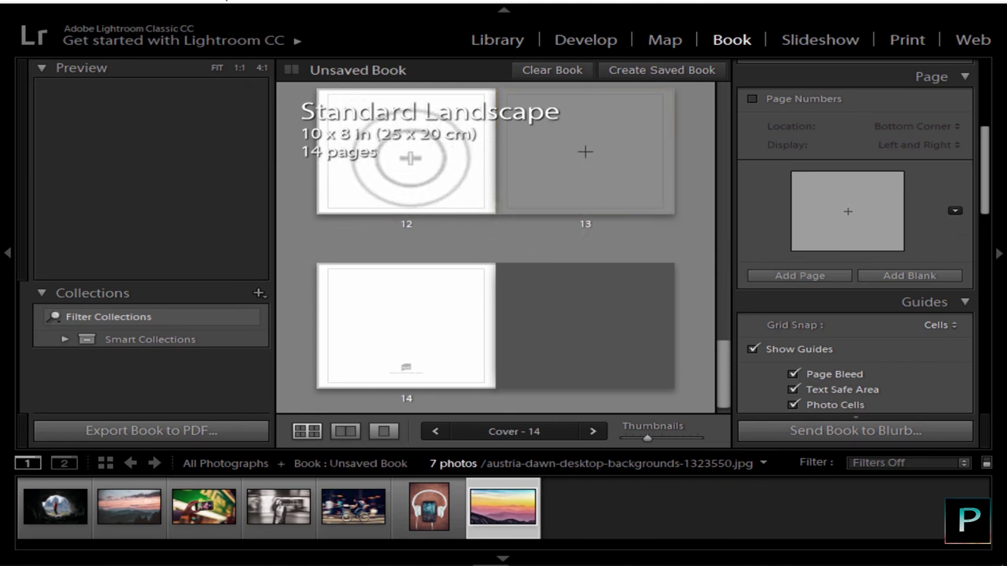
pyautogui.click(801, 46)
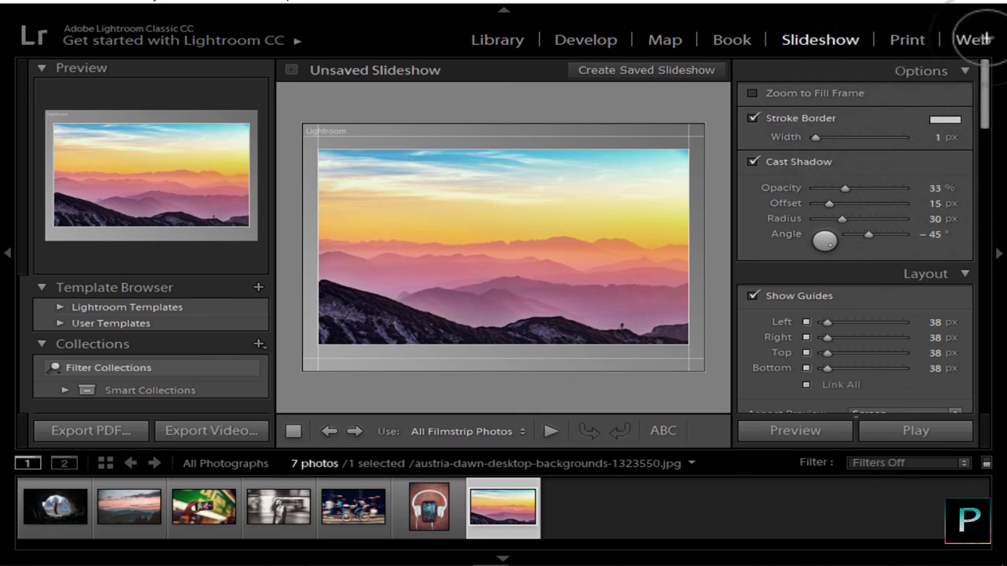
# - Switch to the Web module to see the Classic Gallery grid of photos
pyautogui.click(974, 39)
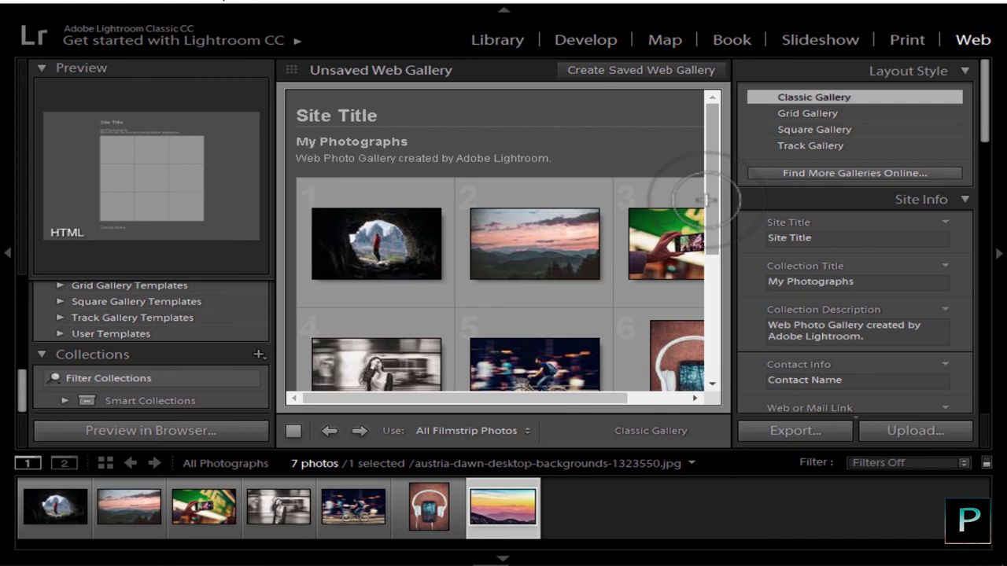
# - Return to the Library module with the sunset mountain photo in single-image view
pyautogui.click(519, 41)
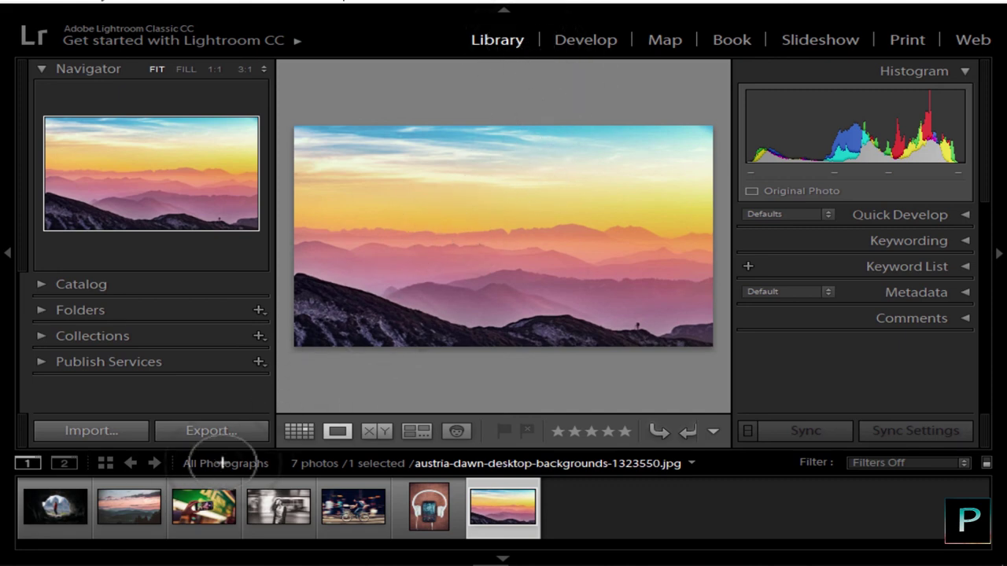
# - Preview the dawn clouds, cave, phone, black-and-white portrait and cyclist photos from the filmstrip
pyautogui.click(129, 508)
pyautogui.click(49, 512)
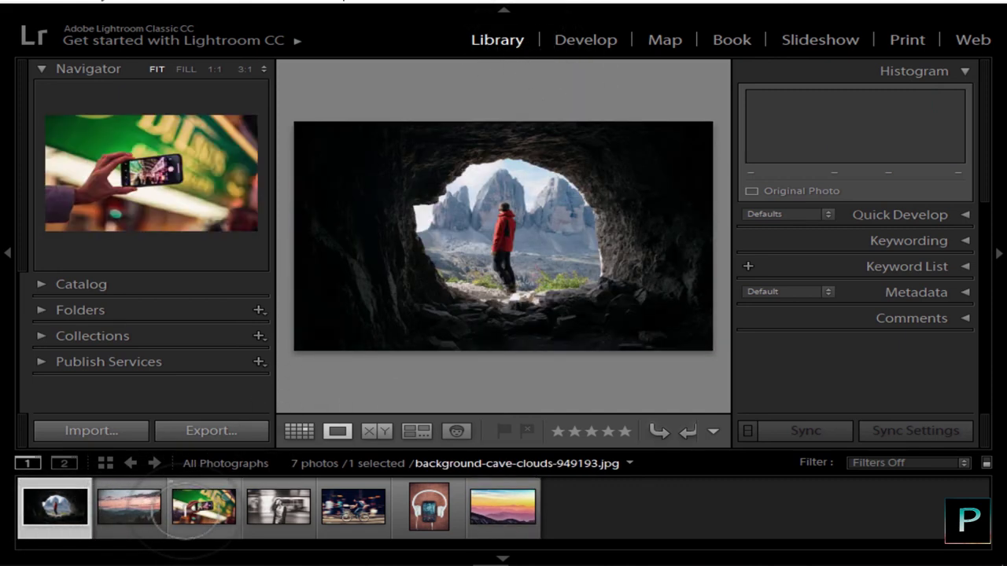
pyautogui.click(203, 508)
pyautogui.click(277, 507)
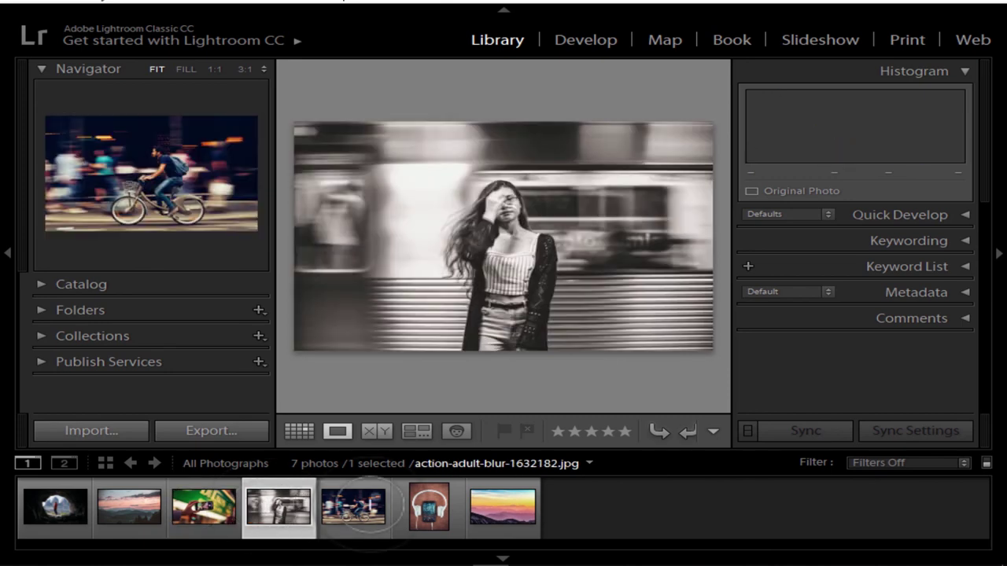
pyautogui.click(353, 508)
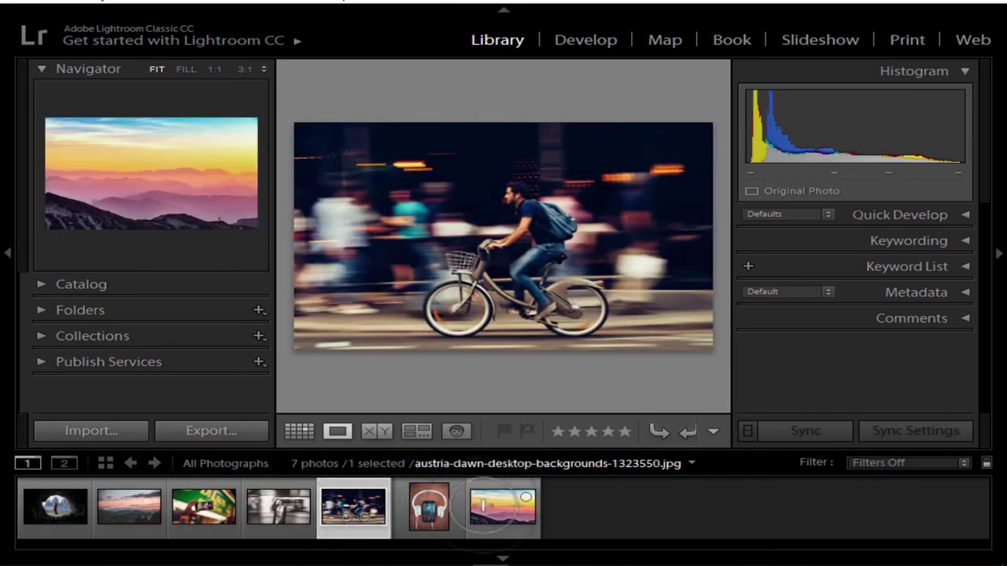